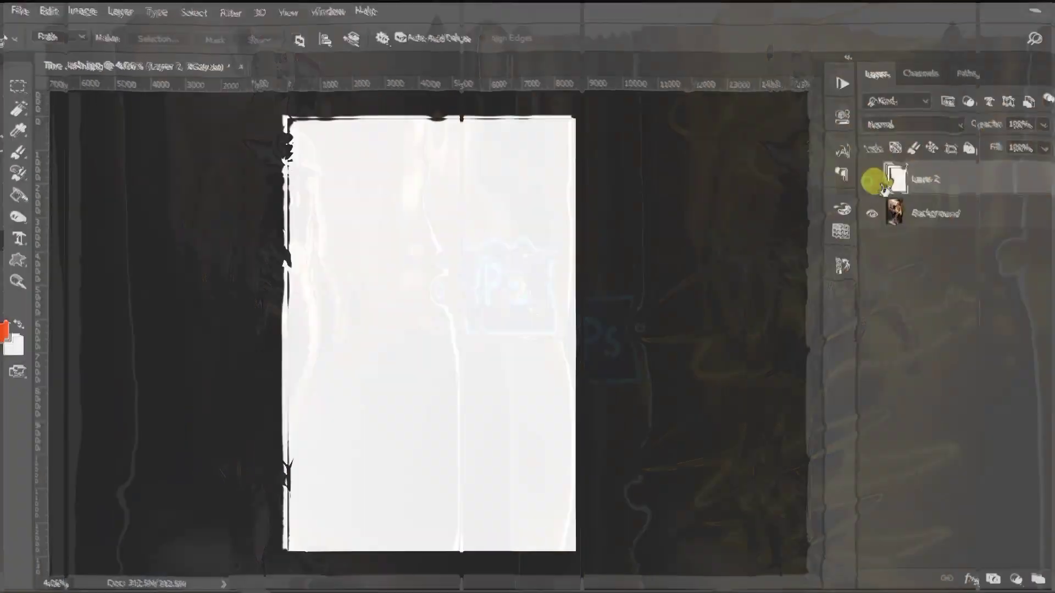
Zoom in on The Flash.jpg, which has a duplicate Layer 1 above Background.
{"action": "key", "text": "ctrl+plus"}
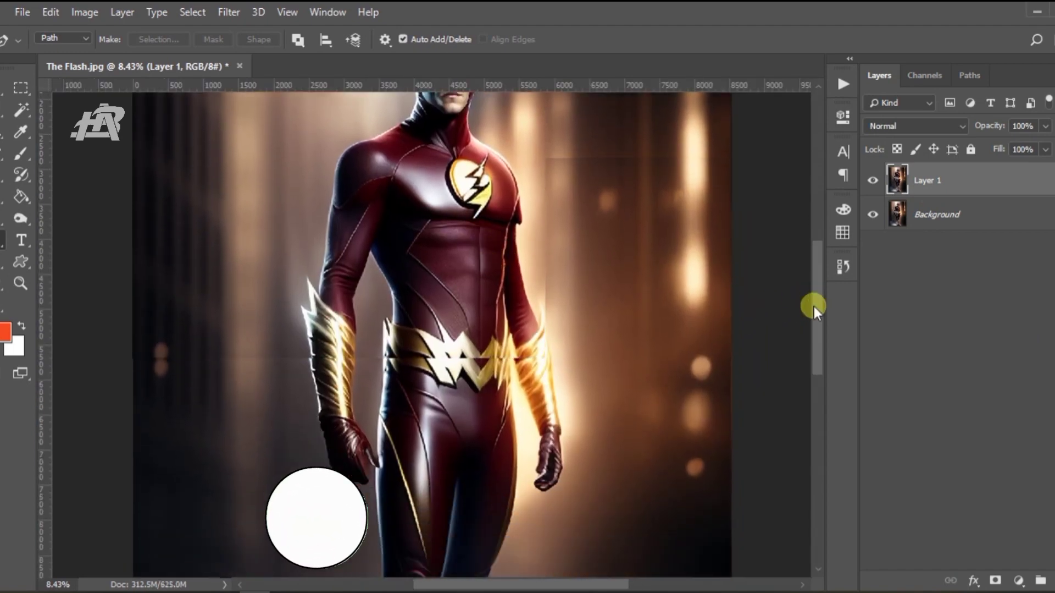
Start the spiral Pen path with curved anchor points across the chest.
{"action": "left_click_drag", "start_coordinate": [814, 304], "coordinate": [816, 380]}
{"action": "key", "text": "ctrl+0"}
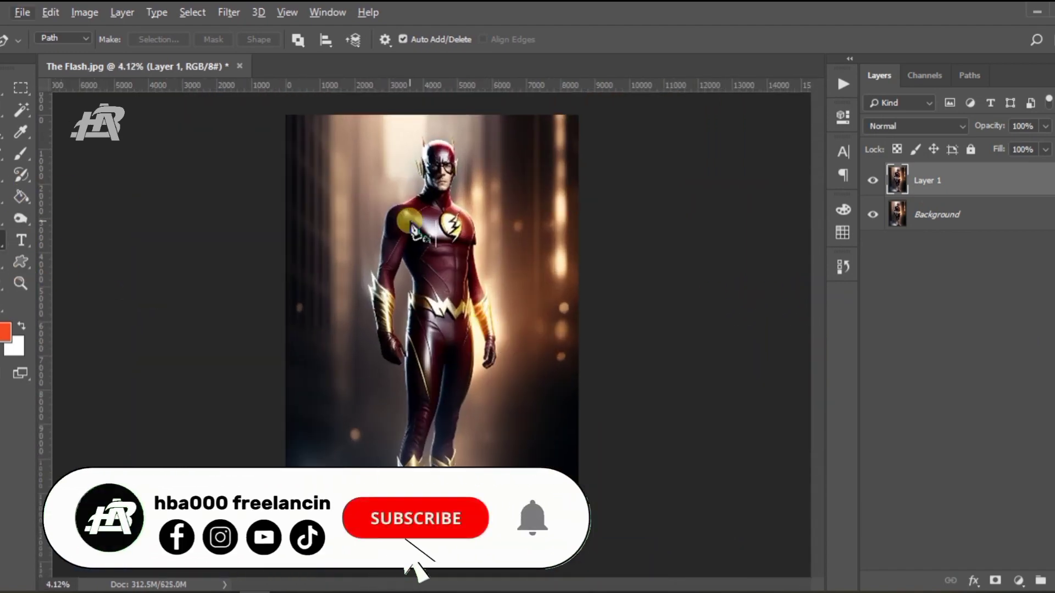
{"action": "scroll", "coordinate": [416, 231], "scroll_direction": "up", "scroll_amount": 3}
{"action": "scroll", "coordinate": [479, 245], "scroll_direction": "down", "scroll_amount": 1}
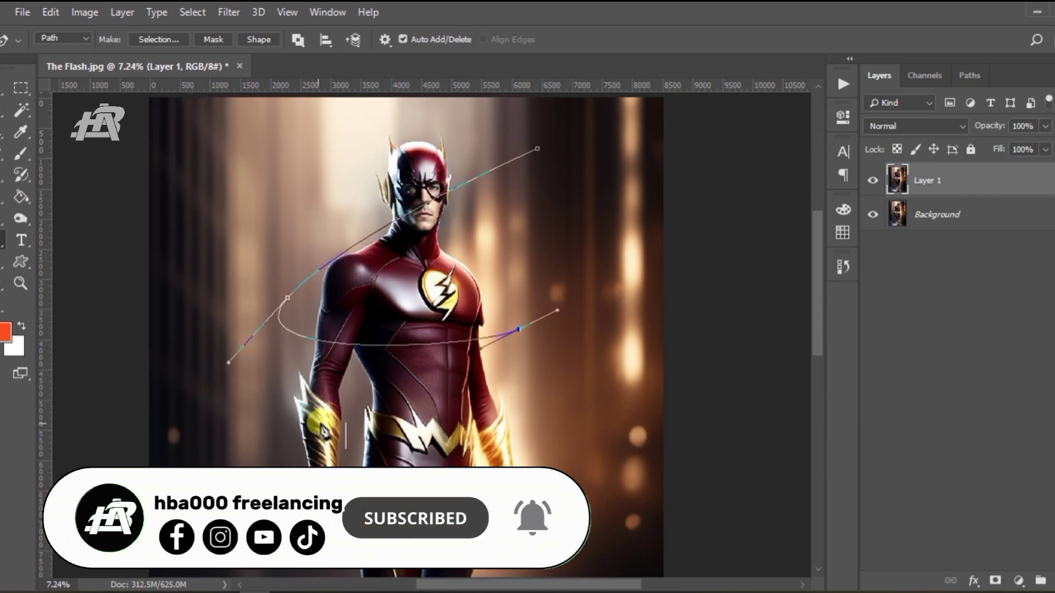
{"action": "left_click_drag", "start_coordinate": [287, 300], "coordinate": [271, 268]}
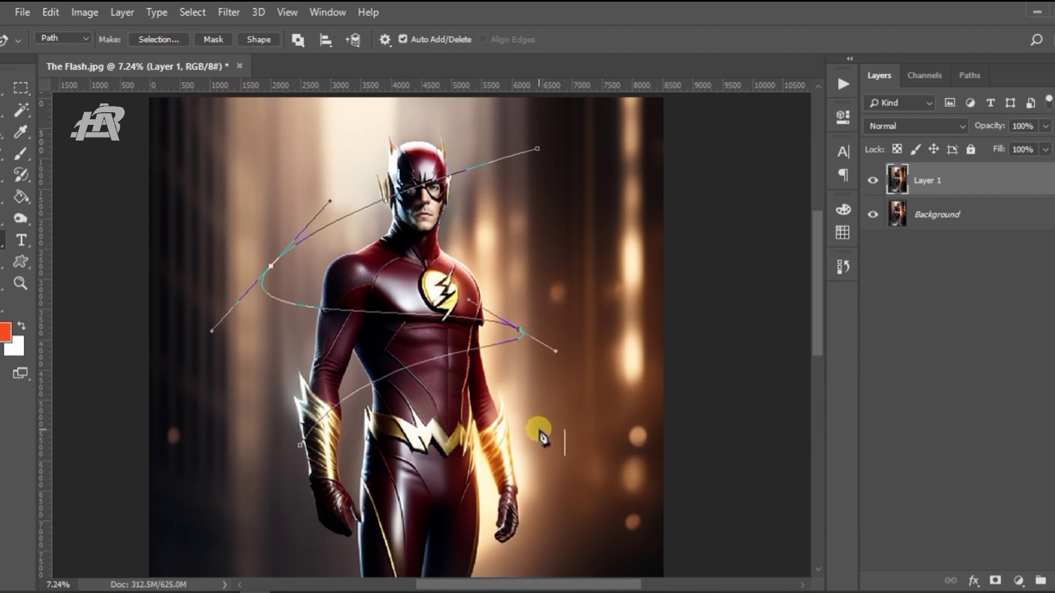
{"action": "scroll", "coordinate": [342, 424], "scroll_direction": "down", "scroll_amount": 3}
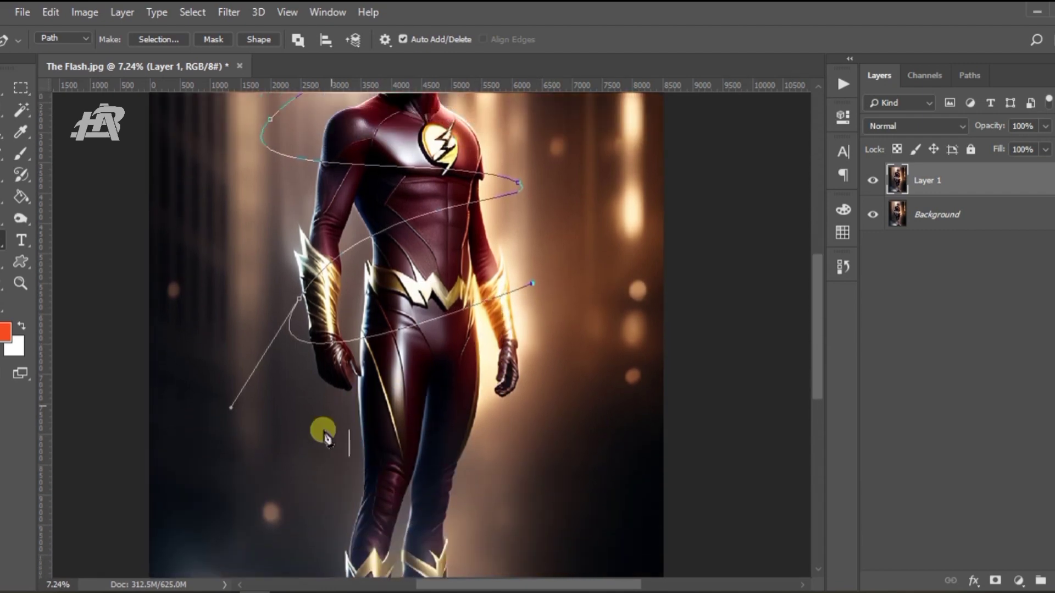
Continue the spiral path with curved points down to the boots.
{"action": "left_click_drag", "start_coordinate": [323, 431], "coordinate": [24, 552]}
{"action": "scroll", "coordinate": [598, 369], "scroll_direction": "down", "scroll_amount": 1}
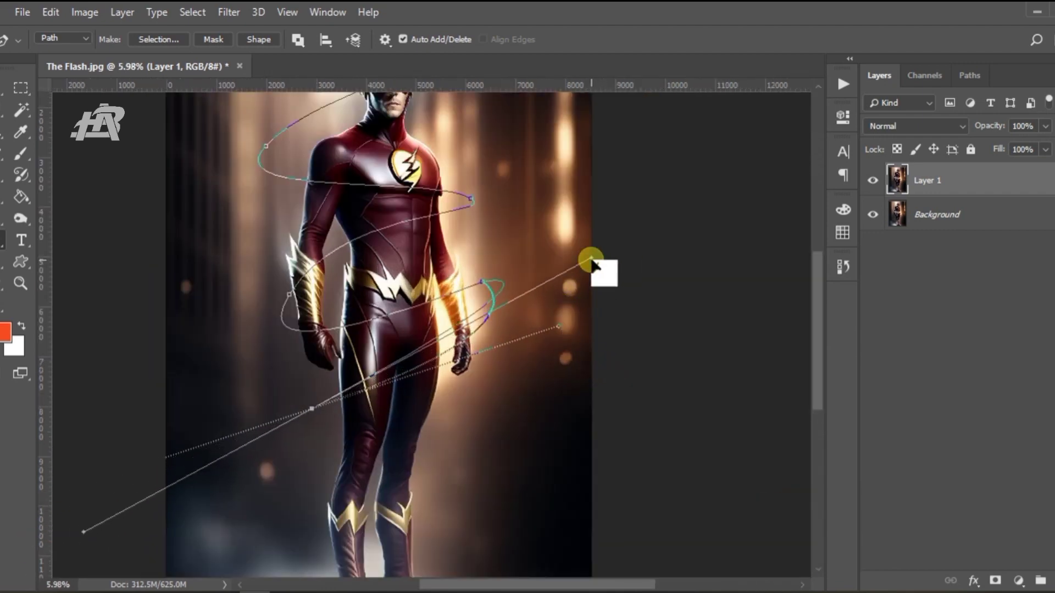
{"action": "scroll", "coordinate": [477, 439], "scroll_direction": "down", "scroll_amount": 1}
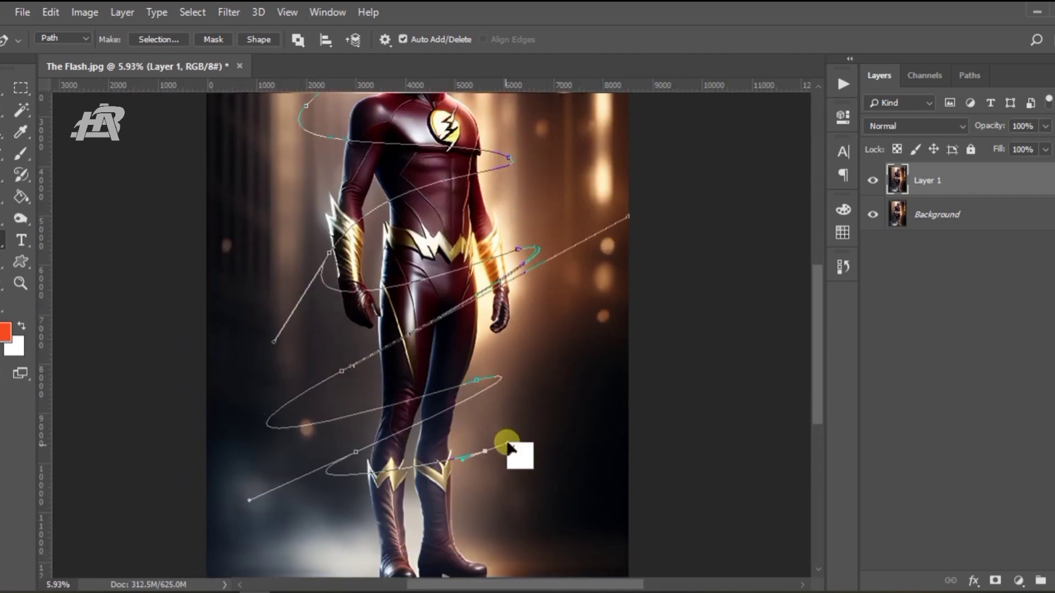
{"action": "left_click_drag", "start_coordinate": [314, 548], "coordinate": [419, 458]}
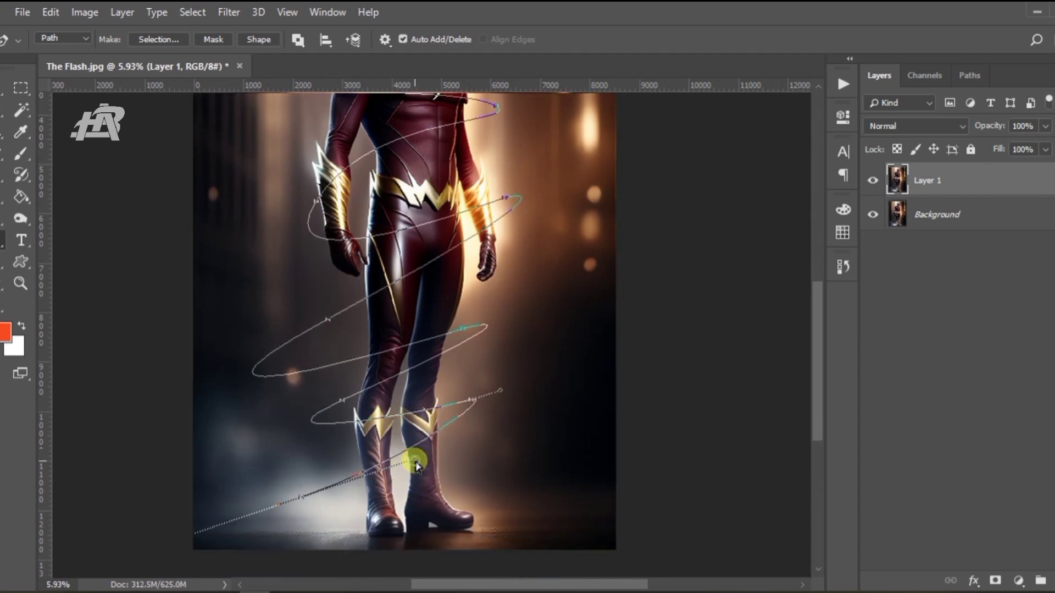
{"action": "scroll", "coordinate": [476, 424], "scroll_direction": "down", "scroll_amount": 3}
{"action": "scroll", "coordinate": [405, 405], "scroll_direction": "up", "scroll_amount": 4}
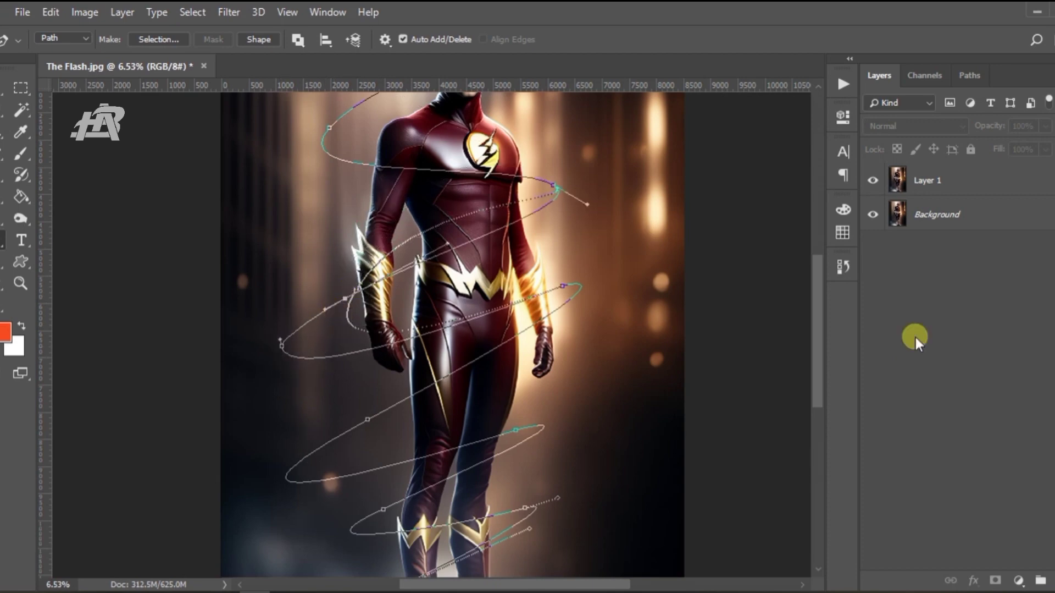
{"action": "key", "text": "ctrl+0"}
Add a new layer and try stroking the spiral path with the Brush on Layer 2.
{"action": "key", "text": "ctrl+shift+alt+n"}
{"action": "right_click", "coordinate": [422, 250]}
{"action": "left_click", "coordinate": [523, 378]}
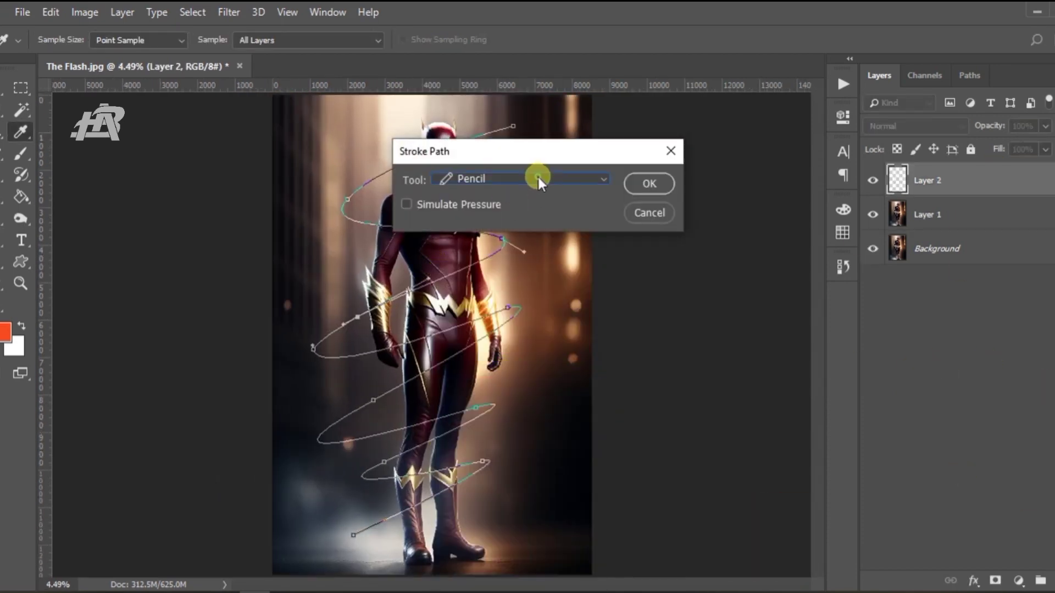
{"action": "left_click", "coordinate": [539, 179]}
{"action": "left_click", "coordinate": [483, 207]}
{"action": "left_click", "coordinate": [649, 183]}
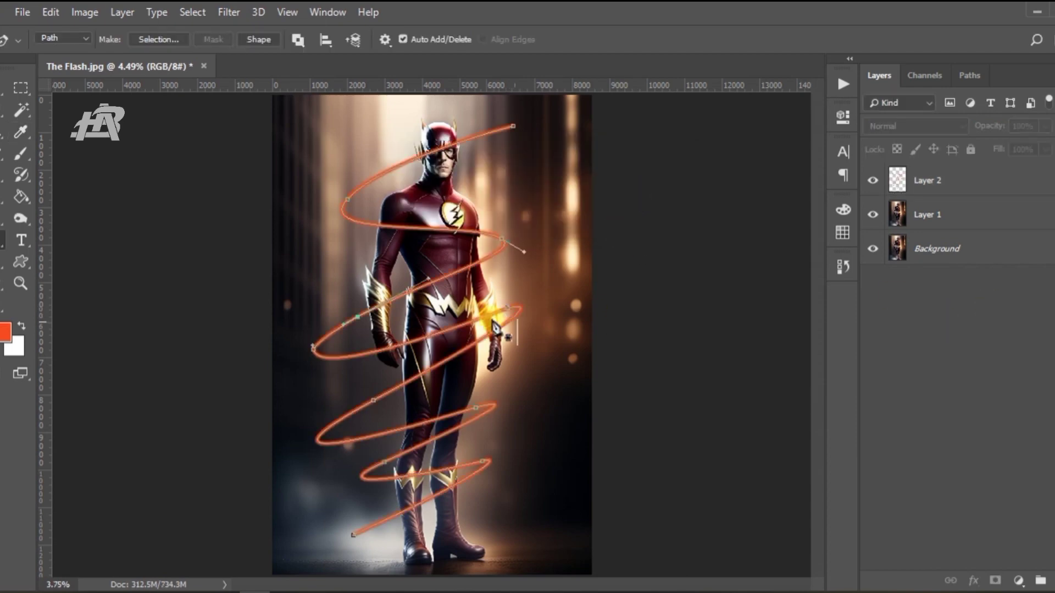
{"action": "scroll", "coordinate": [406, 275], "scroll_direction": "up", "scroll_amount": 10}
{"action": "scroll", "coordinate": [437, 291], "scroll_direction": "down", "scroll_amount": 10}
{"action": "left_click", "coordinate": [22, 154]}
{"action": "left_click", "coordinate": [601, 235]}
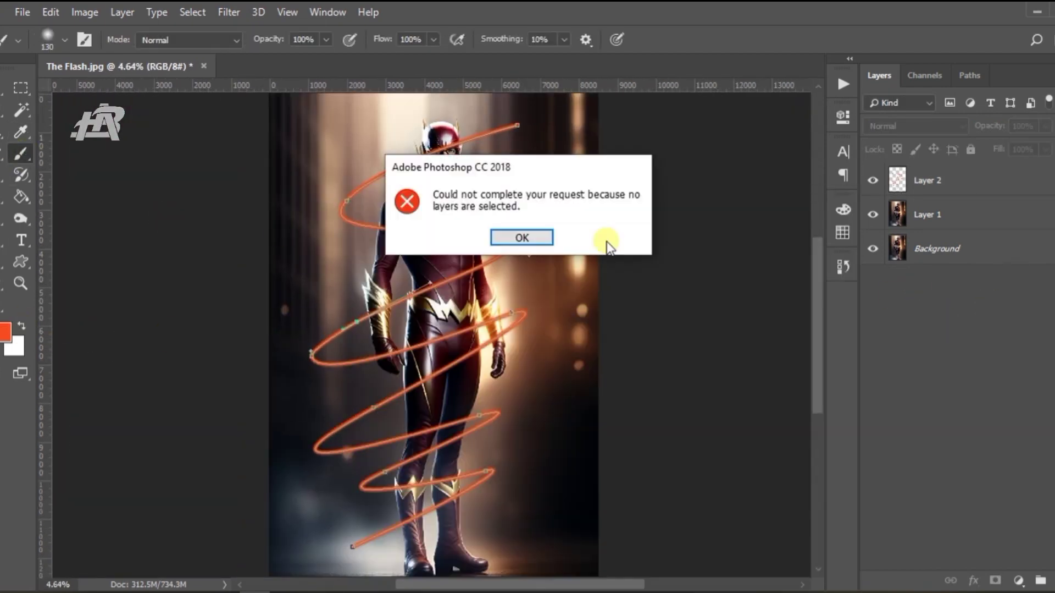
{"action": "left_click", "coordinate": [520, 238]}
{"action": "left_click", "coordinate": [928, 180]}
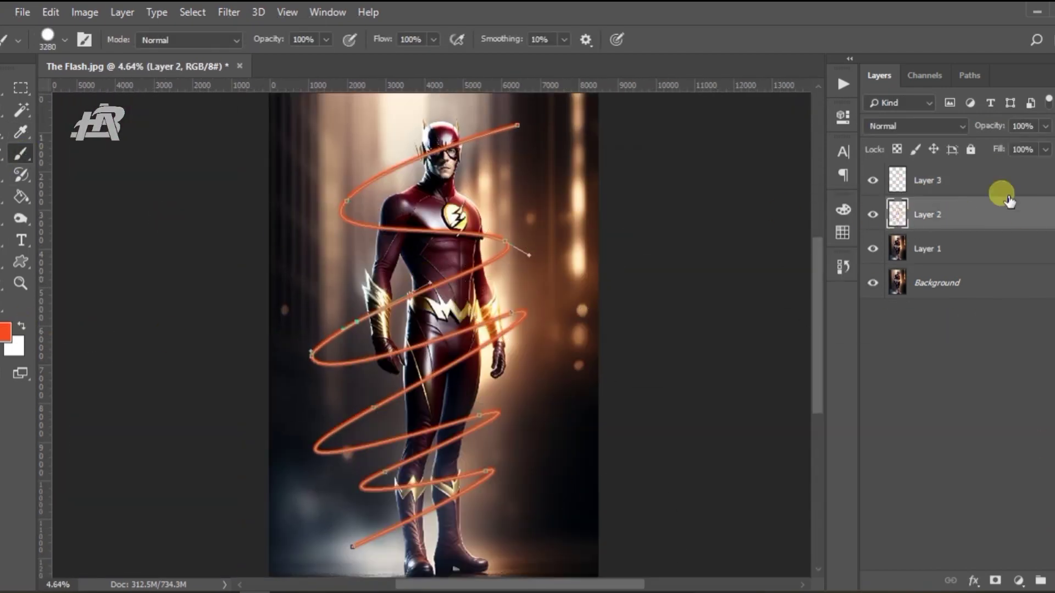
Stroke the path again with the brush and cancel the oversized blob stroke.
{"action": "right_click", "coordinate": [407, 222]}
{"action": "key", "text": "p"}
{"action": "right_click", "coordinate": [372, 179]}
{"action": "left_click", "coordinate": [420, 315]}
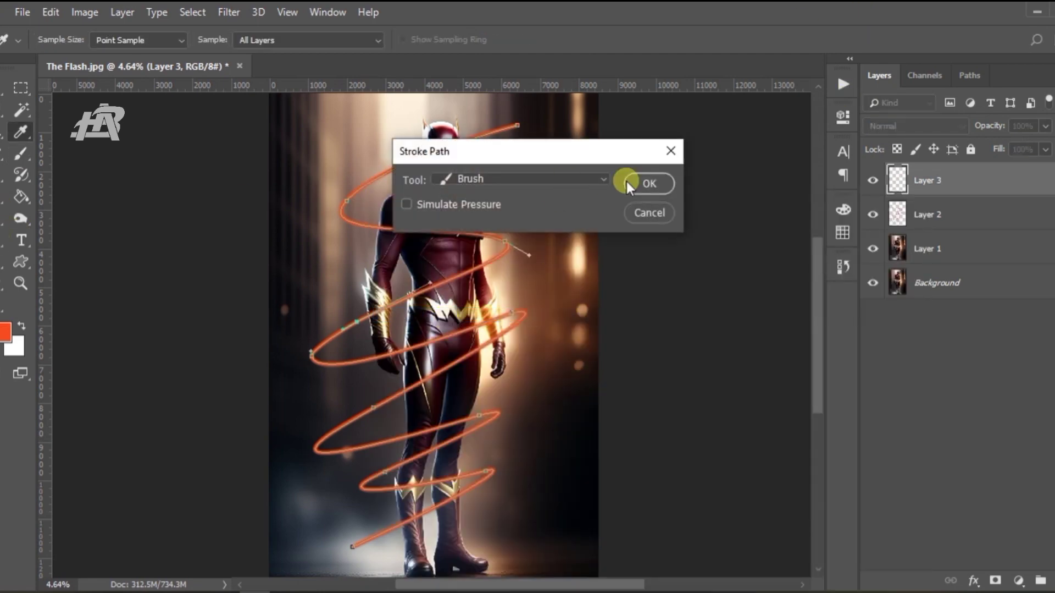
{"action": "left_click", "coordinate": [627, 181]}
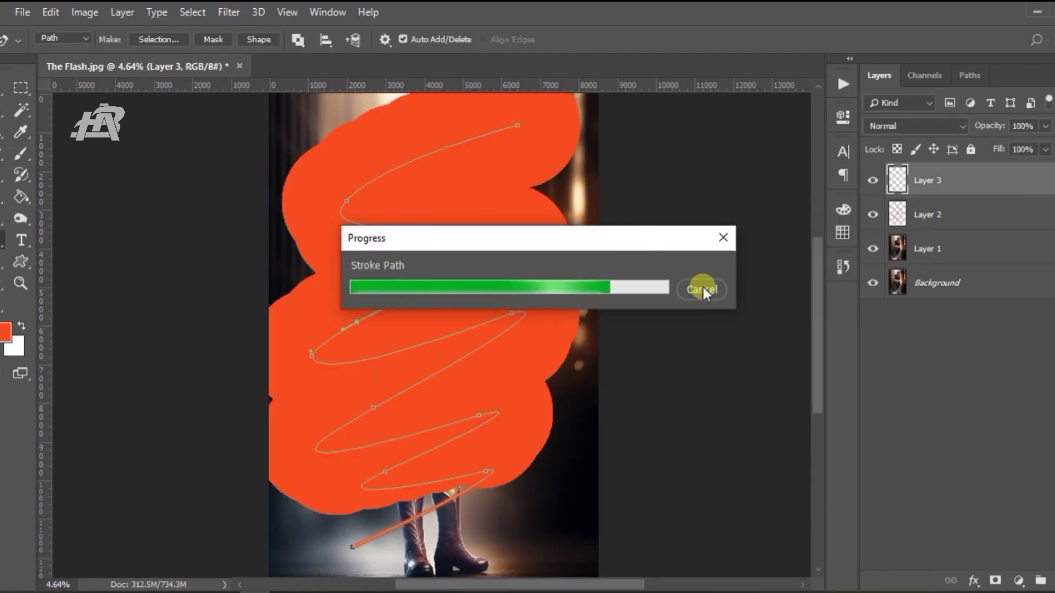
{"action": "left_click", "coordinate": [703, 288]}
Make the brush much smaller and select Layer 2.
{"action": "left_click", "coordinate": [21, 147]}
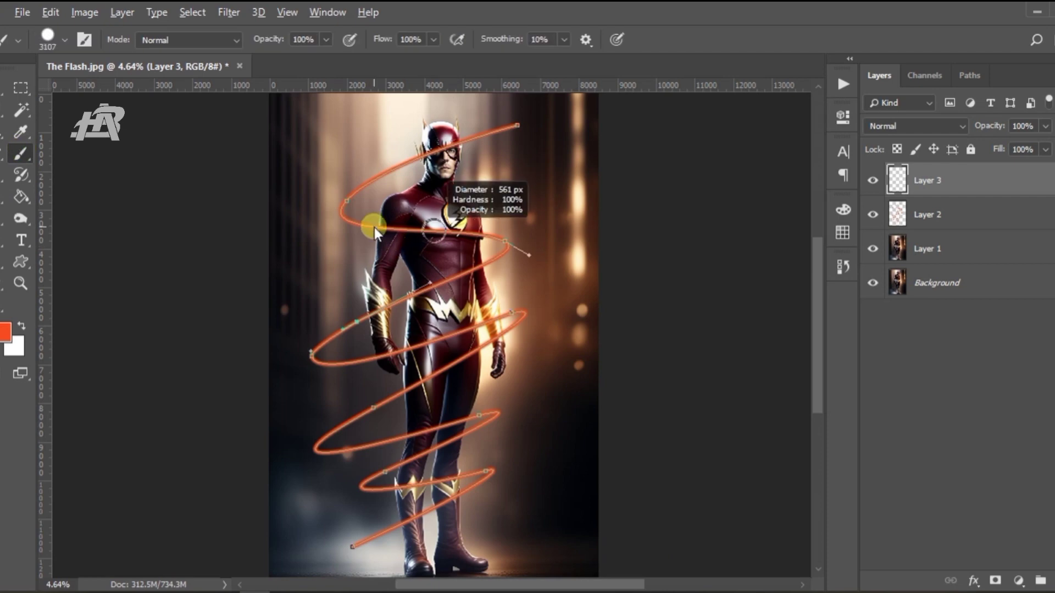
{"action": "scroll", "coordinate": [375, 227], "scroll_direction": "up", "scroll_amount": 5}
{"action": "right_click", "coordinate": [377, 179]}
{"action": "key", "text": "Escape"}
{"action": "scroll", "coordinate": [247, 237], "scroll_direction": "down", "scroll_amount": 3}
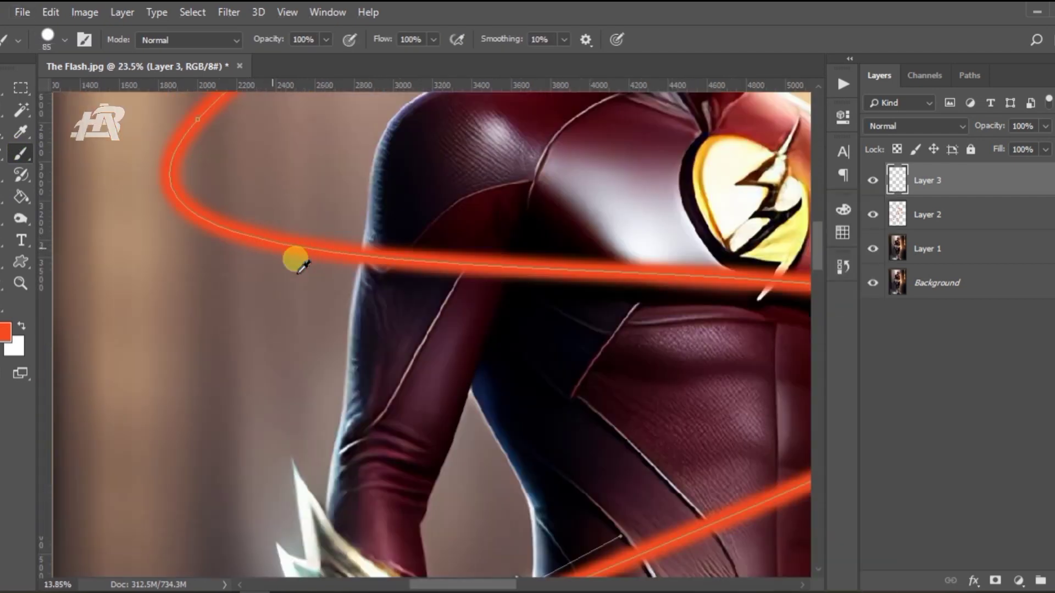
{"action": "scroll", "coordinate": [294, 258], "scroll_direction": "down", "scroll_amount": 5}
{"action": "left_click", "coordinate": [981, 219]}
Stroke the spiral path with the small brush onto Layer 3.
{"action": "key", "text": "p"}
{"action": "right_click", "coordinate": [647, 228]}
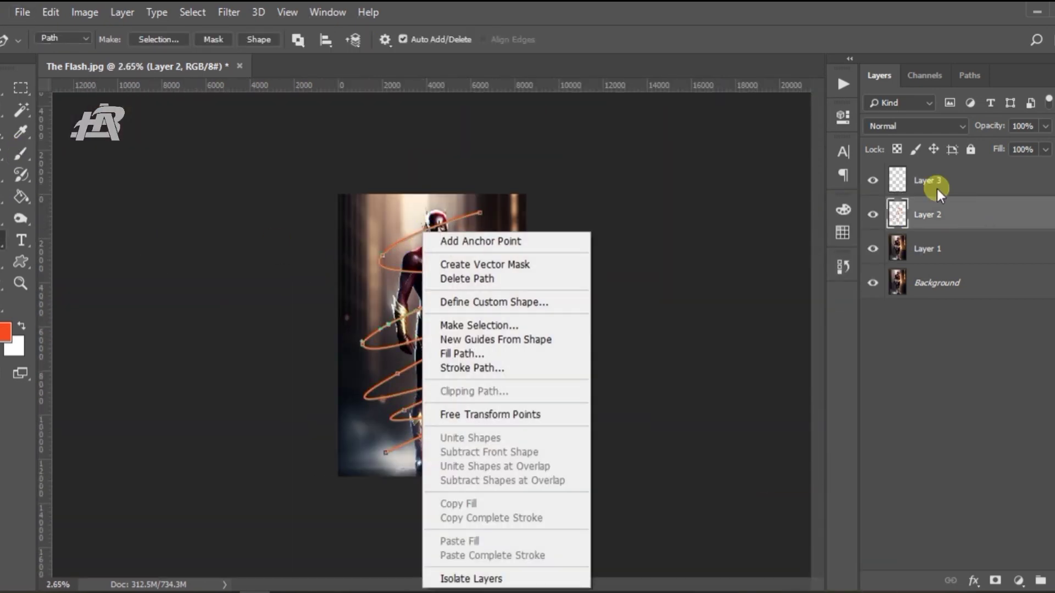
{"action": "left_click", "coordinate": [934, 181]}
{"action": "right_click", "coordinate": [648, 228]}
{"action": "left_click", "coordinate": [471, 370]}
{"action": "left_click", "coordinate": [522, 178]}
{"action": "key", "text": "Return"}
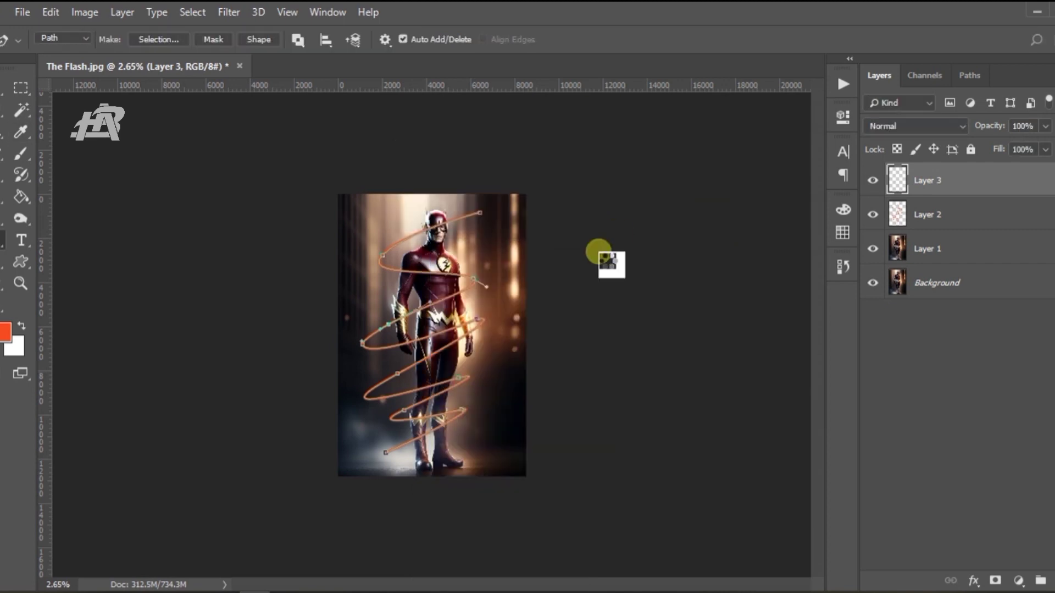
Hide Layer 2, check Layer 3's spiral stroke, and duplicate it as Layer 3 copy.
{"action": "scroll", "coordinate": [605, 299], "scroll_direction": "up", "scroll_amount": 3}
{"action": "left_click", "coordinate": [872, 214]}
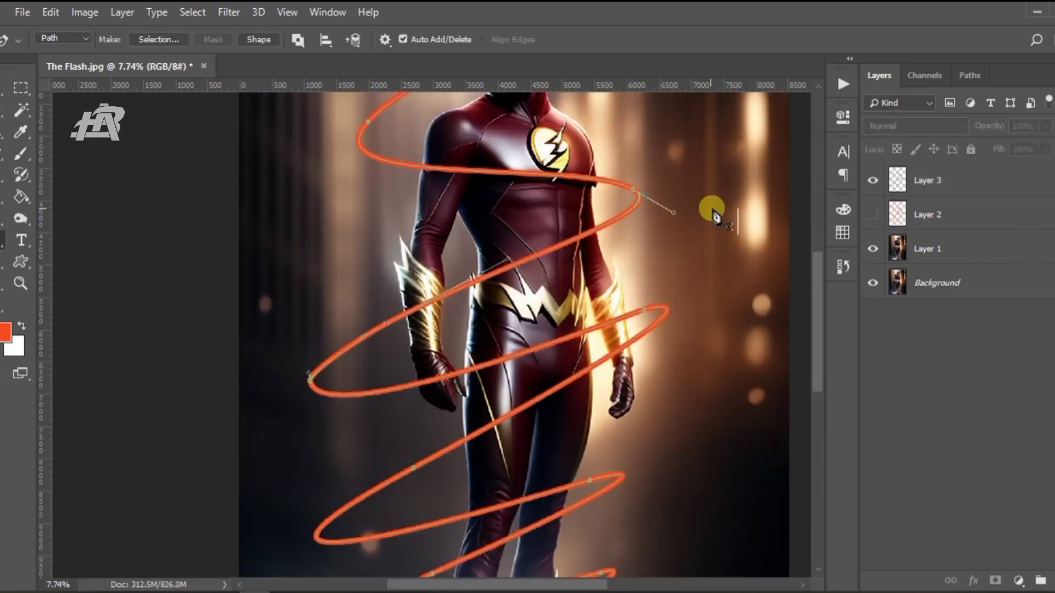
{"action": "left_click", "coordinate": [6, 104]}
{"action": "scroll", "coordinate": [494, 329], "scroll_direction": "down", "scroll_amount": 3}
{"action": "left_click", "coordinate": [929, 180]}
{"action": "left_click", "coordinate": [873, 180]}
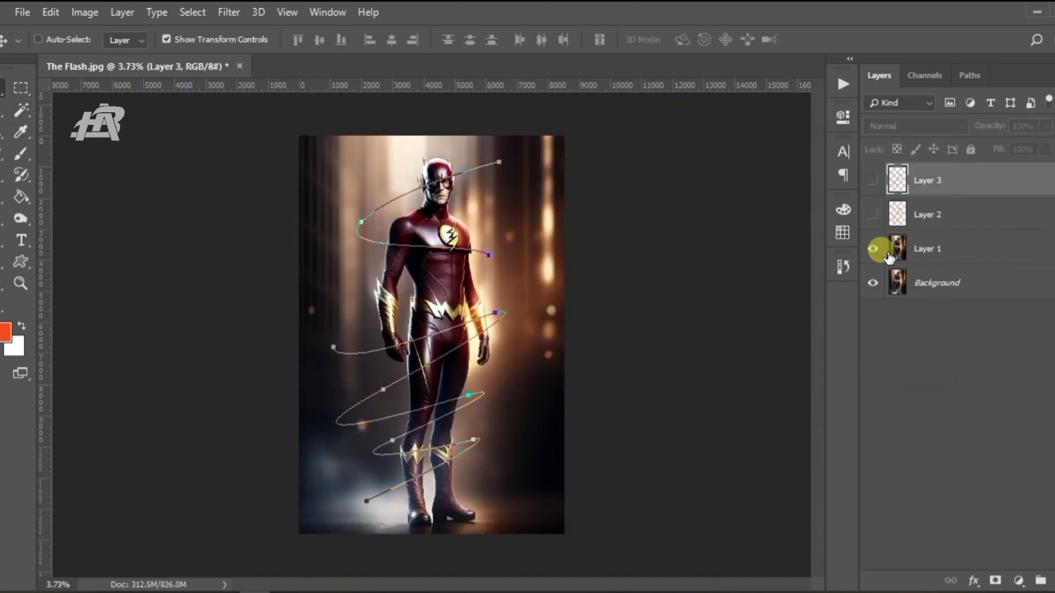
{"action": "left_click", "coordinate": [873, 248]}
{"action": "left_click", "coordinate": [873, 180]}
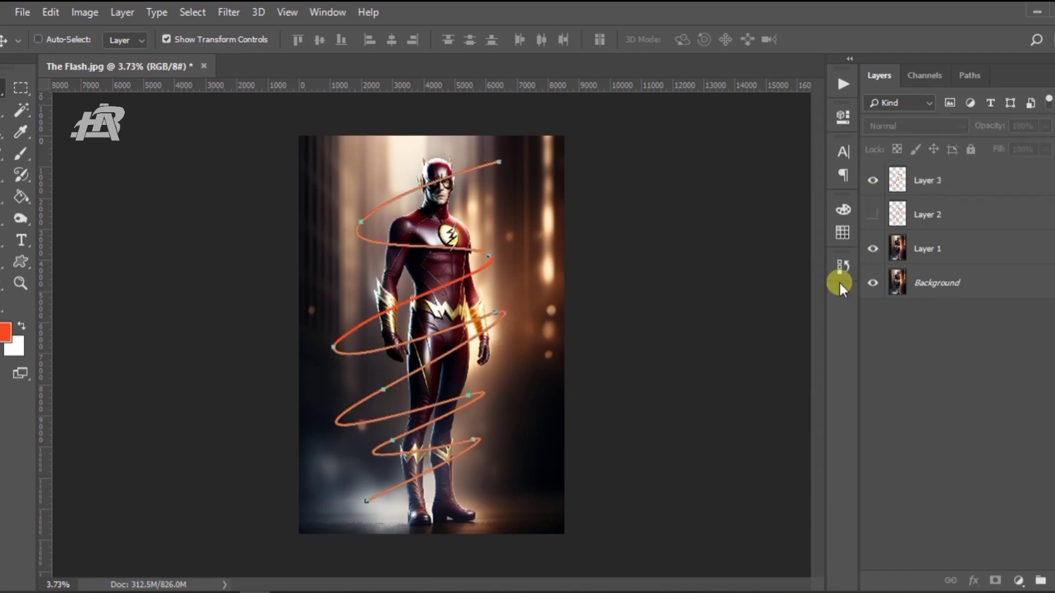
{"action": "left_click", "coordinate": [918, 186]}
{"action": "key", "text": "ctrl+j"}
{"action": "left_click", "coordinate": [940, 222]}
Set the foreground colour to pure red (#ff0000) and select the spiral on Layer 3 copy.
{"action": "scroll", "coordinate": [413, 258], "scroll_direction": "up", "scroll_amount": 2}
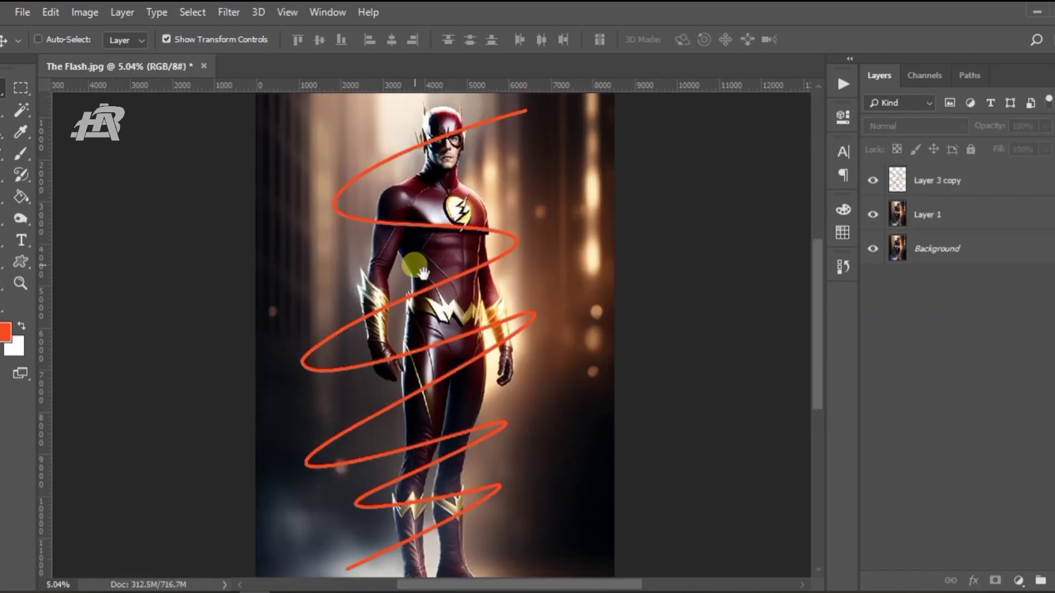
{"action": "left_click", "coordinate": [5, 331]}
{"action": "left_click", "coordinate": [902, 329]}
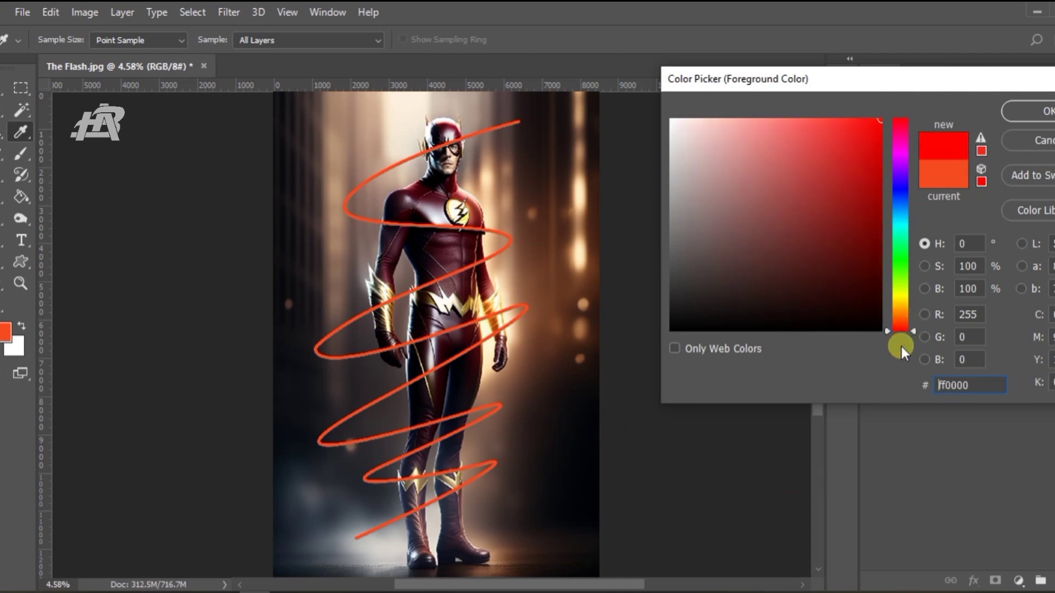
{"action": "key", "text": "Return"}
{"action": "left_click", "coordinate": [904, 187], "text": "ctrl"}
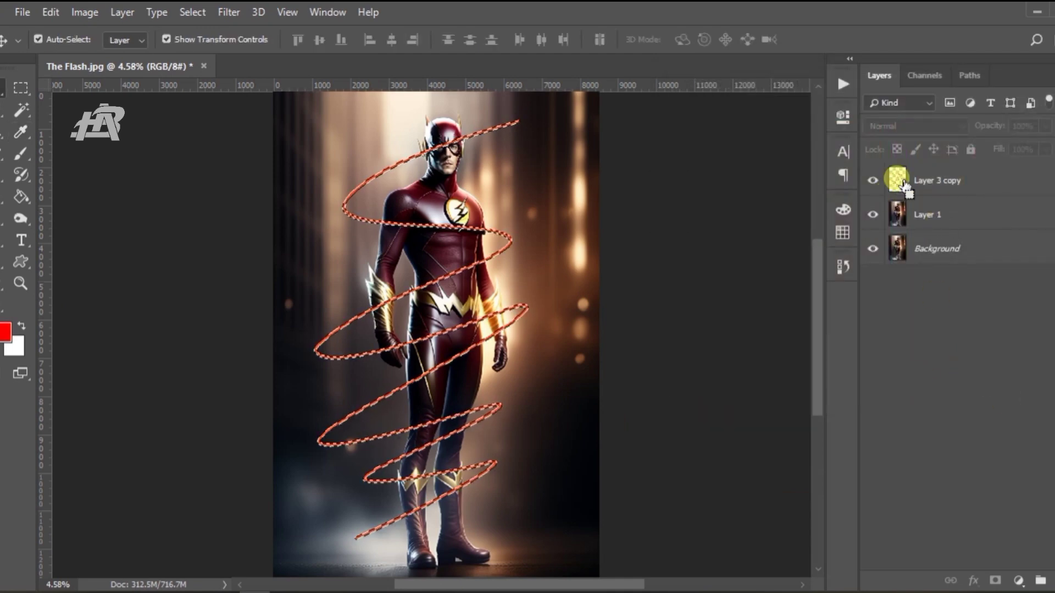
{"action": "key", "text": "alt+BackSpace"}
Fill the selected spiral on Layer 3 copy with red.
{"action": "scroll", "coordinate": [416, 213], "scroll_direction": "up", "scroll_amount": 5}
{"action": "left_click", "coordinate": [21, 196]}
{"action": "left_click", "coordinate": [494, 258]}
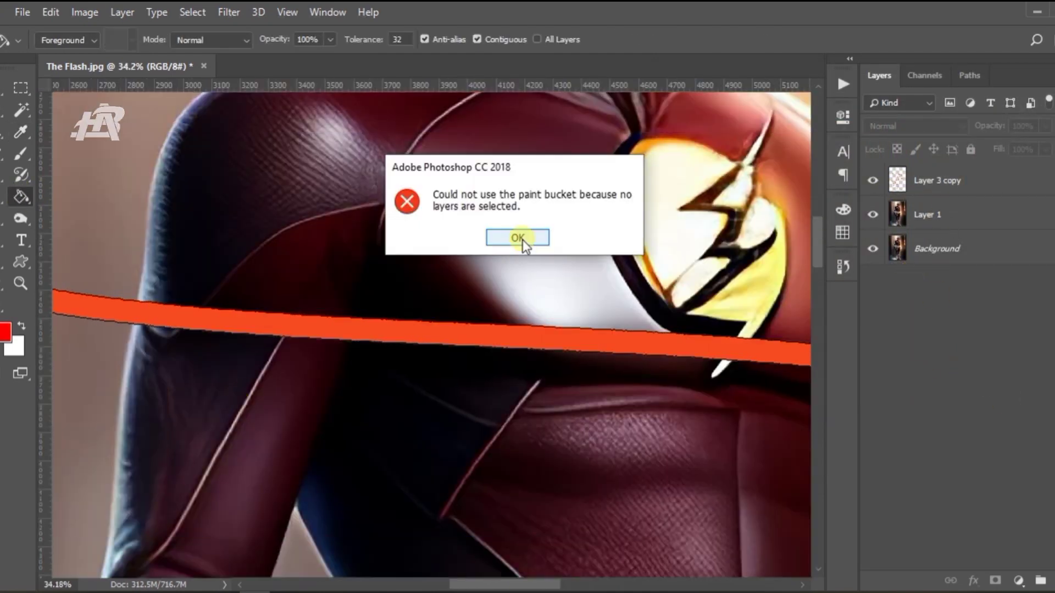
{"action": "left_click", "coordinate": [522, 241]}
{"action": "left_click", "coordinate": [530, 365]}
{"action": "scroll", "coordinate": [549, 365], "scroll_direction": "down", "scroll_amount": 3}
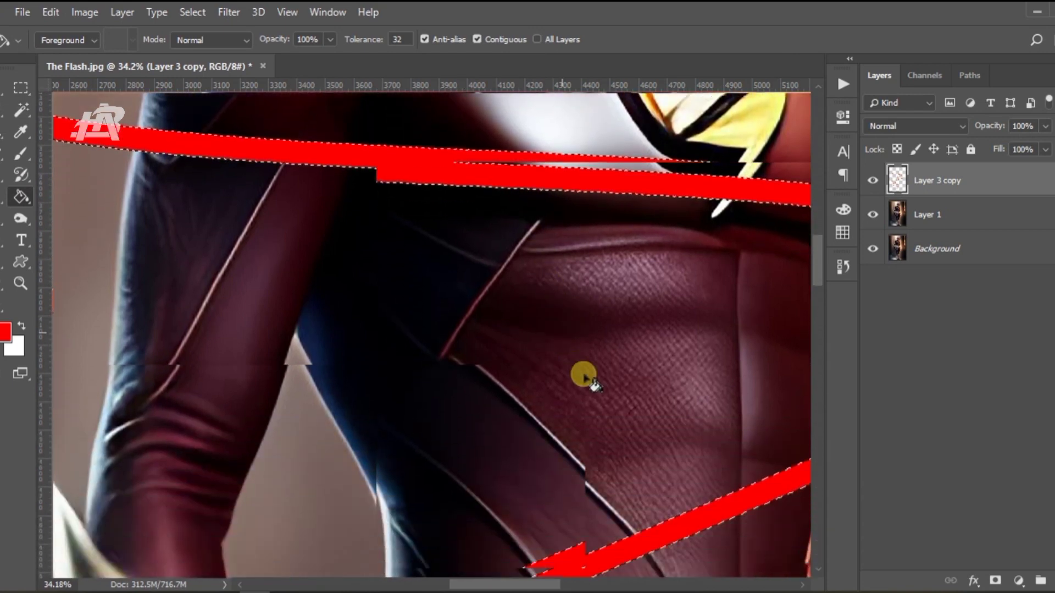
{"action": "scroll", "coordinate": [581, 372], "scroll_direction": "down", "scroll_amount": 2}
{"action": "scroll", "coordinate": [605, 313], "scroll_direction": "down", "scroll_amount": 10}
{"action": "scroll", "coordinate": [392, 371], "scroll_direction": "up", "scroll_amount": 2}
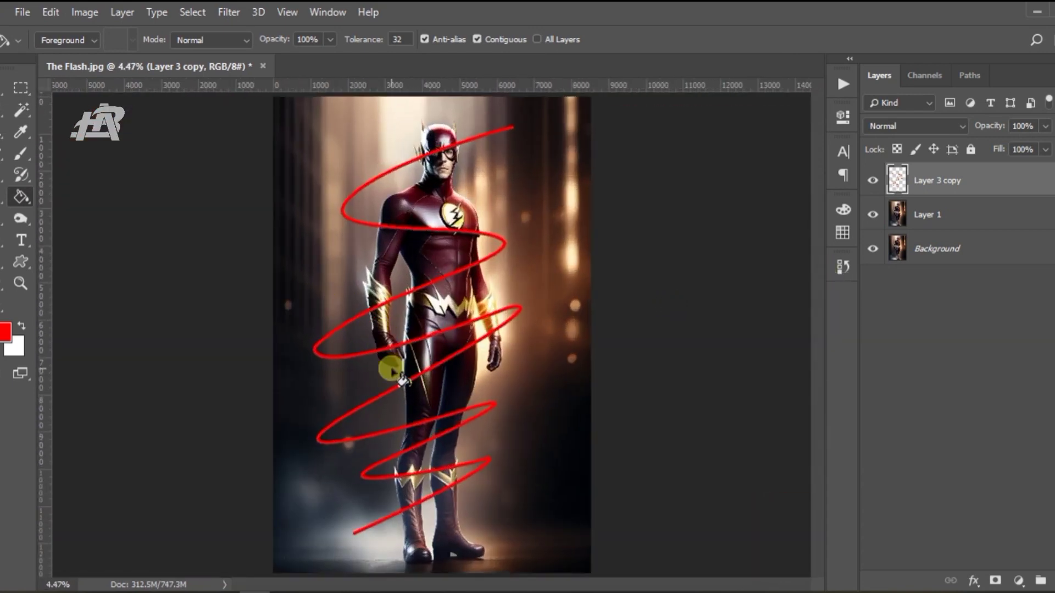
Turn on Bevel & Emboss in the spiral layer's Layer Style.
{"action": "double_click", "coordinate": [1036, 181]}
{"action": "left_click", "coordinate": [478, 157]}
{"action": "mouse_move", "coordinate": [617, 78]}
{"action": "left_mouse_down"}
{"action": "mouse_move", "coordinate": [735, 56]}
{"action": "mouse_move", "coordinate": [694, 77]}
{"action": "left_mouse_up"}
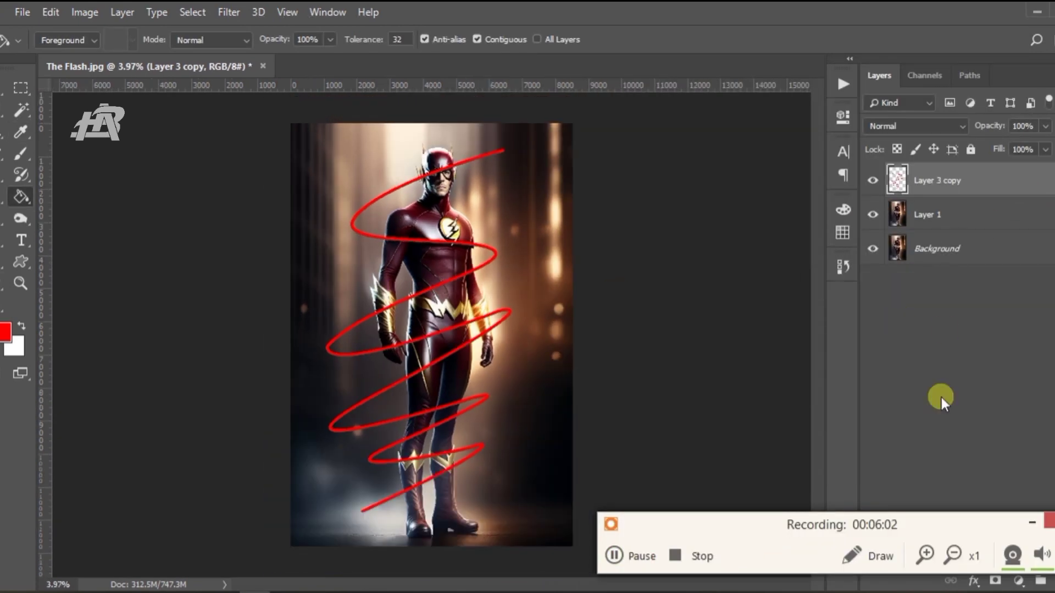
Gaussian-blur the spiral copies, one at 800 px, and group them into Group 1.
{"action": "right_click", "coordinate": [981, 192]}
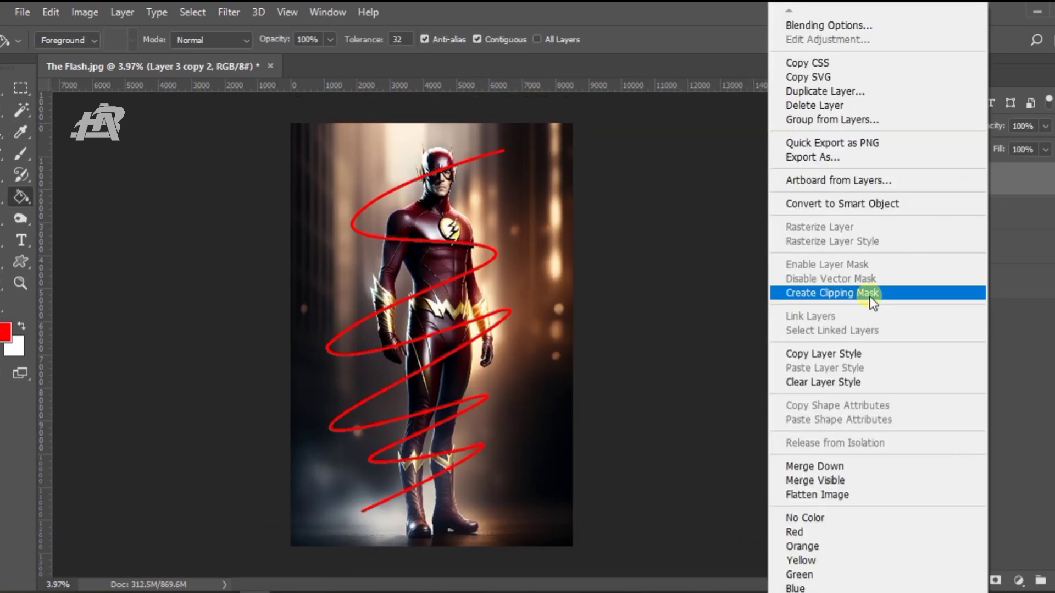
{"action": "left_click", "coordinate": [860, 196]}
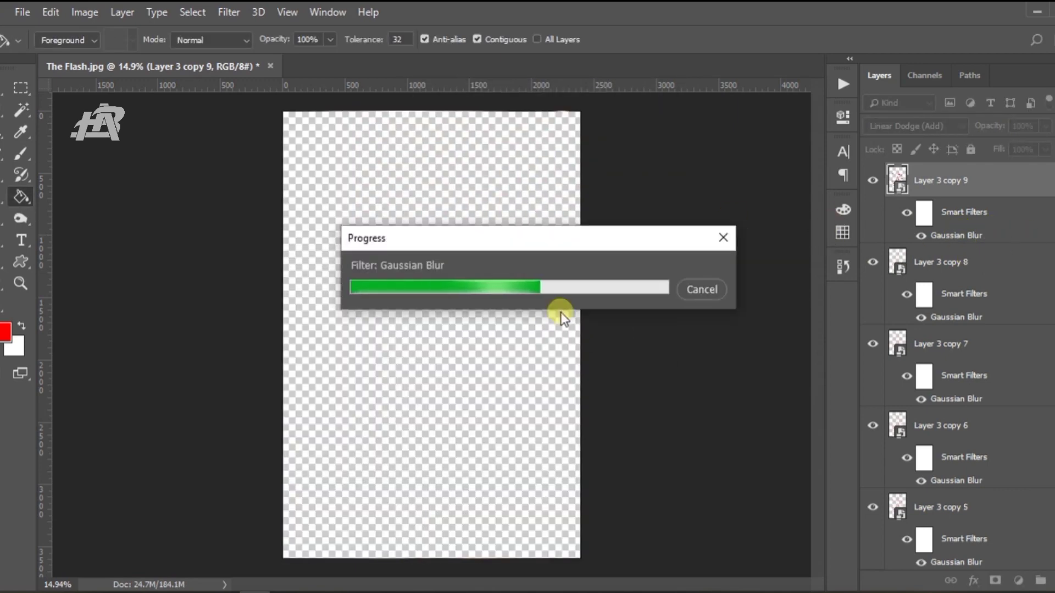
{"action": "left_click", "coordinate": [956, 263]}
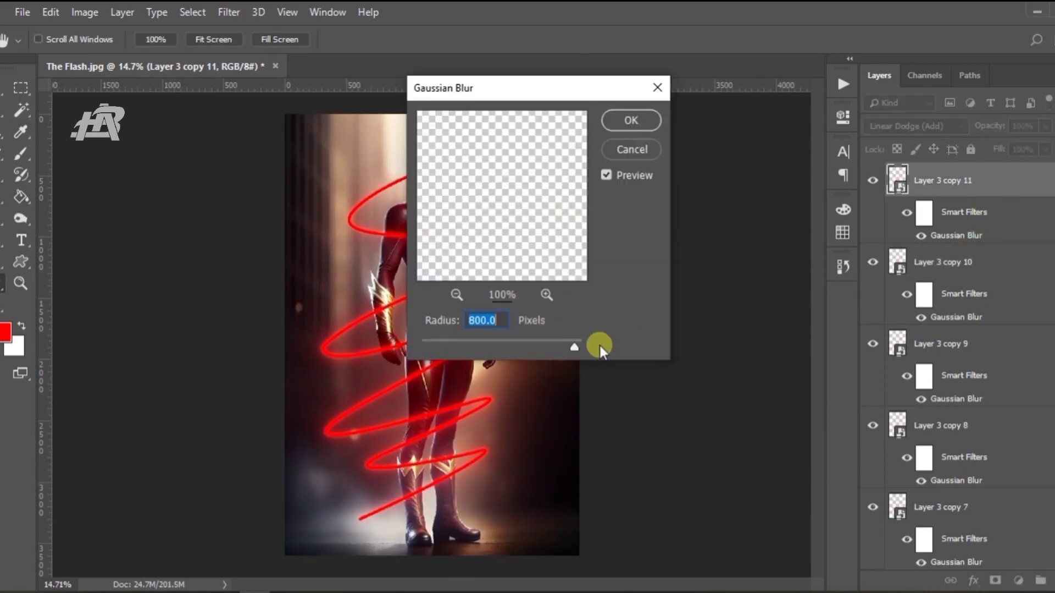
{"action": "left_click", "coordinate": [628, 120]}
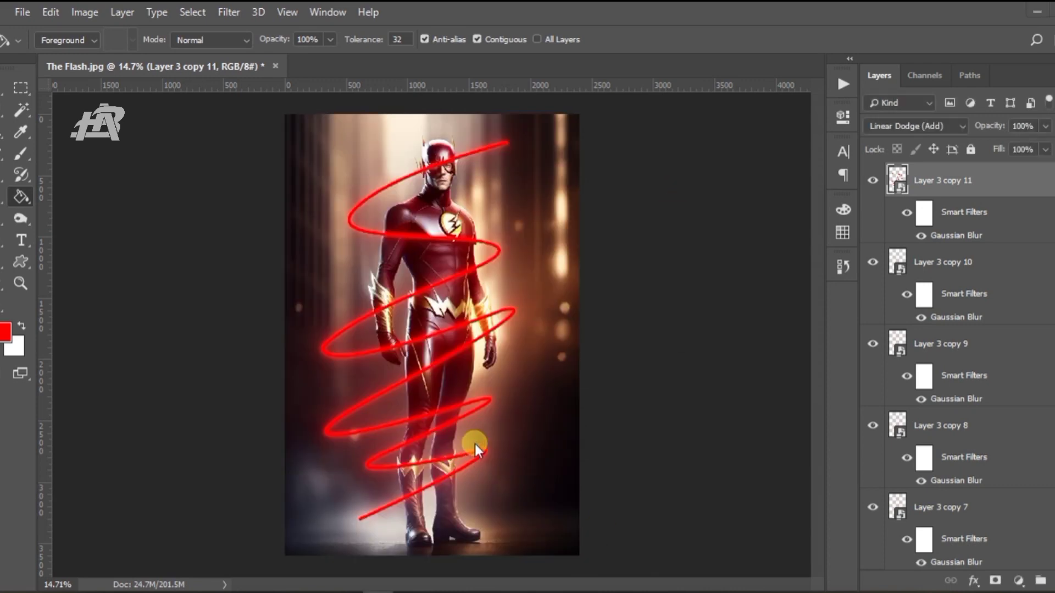
{"action": "scroll", "coordinate": [962, 330], "scroll_direction": "down", "scroll_amount": 10}
{"action": "left_click", "coordinate": [1008, 378], "text": "shift"}
{"action": "key", "text": "ctrl+g"}
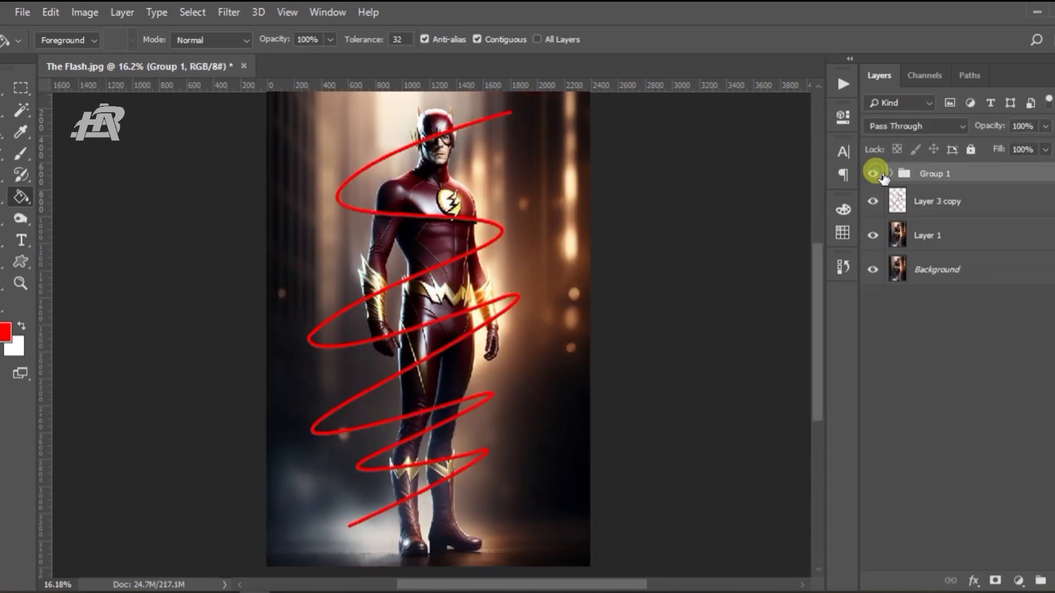
Apply a 3.7-pixel Gaussian Blur to the sharp red spiral layer.
{"action": "left_click", "coordinate": [977, 213]}
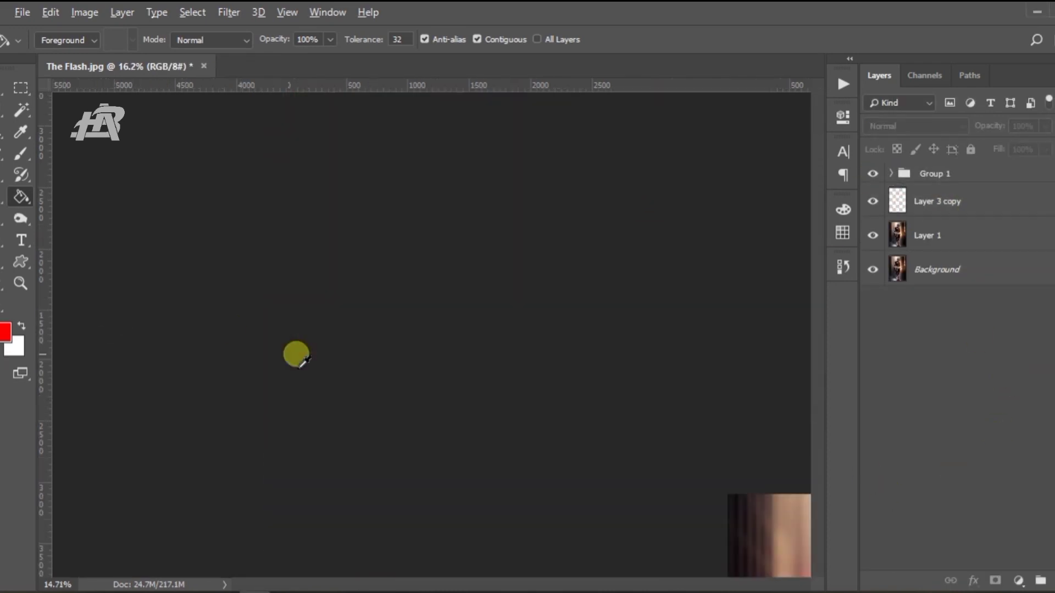
{"action": "left_click", "coordinate": [935, 201]}
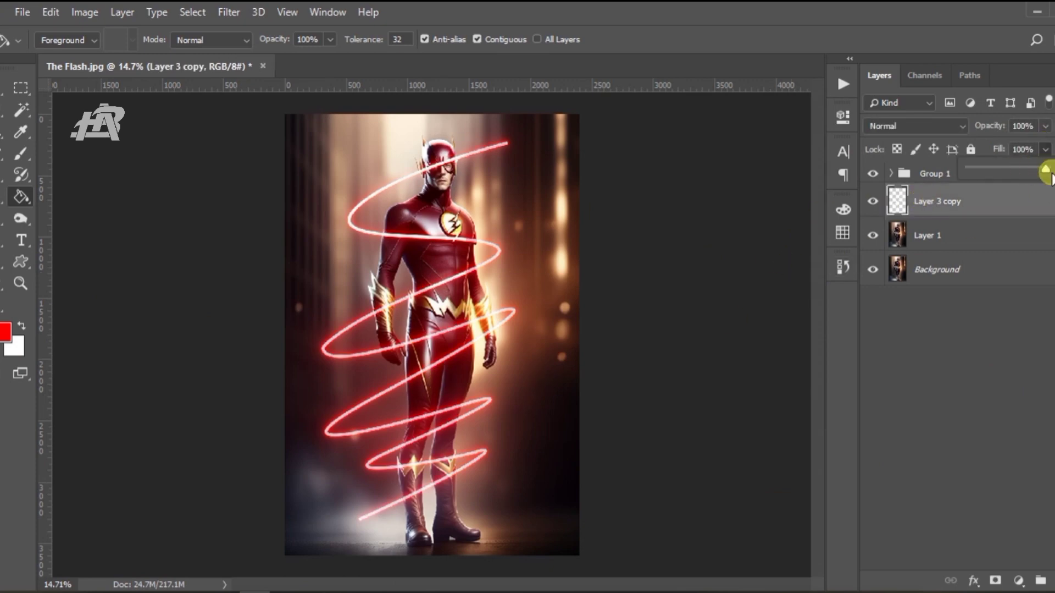
{"action": "left_click", "coordinate": [228, 12]}
{"action": "left_click", "coordinate": [467, 255]}
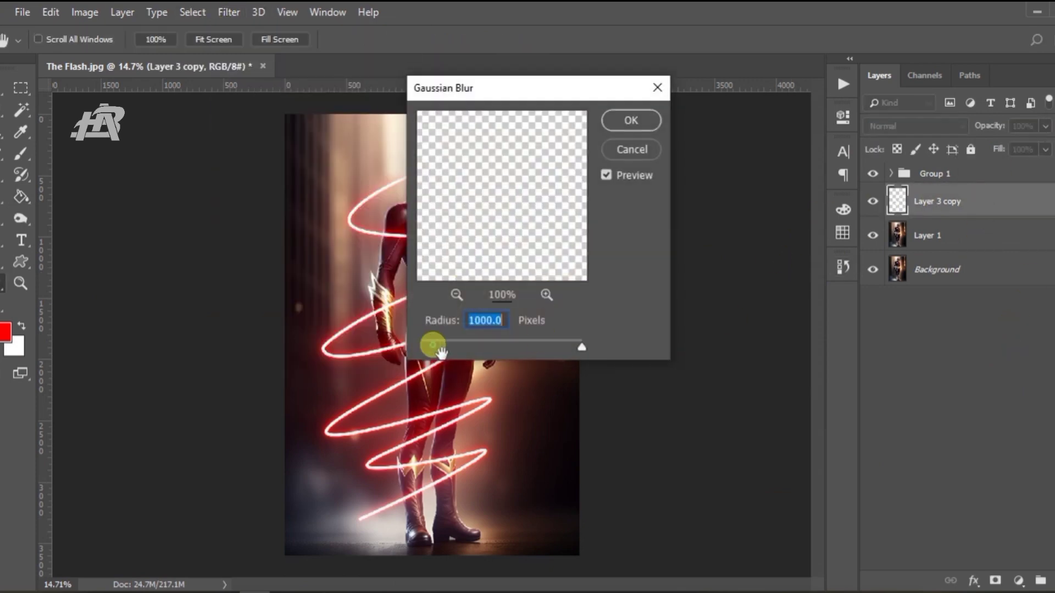
{"action": "left_click_drag", "start_coordinate": [434, 345], "coordinate": [453, 346]}
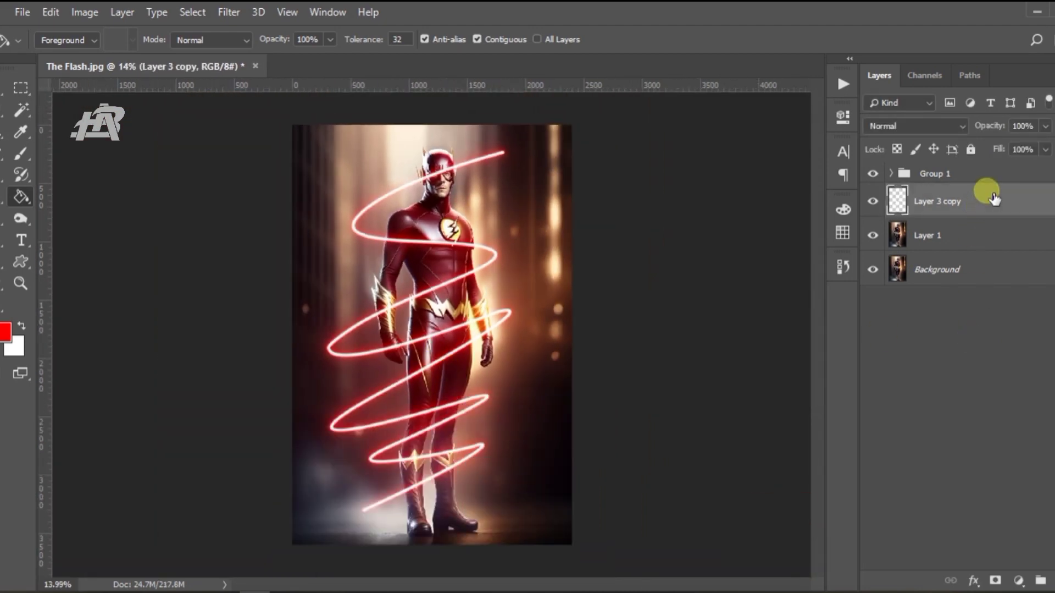
Move the sharp spiral into the glow group and mask out the Flash figure with black.
{"action": "left_click_drag", "start_coordinate": [966, 201], "coordinate": [891, 177]}
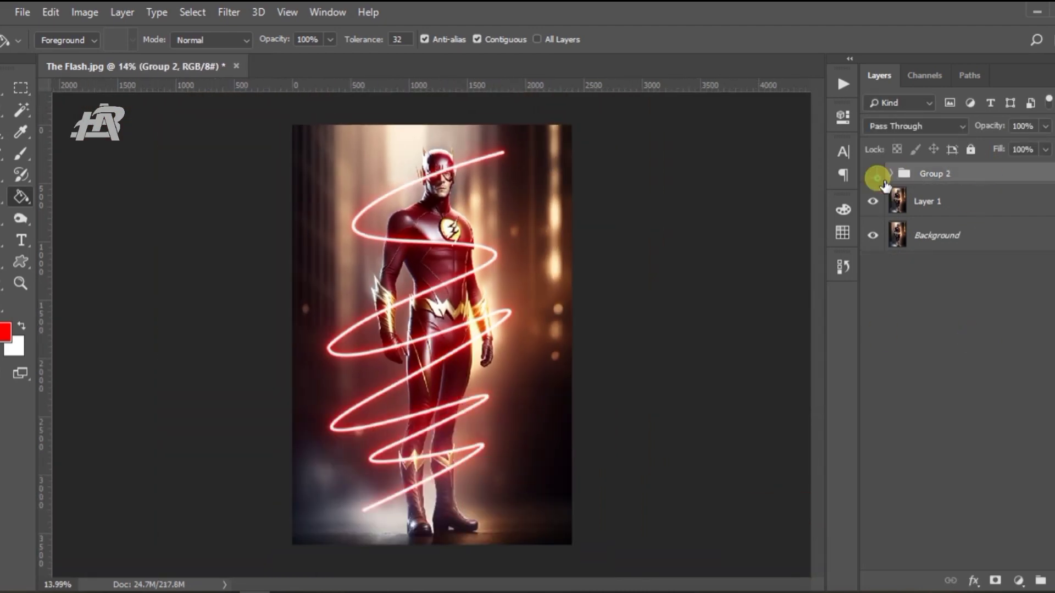
{"action": "left_click", "coordinate": [950, 275]}
{"action": "left_click", "coordinate": [870, 181]}
{"action": "left_click", "coordinate": [22, 109]}
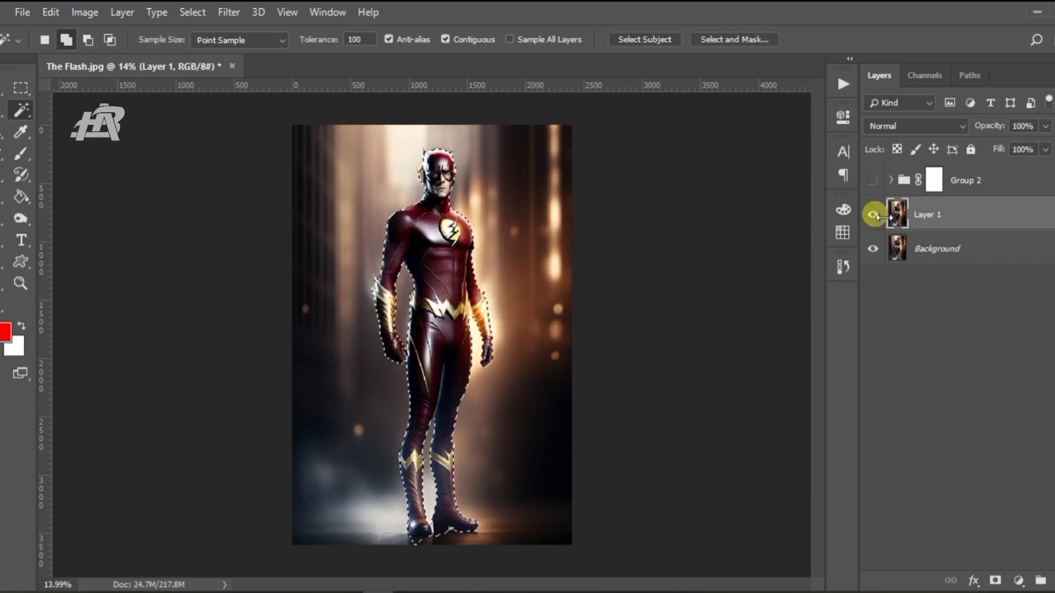
{"action": "left_click", "coordinate": [935, 190]}
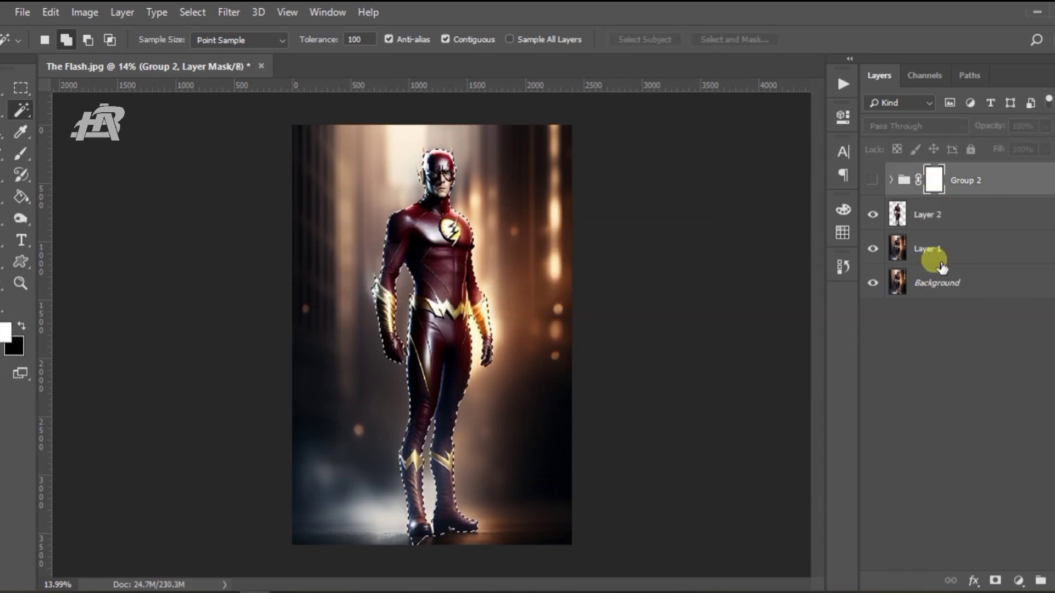
{"action": "left_click", "coordinate": [872, 181]}
{"action": "key", "text": "ctrl+BackSpace"}
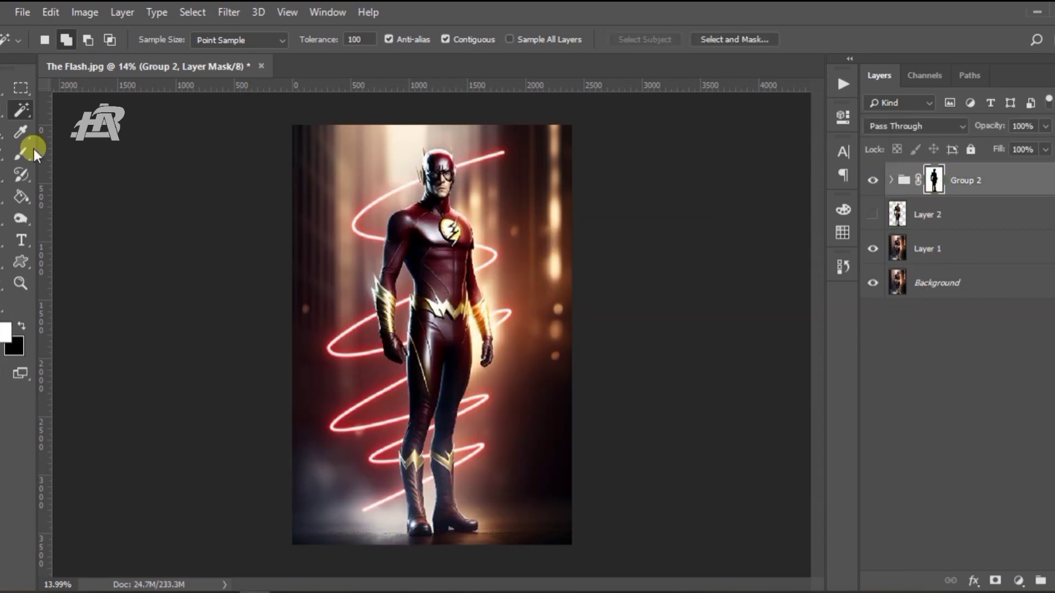
Paint white on the group mask to reveal the glow line across the chest.
{"action": "left_click", "coordinate": [22, 152]}
{"action": "scroll", "coordinate": [456, 176], "scroll_direction": "up", "scroll_amount": 5}
{"action": "left_click_drag", "start_coordinate": [286, 327], "coordinate": [547, 358]}
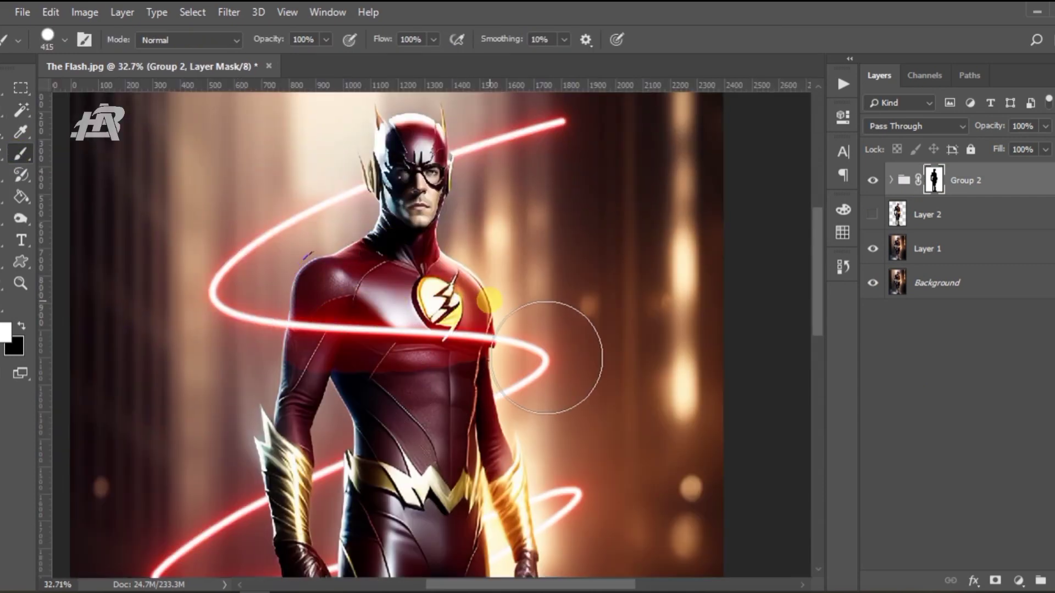
{"action": "key", "text": "ctrl+z"}
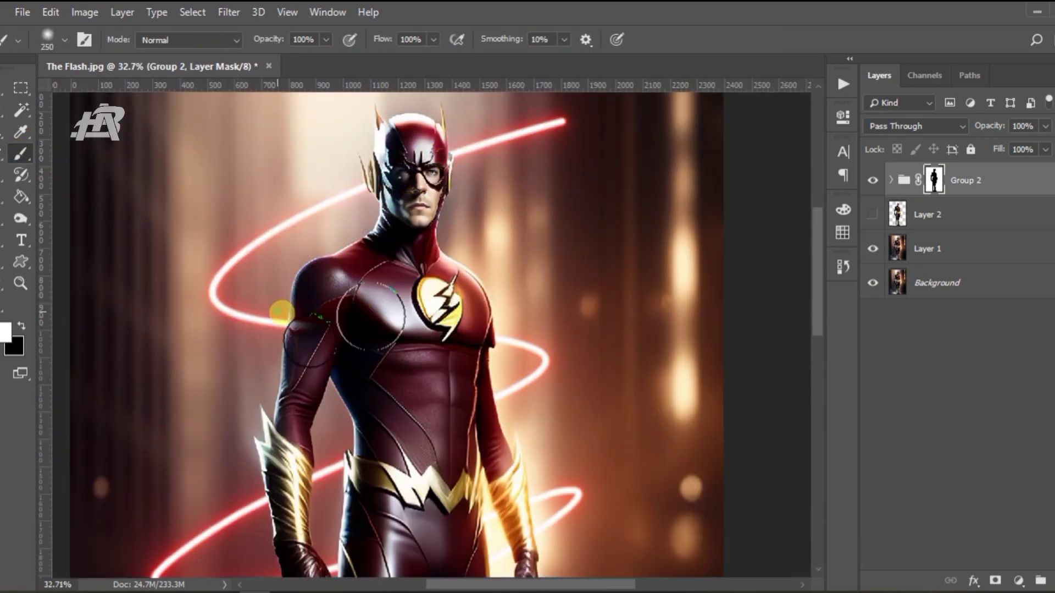
{"action": "left_click_drag", "start_coordinate": [279, 311], "coordinate": [481, 316]}
{"action": "scroll", "coordinate": [446, 322], "scroll_direction": "down", "scroll_amount": 4}
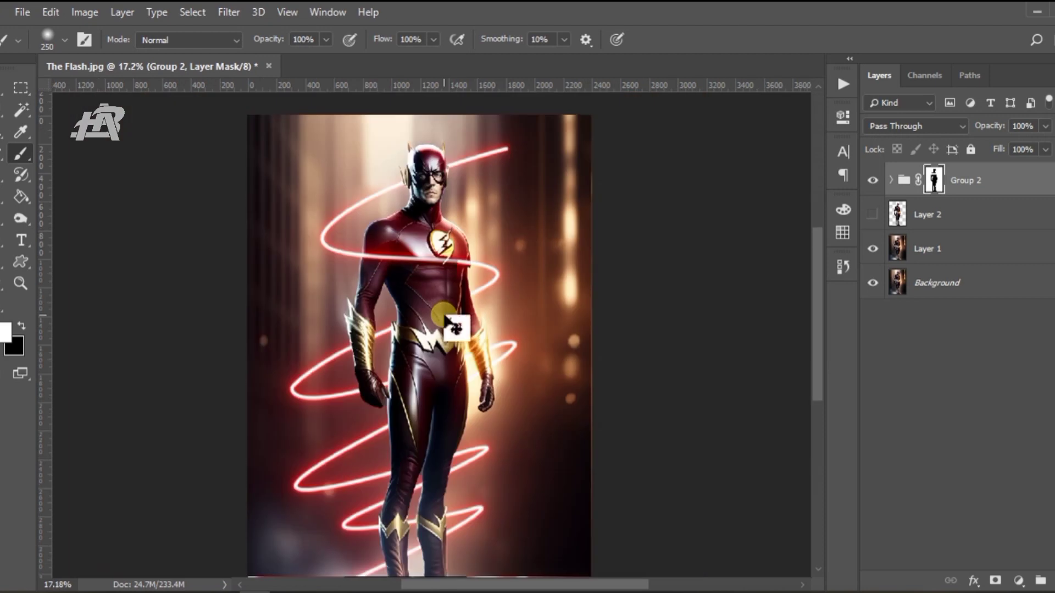
Clear the group mask and scale the glow spiral to about 116%, repositioning it.
{"action": "key", "text": "alt+BackSpace"}
{"action": "key", "text": "v"}
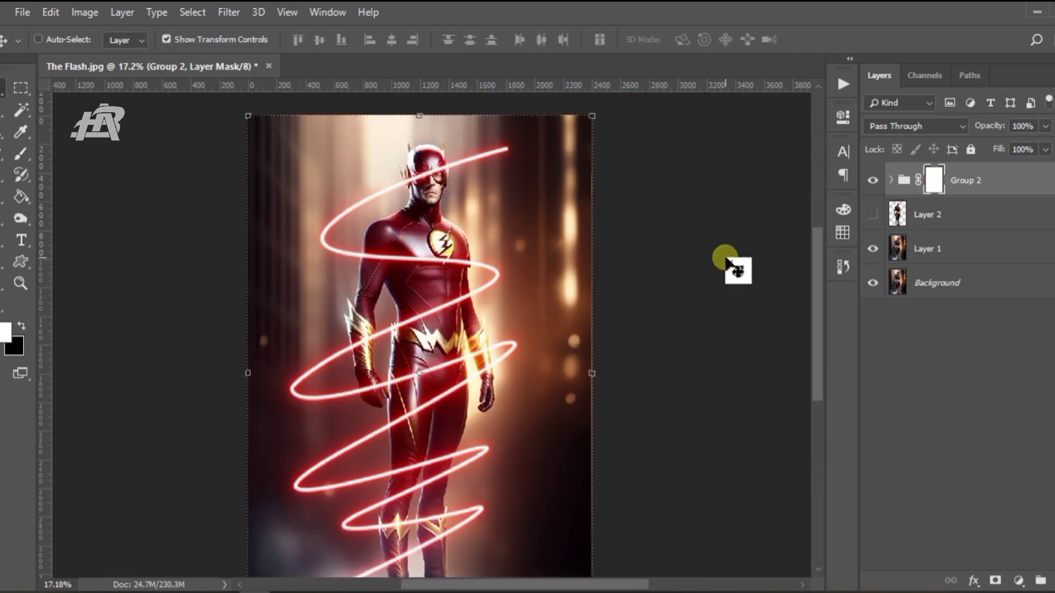
{"action": "key", "text": "ctrl+0"}
{"action": "left_click_drag", "start_coordinate": [575, 556], "coordinate": [608, 576]}
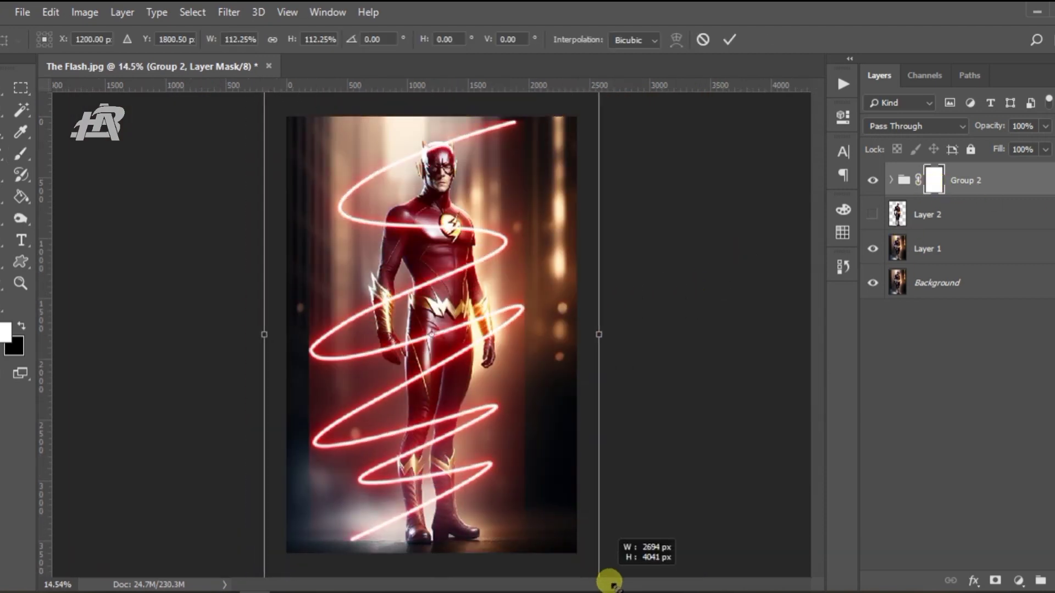
{"action": "left_click_drag", "start_coordinate": [471, 443], "coordinate": [511, 383]}
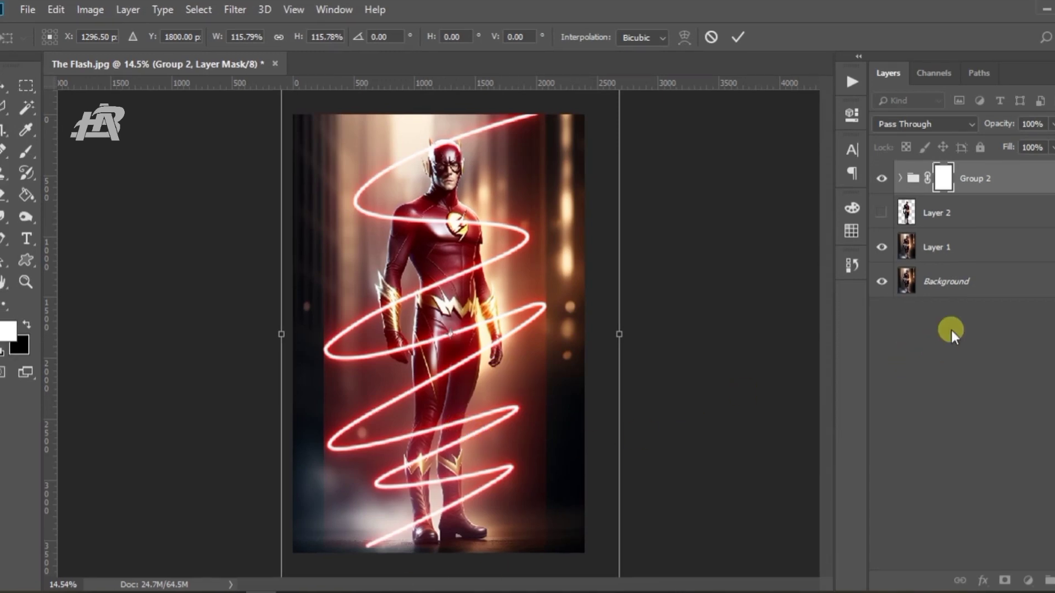
{"action": "key", "text": "Return"}
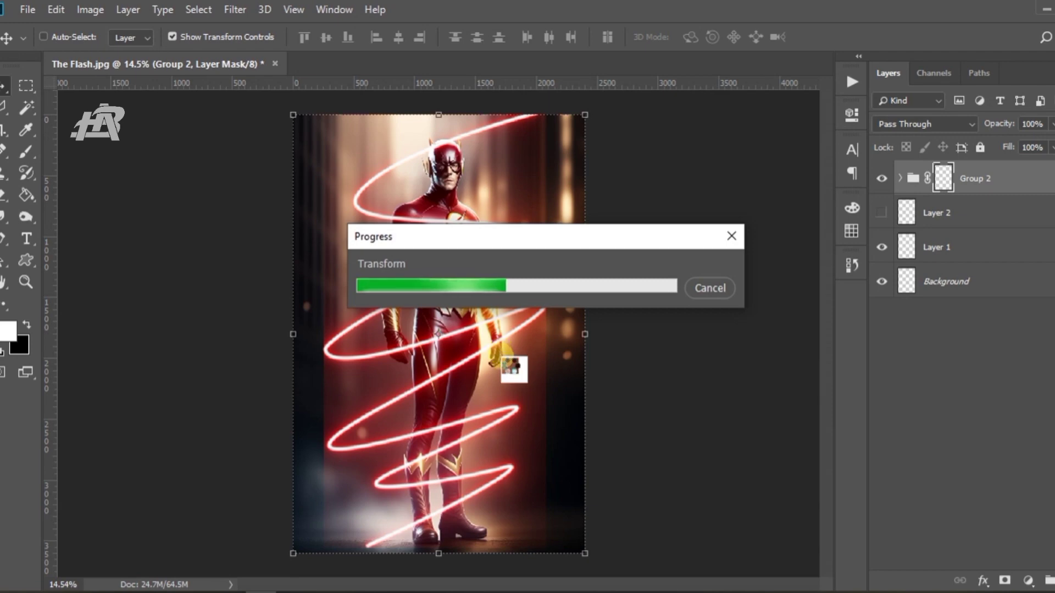
{"action": "left_click_drag", "start_coordinate": [390, 315], "coordinate": [400, 316]}
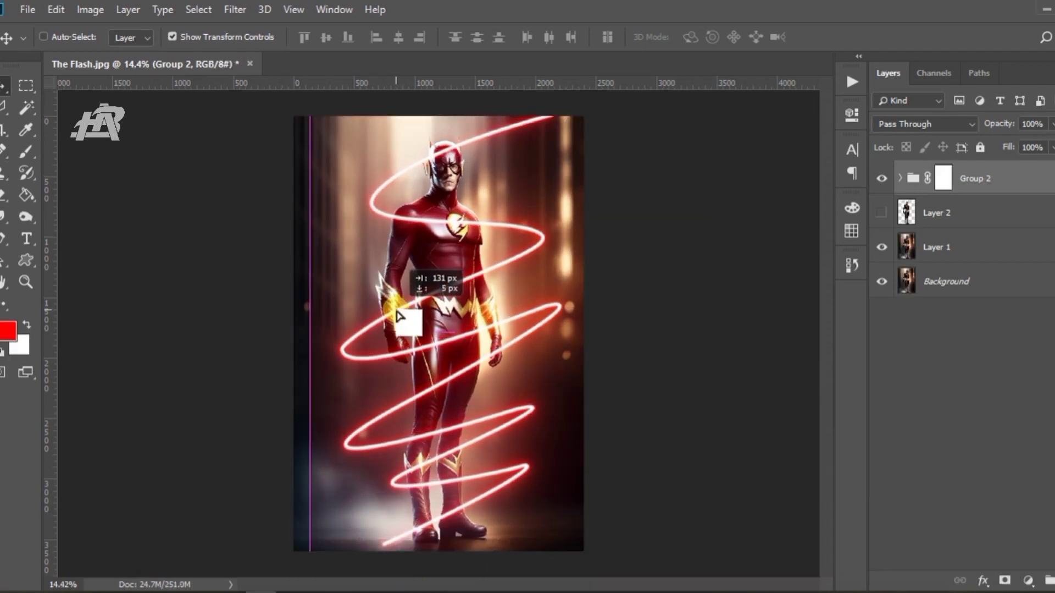
{"action": "key", "text": "ctrl+z"}
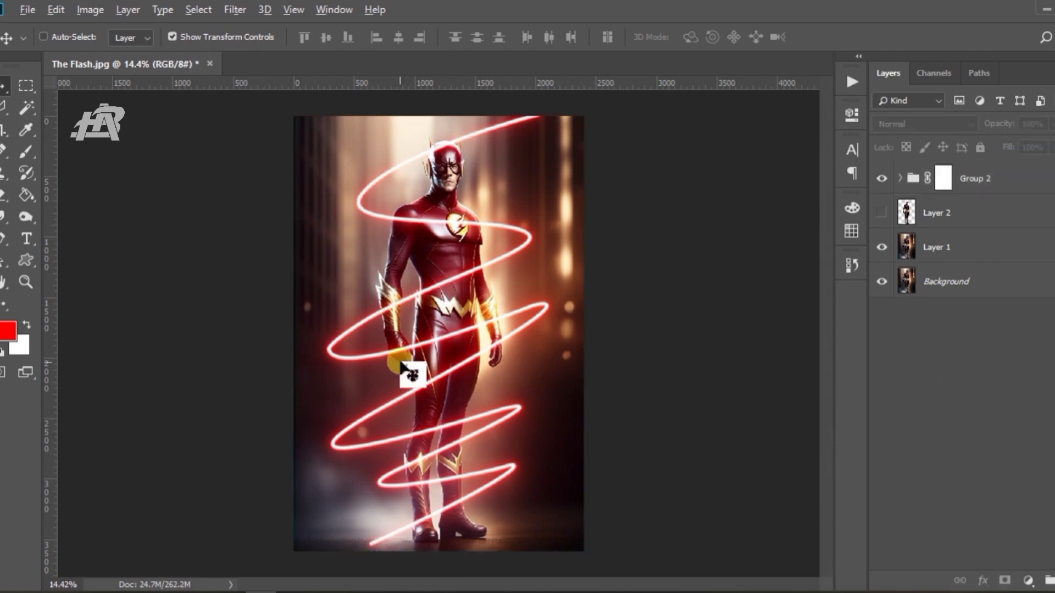
Stretch the glow group to 105% height and refill its mask black over the figure.
{"action": "left_click", "coordinate": [943, 177]}
{"action": "left_click", "coordinate": [443, 117]}
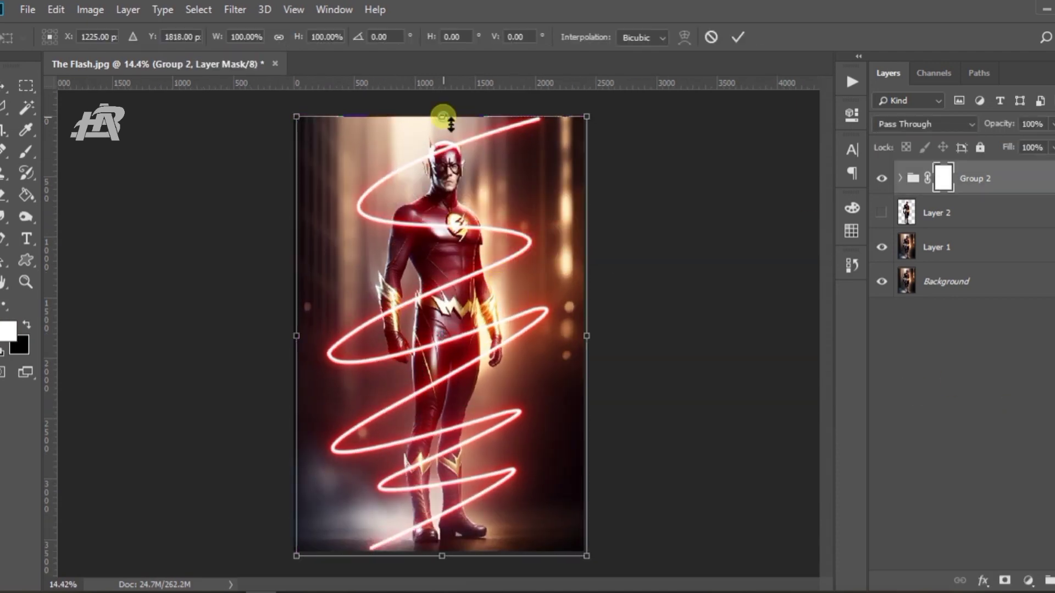
{"action": "left_click_drag", "start_coordinate": [443, 110], "coordinate": [443, 108]}
{"action": "left_click_drag", "start_coordinate": [442, 562], "coordinate": [442, 569]}
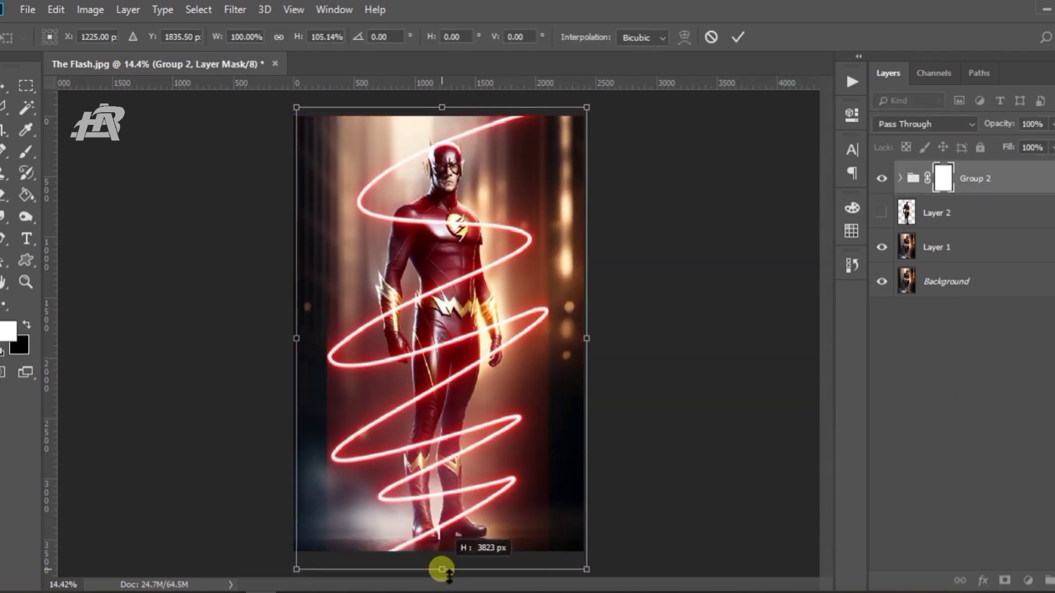
{"action": "left_click", "coordinate": [738, 36]}
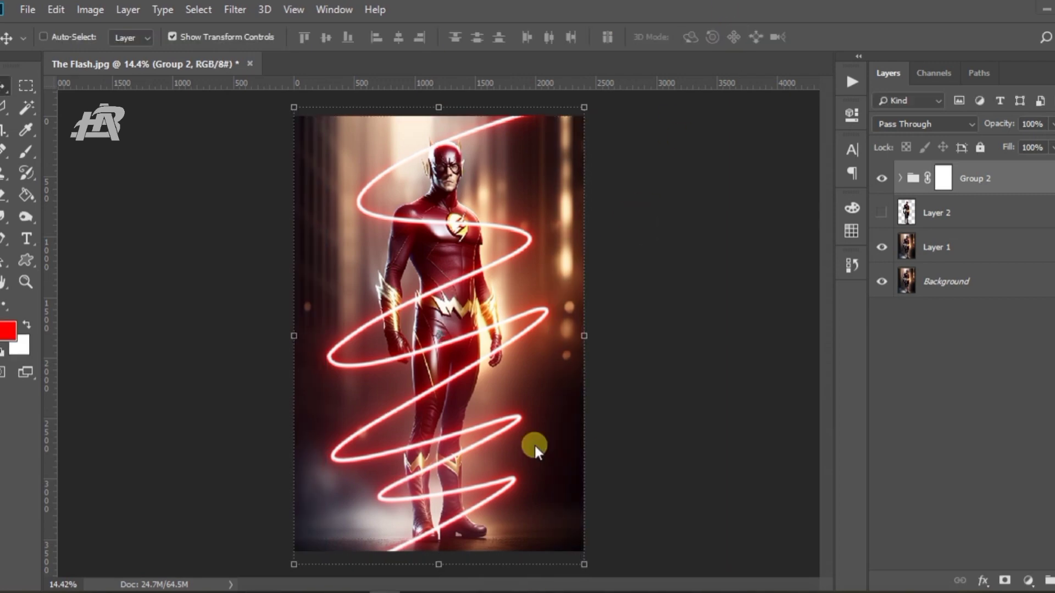
{"action": "key", "text": "ctrl+0"}
{"action": "key", "text": "ctrl+BackSpace"}
{"action": "key", "text": "ctrl+d"}
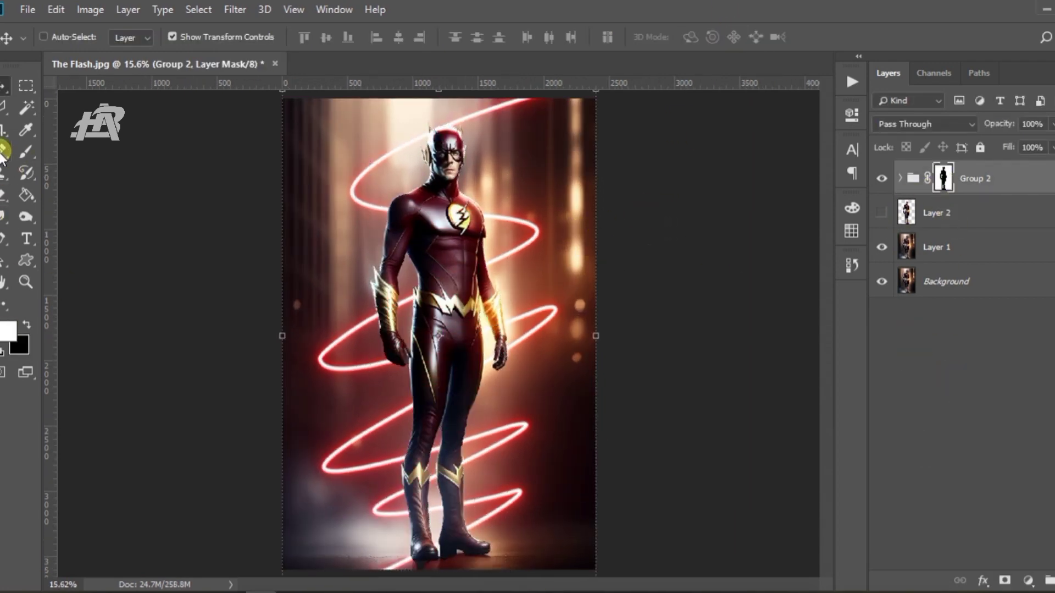
Get ready to paint on Group 2's mask, switching the brush colour to black.
{"action": "left_click", "coordinate": [26, 151]}
{"action": "scroll", "coordinate": [353, 287], "scroll_direction": "up", "scroll_amount": 3}
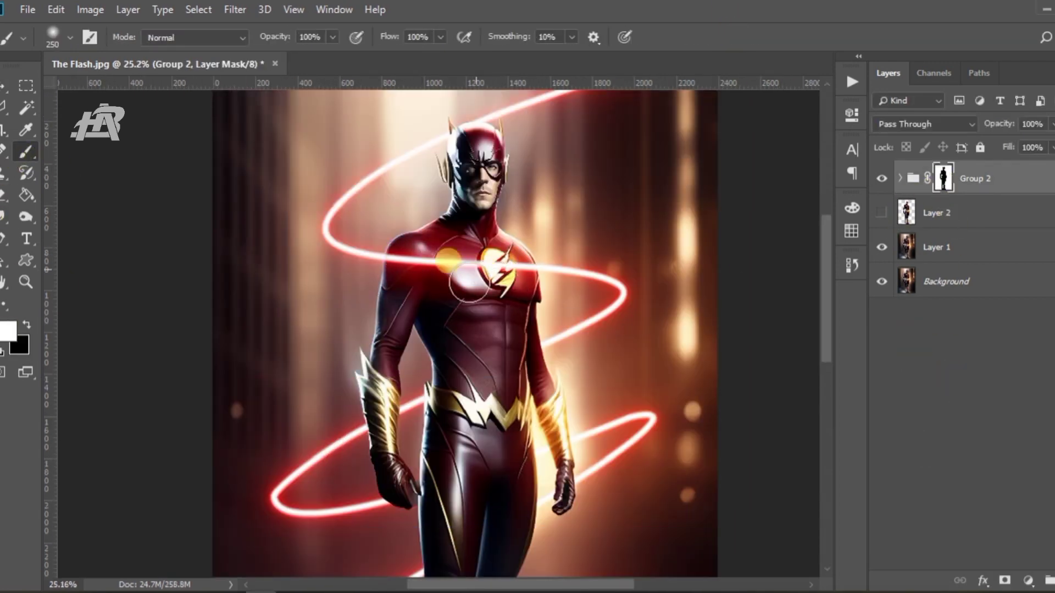
{"action": "scroll", "coordinate": [503, 208], "scroll_direction": "down", "scroll_amount": 3}
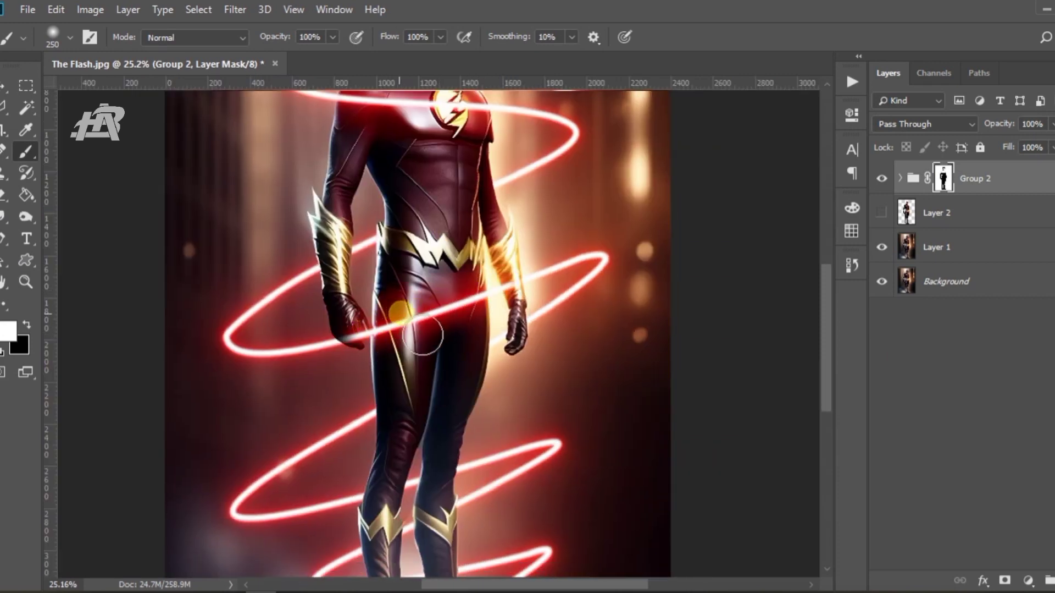
{"action": "scroll", "coordinate": [429, 318], "scroll_direction": "down", "scroll_amount": 3}
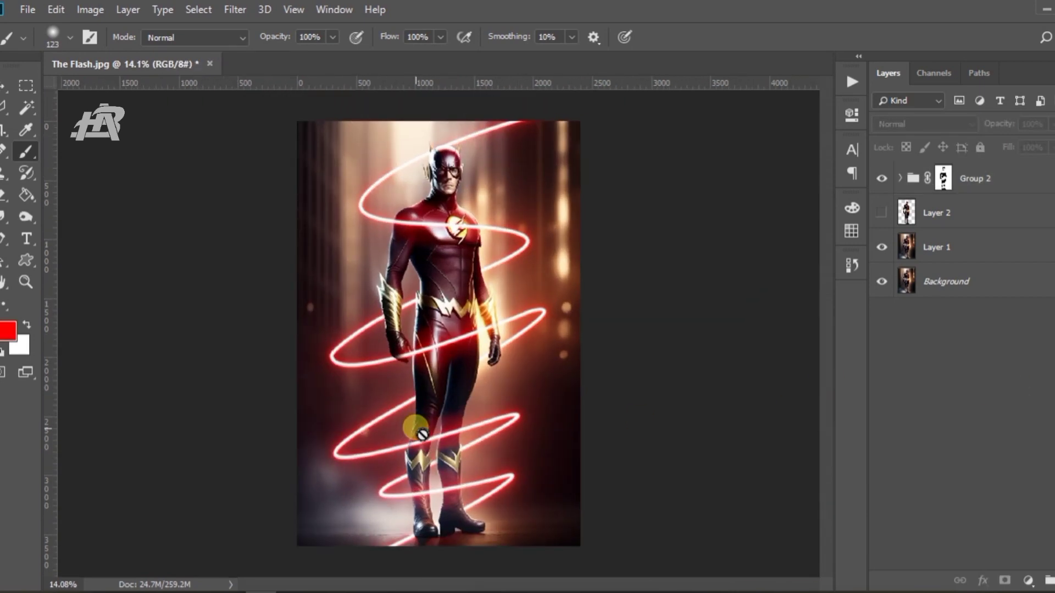
{"action": "scroll", "coordinate": [412, 423], "scroll_direction": "up", "scroll_amount": 3}
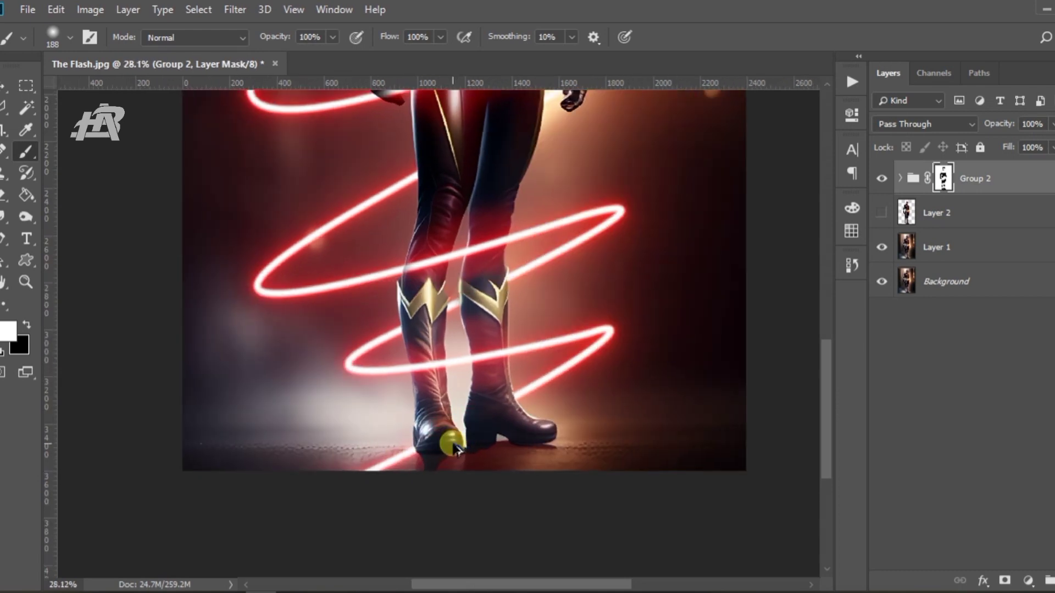
{"action": "scroll", "coordinate": [418, 448], "scroll_direction": "up", "scroll_amount": 4}
{"action": "key", "text": "x"}
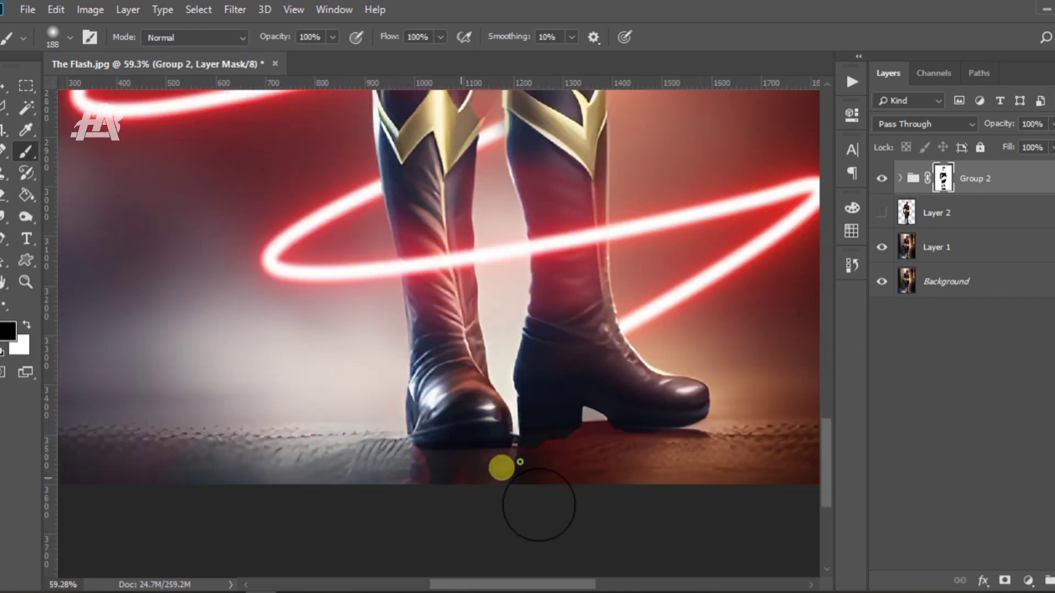
{"action": "scroll", "coordinate": [653, 456], "scroll_direction": "up", "scroll_amount": 2}
{"action": "scroll", "coordinate": [484, 366], "scroll_direction": "up", "scroll_amount": 5}
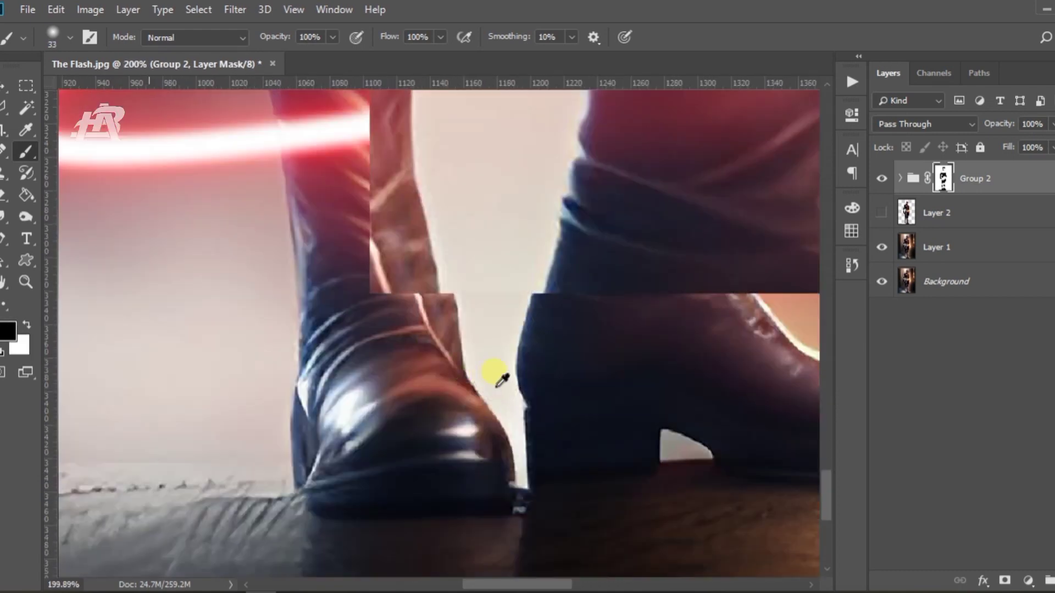
{"action": "scroll", "coordinate": [503, 388], "scroll_direction": "up", "scroll_amount": 2}
Return to Group 2's mask and paint white to reveal the trail glow beside the boot.
{"action": "left_click", "coordinate": [920, 221]}
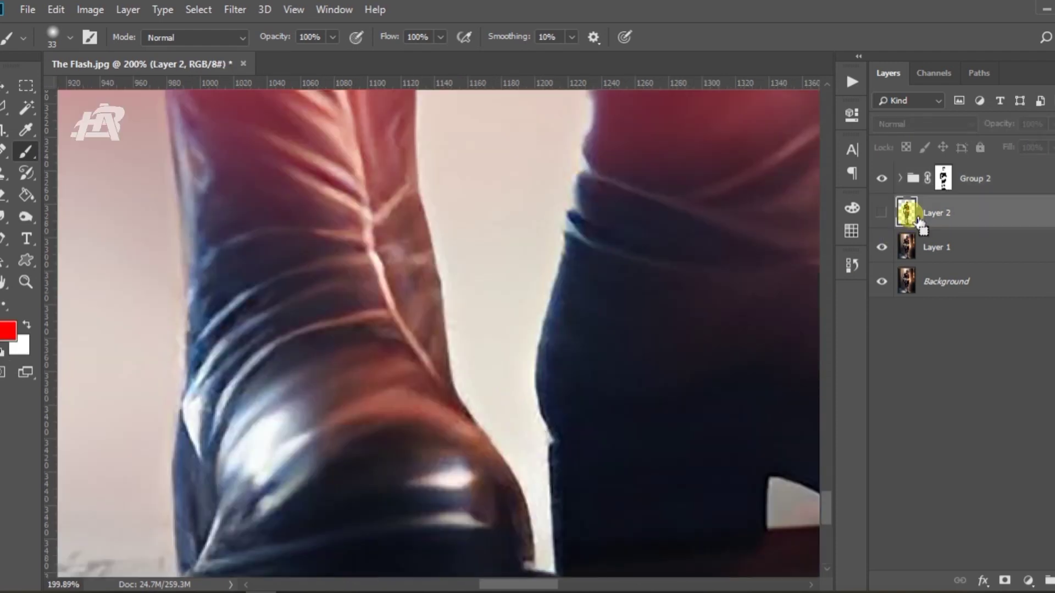
{"action": "key", "text": "w"}
{"action": "left_click", "coordinate": [950, 183]}
{"action": "key", "text": "b"}
{"action": "key", "text": "d"}
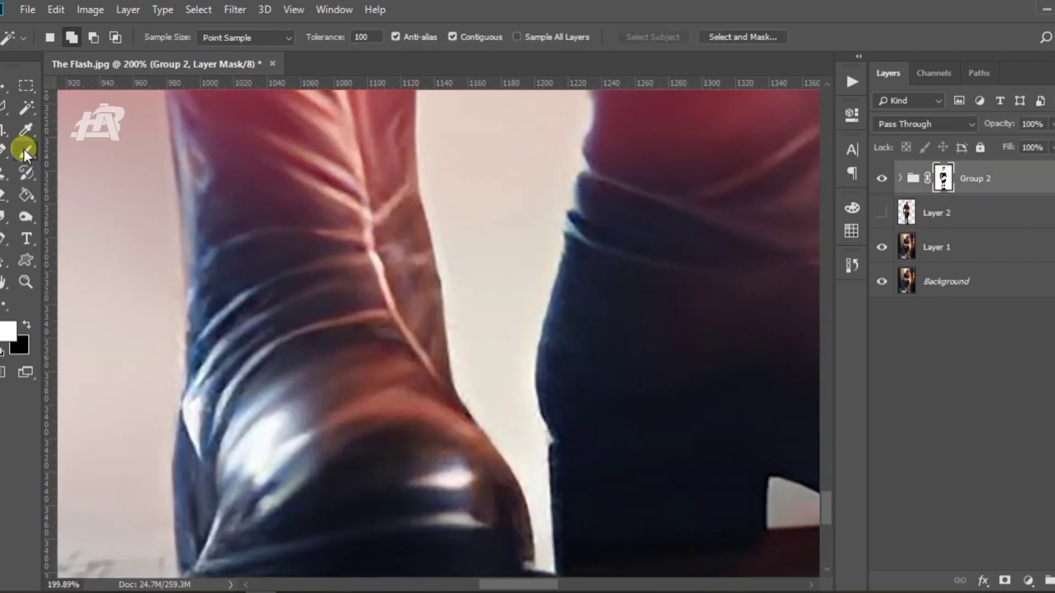
{"action": "left_click_drag", "start_coordinate": [517, 390], "coordinate": [554, 472]}
Swap back to black, undo a stray edit, and inspect the legs and boots.
{"action": "scroll", "coordinate": [508, 296], "scroll_direction": "down", "scroll_amount": 3}
{"action": "scroll", "coordinate": [514, 346], "scroll_direction": "down", "scroll_amount": 2}
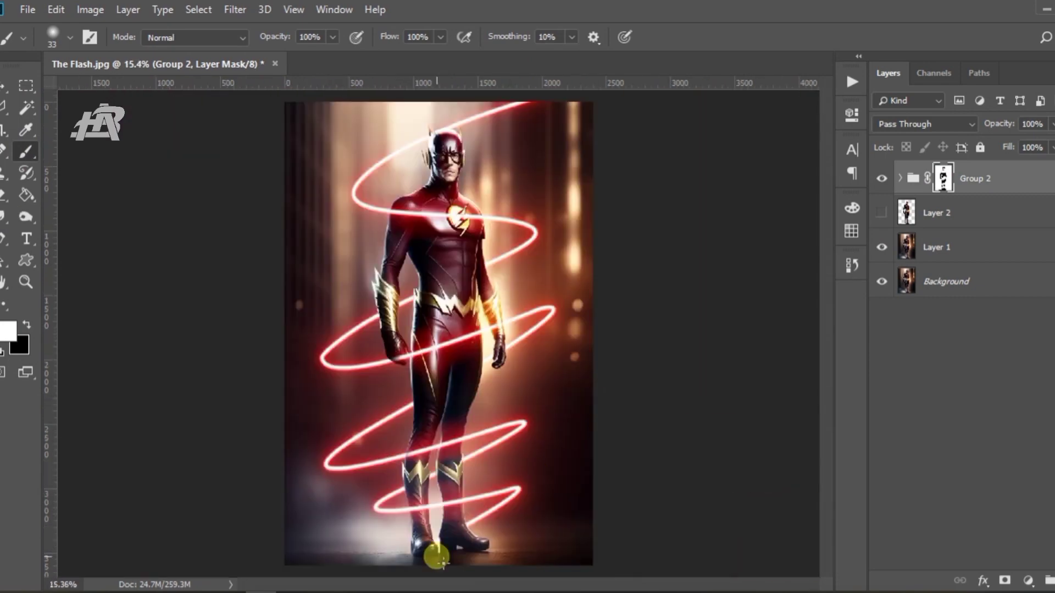
{"action": "scroll", "coordinate": [436, 555], "scroll_direction": "up", "scroll_amount": 3}
{"action": "scroll", "coordinate": [471, 544], "scroll_direction": "up", "scroll_amount": 2}
{"action": "key", "text": "x"}
{"action": "scroll", "coordinate": [471, 467], "scroll_direction": "down", "scroll_amount": 6}
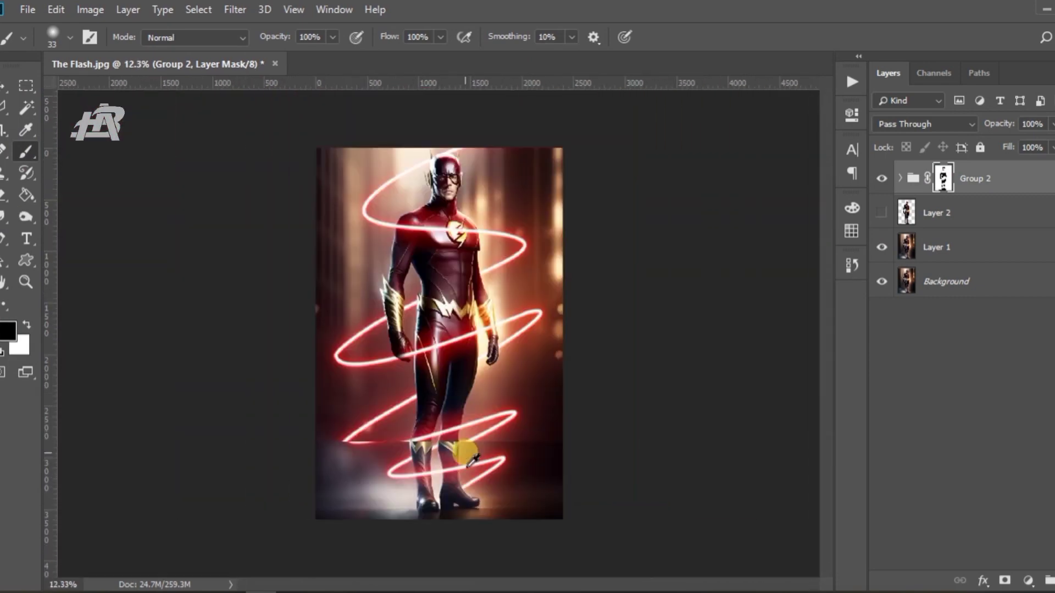
{"action": "left_click", "coordinate": [875, 177]}
{"action": "scroll", "coordinate": [496, 381], "scroll_direction": "up", "scroll_amount": 3}
{"action": "key", "text": "ctrl+z"}
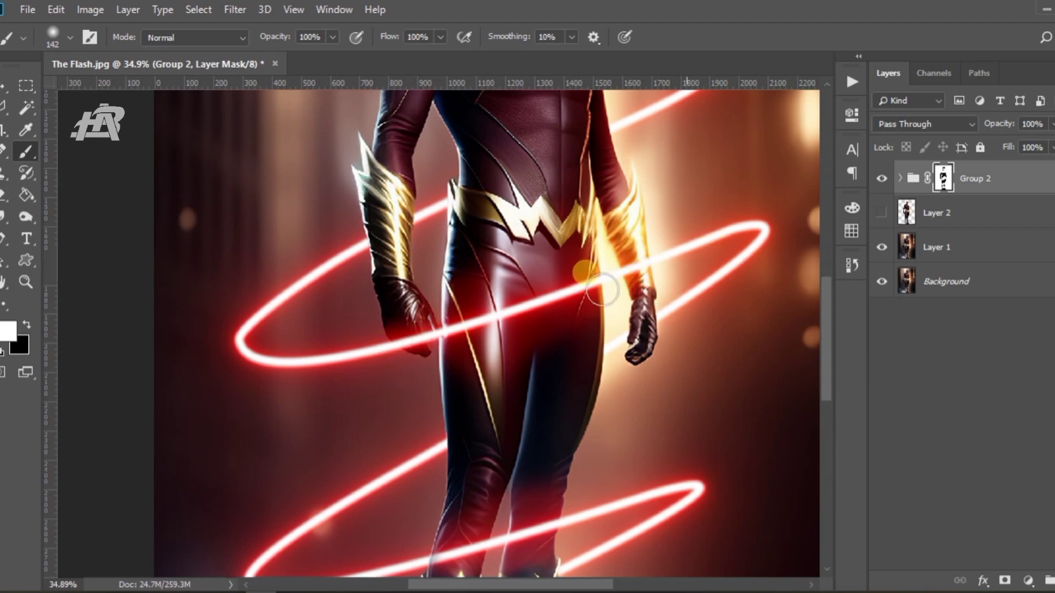
{"action": "mouse_move", "coordinate": [602, 288]}
{"action": "left_mouse_down"}
{"action": "mouse_move", "coordinate": [488, 420]}
{"action": "mouse_move", "coordinate": [518, 521]}
{"action": "left_mouse_up"}
{"action": "left_click_drag", "start_coordinate": [481, 529], "coordinate": [478, 455]}
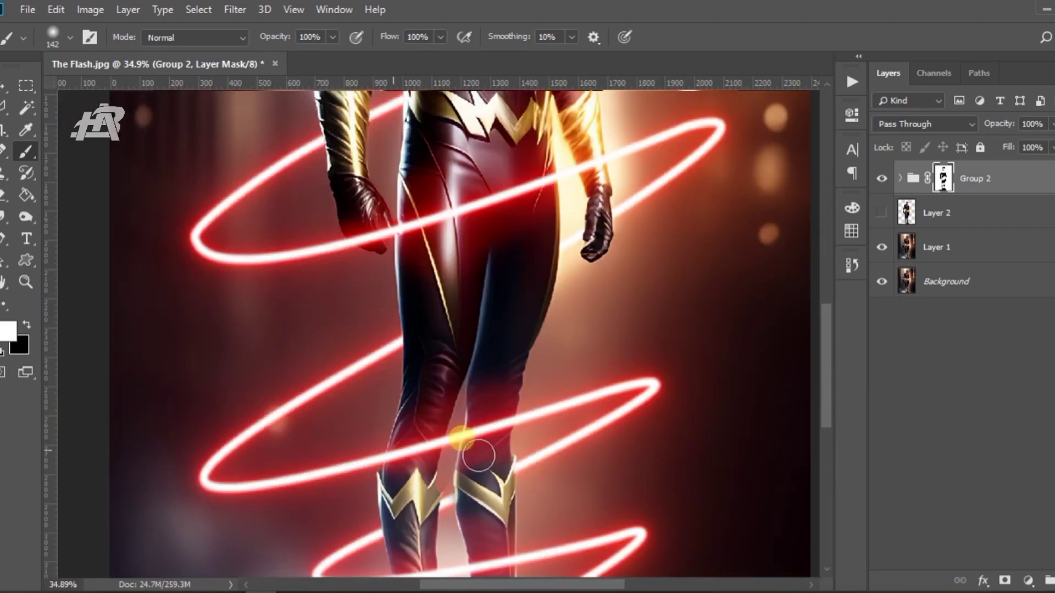
{"action": "scroll", "coordinate": [516, 359], "scroll_direction": "down", "scroll_amount": 3}
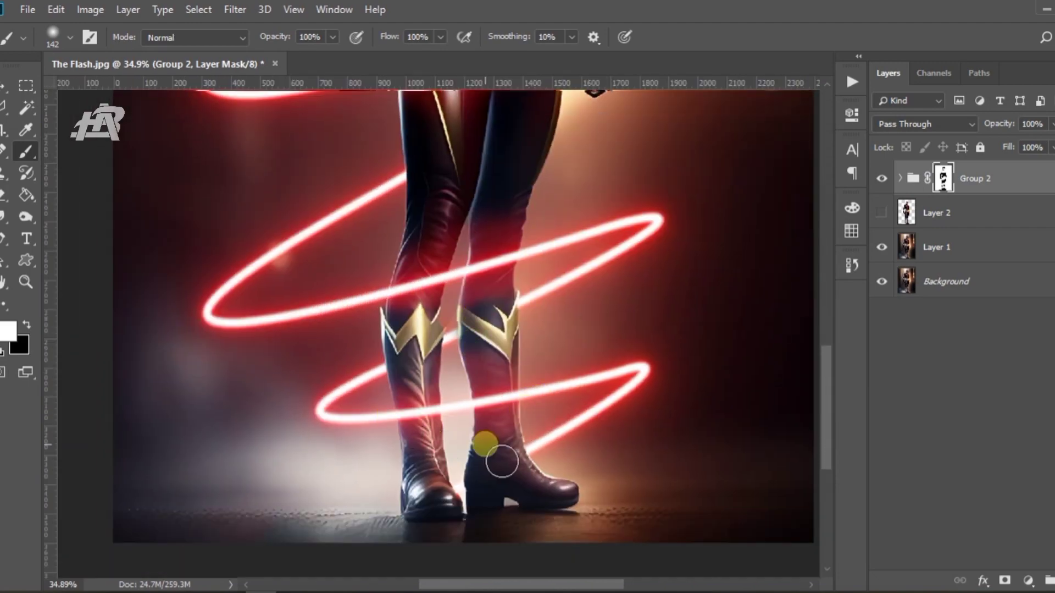
{"action": "scroll", "coordinate": [492, 428], "scroll_direction": "down", "scroll_amount": 5}
{"action": "scroll", "coordinate": [455, 228], "scroll_direction": "up", "scroll_amount": 1}
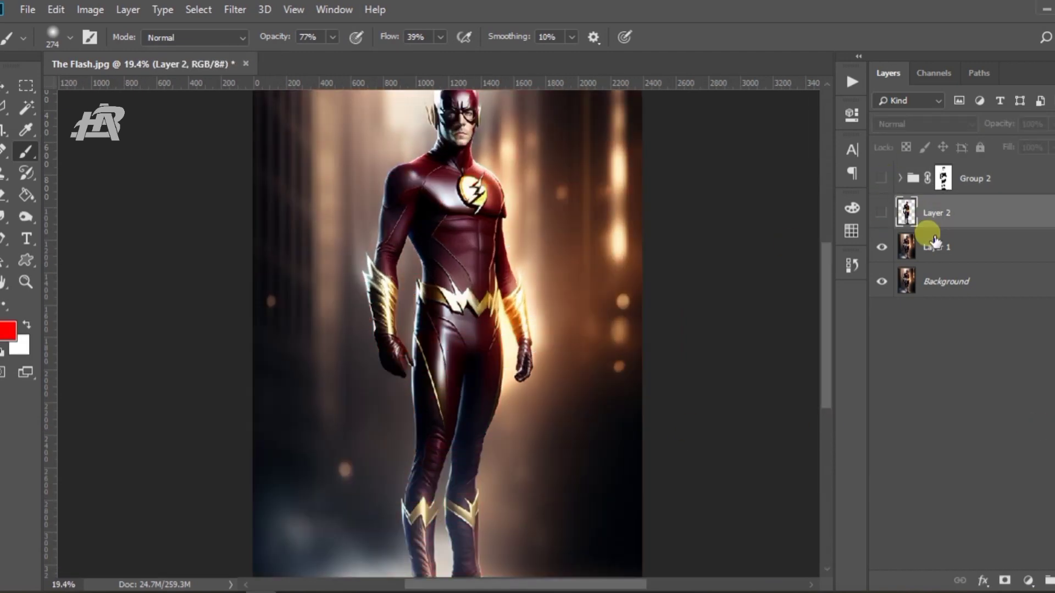
On Layer 1, Magic Wand-select the yellow chest emblem and its white highlights.
{"action": "left_click", "coordinate": [935, 246]}
{"action": "scroll", "coordinate": [469, 209], "scroll_direction": "up", "scroll_amount": 2}
{"action": "scroll", "coordinate": [436, 323], "scroll_direction": "up", "scroll_amount": 3}
{"action": "scroll", "coordinate": [459, 337], "scroll_direction": "up", "scroll_amount": 2}
{"action": "key", "text": "w"}
{"action": "left_click", "coordinate": [251, 319]}
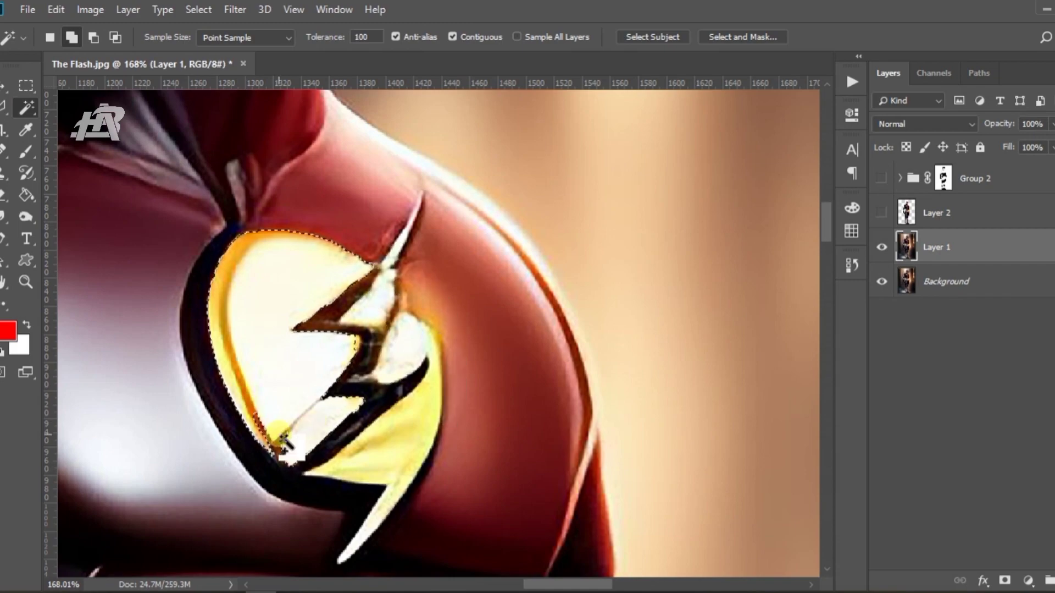
{"action": "left_click", "coordinate": [379, 307]}
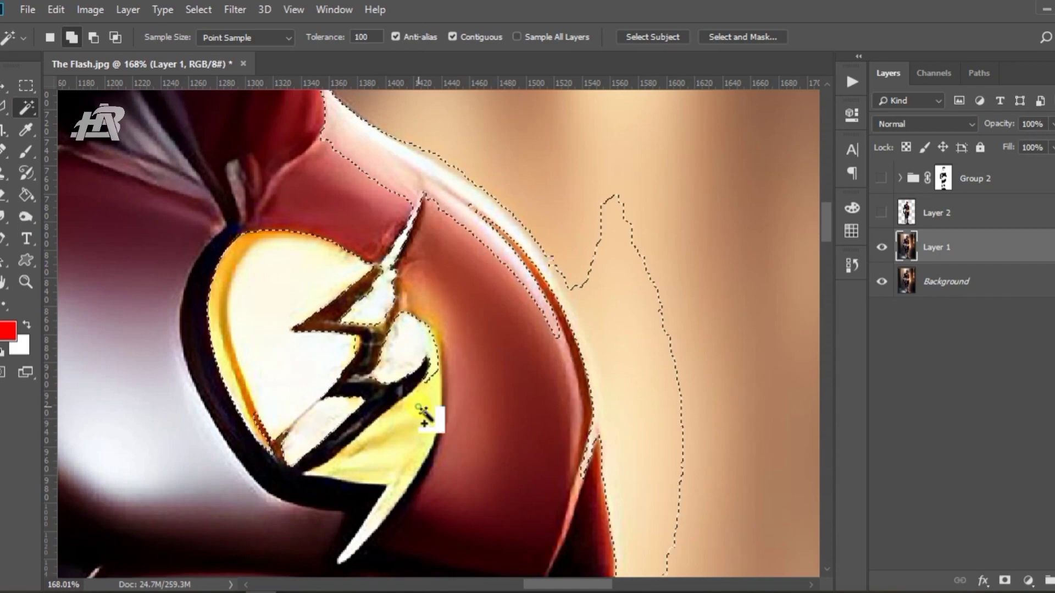
{"action": "left_click", "coordinate": [356, 541]}
Subtract background, shoulder and shoulder rim areas from the emblem selection with the Marquee.
{"action": "scroll", "coordinate": [385, 456], "scroll_direction": "down", "scroll_amount": 3}
{"action": "key", "text": "l"}
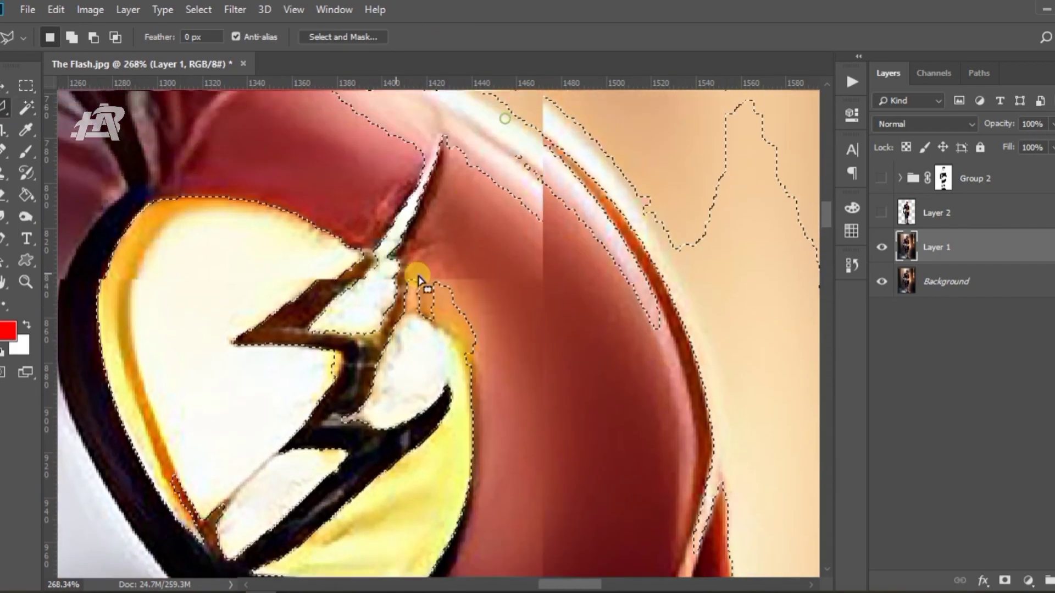
{"action": "scroll", "coordinate": [424, 283], "scroll_direction": "down", "scroll_amount": 2}
{"action": "left_click", "coordinate": [428, 270]}
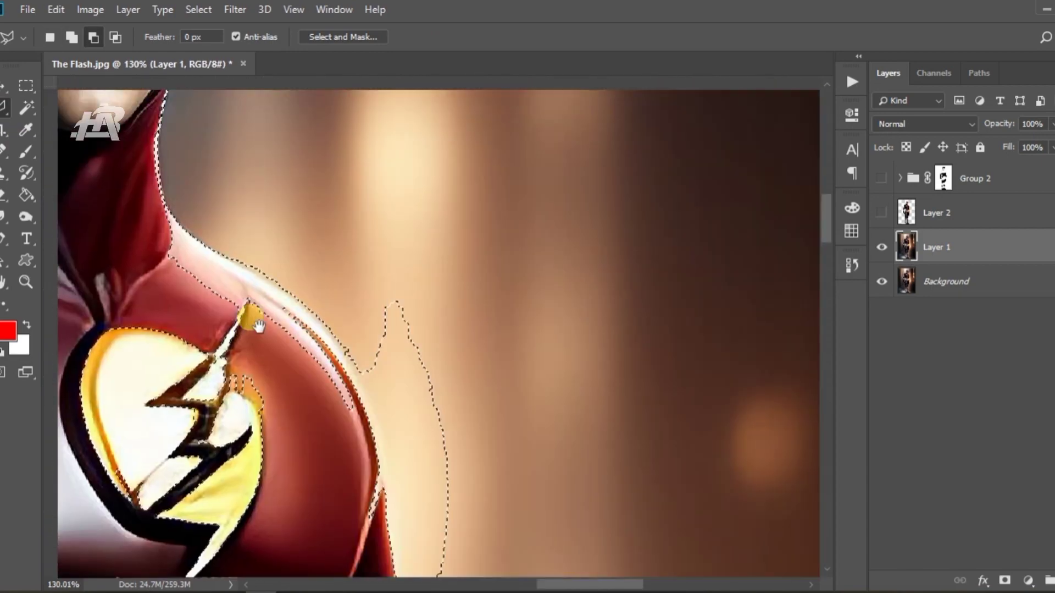
{"action": "scroll", "coordinate": [247, 306], "scroll_direction": "down", "scroll_amount": 3}
{"action": "key", "text": "m"}
{"action": "left_click_drag", "start_coordinate": [134, 139], "coordinate": [220, 238]}
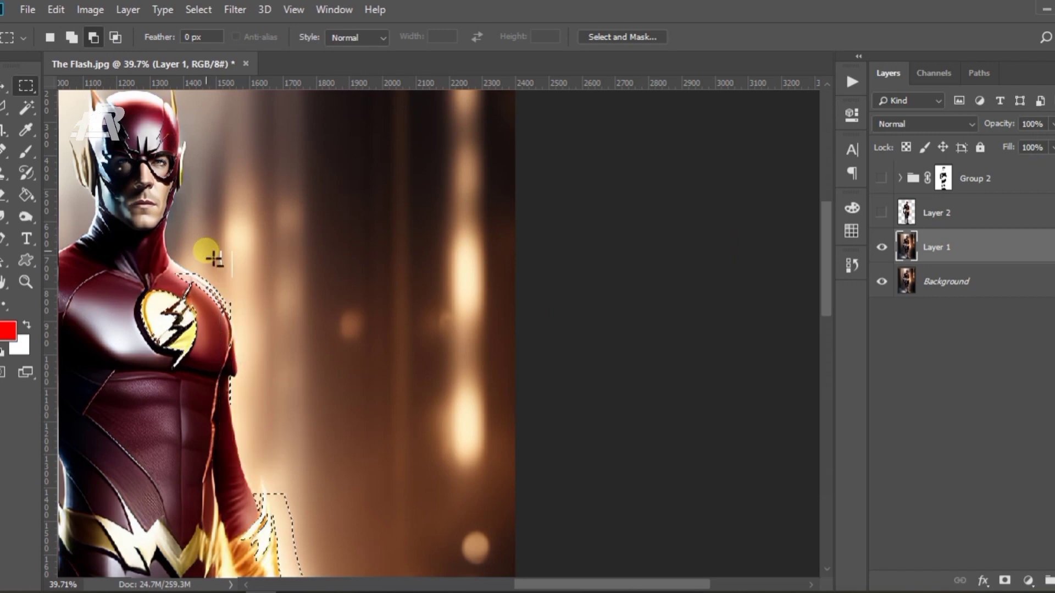
{"action": "left_click_drag", "start_coordinate": [206, 258], "coordinate": [302, 496]}
{"action": "scroll", "coordinate": [229, 404], "scroll_direction": "down", "scroll_amount": 2}
{"action": "scroll", "coordinate": [483, 219], "scroll_direction": "down", "scroll_amount": 3}
{"action": "scroll", "coordinate": [483, 219], "scroll_direction": "up", "scroll_amount": 10}
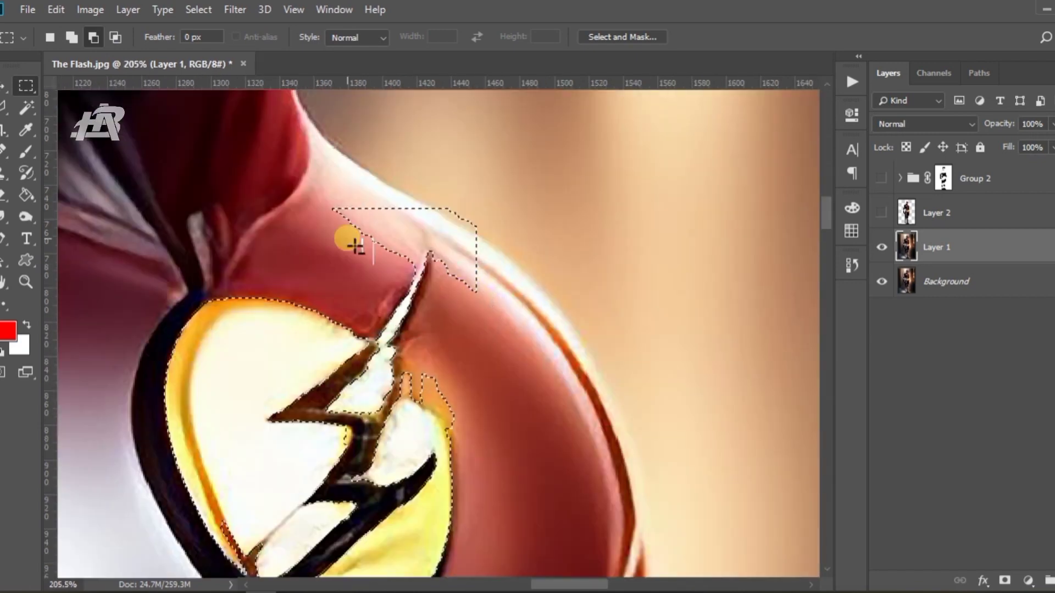
{"action": "left_click_drag", "start_coordinate": [350, 154], "coordinate": [478, 250]}
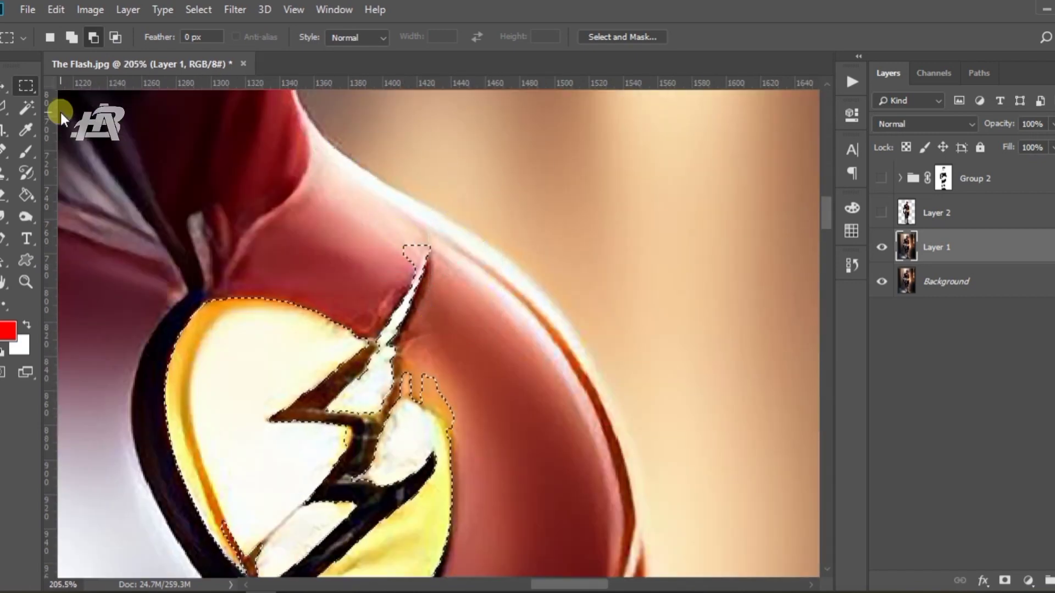
Trim the selection around the emblem's upper tip with the Polygonal Lasso.
{"action": "key", "text": "l"}
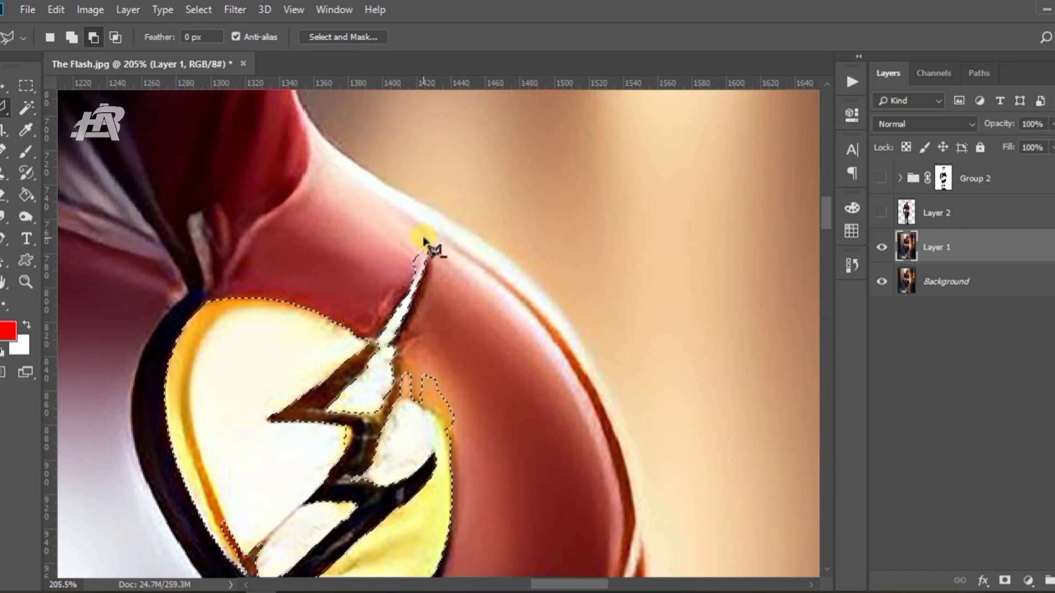
{"action": "scroll", "coordinate": [466, 391], "scroll_direction": "up", "scroll_amount": 3}
{"action": "left_click", "coordinate": [454, 372]}
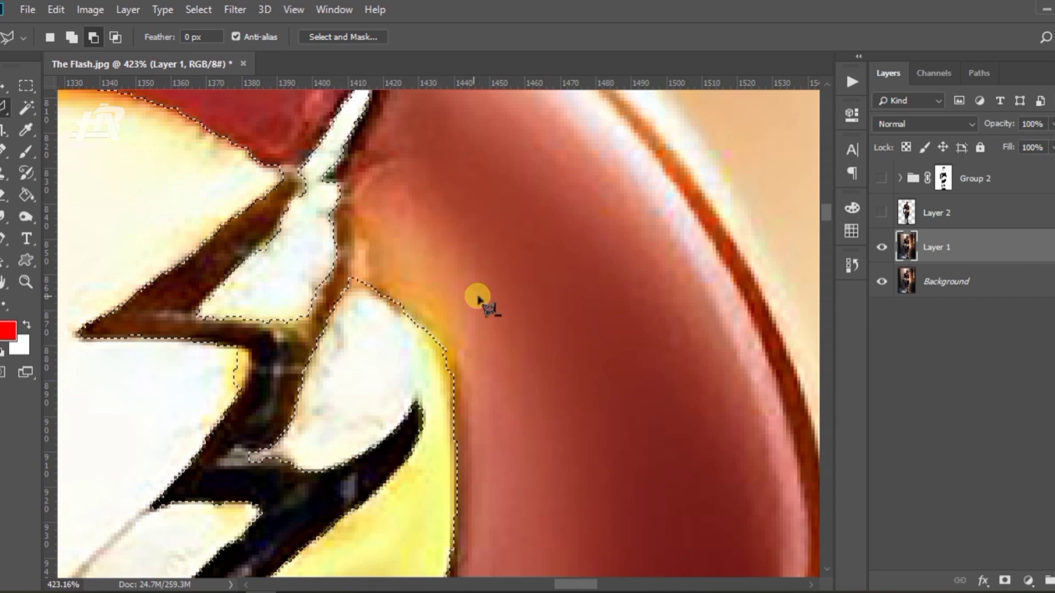
{"action": "scroll", "coordinate": [478, 301], "scroll_direction": "down", "scroll_amount": 5}
{"action": "scroll", "coordinate": [341, 404], "scroll_direction": "up", "scroll_amount": 5}
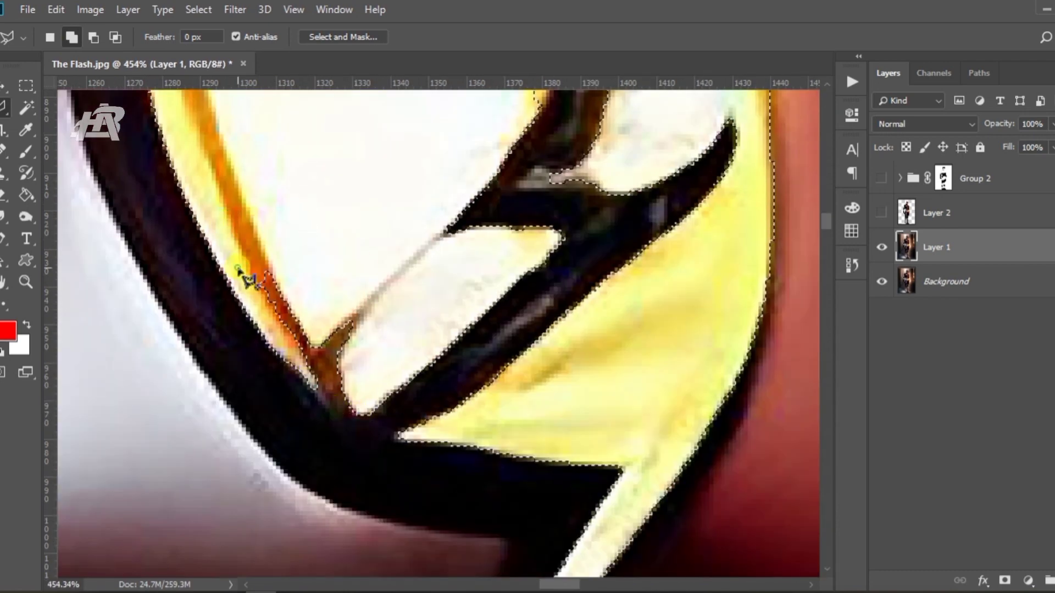
{"action": "left_click", "coordinate": [251, 251]}
{"action": "scroll", "coordinate": [405, 290], "scroll_direction": "down", "scroll_amount": 5}
Copy the emblem to Layer 3 and add a white-filled Layer 4 beneath it.
{"action": "key", "text": "ctrl+j"}
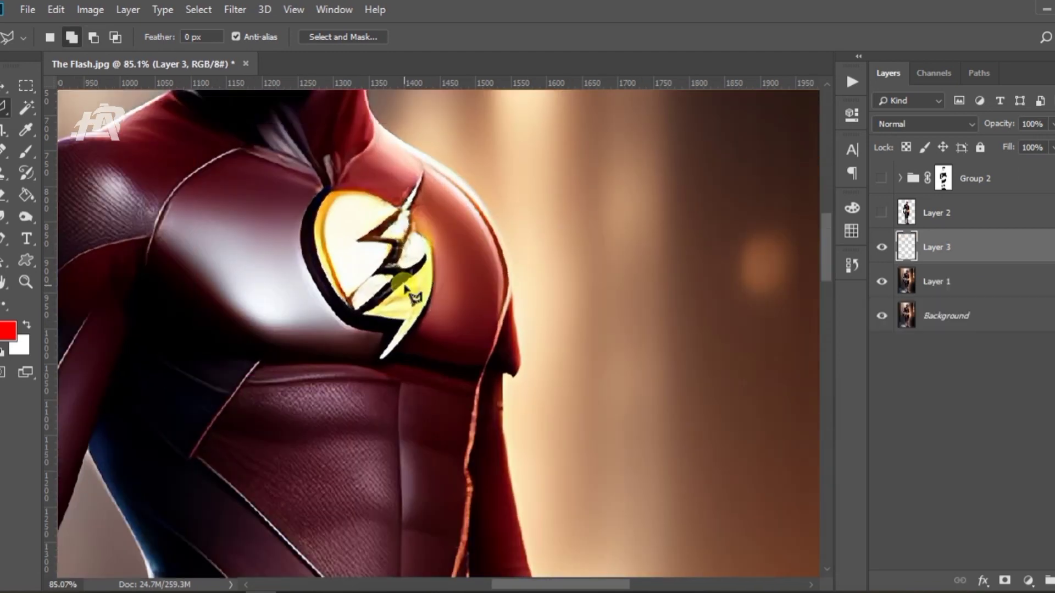
{"action": "left_click", "coordinate": [941, 282]}
{"action": "key", "text": "ctrl+shift+alt+n"}
{"action": "key", "text": "ctrl+BackSpace"}
{"action": "left_click", "coordinate": [937, 247]}
Try Color Dodge, hide Layer 4, return to Normal and convert Layer 3 to a smart object.
{"action": "key", "text": "alt+shift+a"}
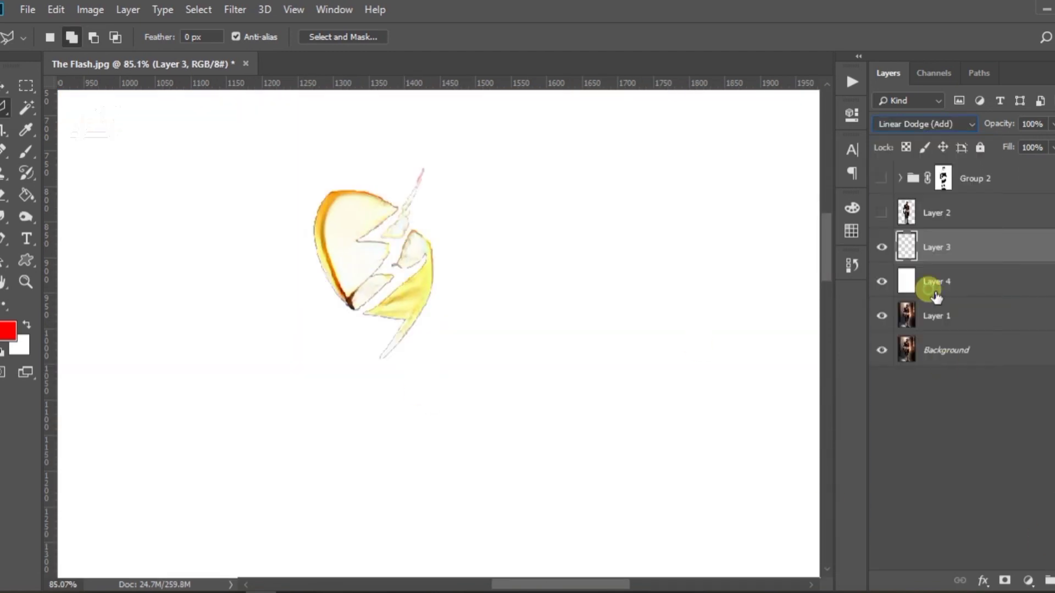
{"action": "left_click", "coordinate": [923, 124]}
{"action": "left_click", "coordinate": [929, 277]}
{"action": "left_click", "coordinate": [883, 282]}
{"action": "left_click", "coordinate": [954, 117]}
{"action": "left_click", "coordinate": [901, 124]}
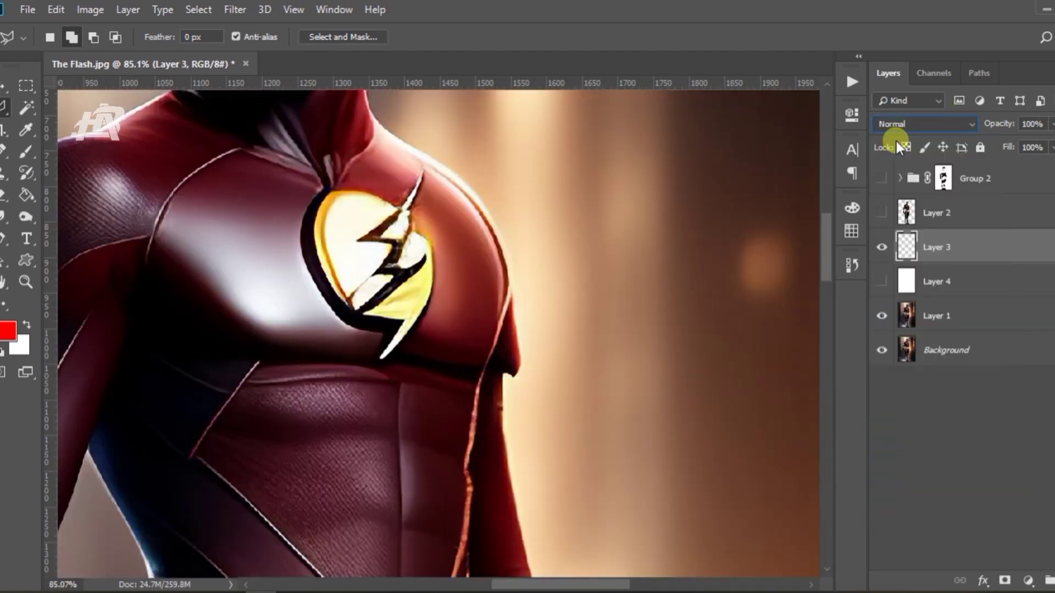
{"action": "right_click", "coordinate": [937, 247]}
{"action": "left_click", "coordinate": [880, 136]}
Test Gaussian-blurred duplicates of the emblem, then delete those copies.
{"action": "key", "text": "ctrl+j"}
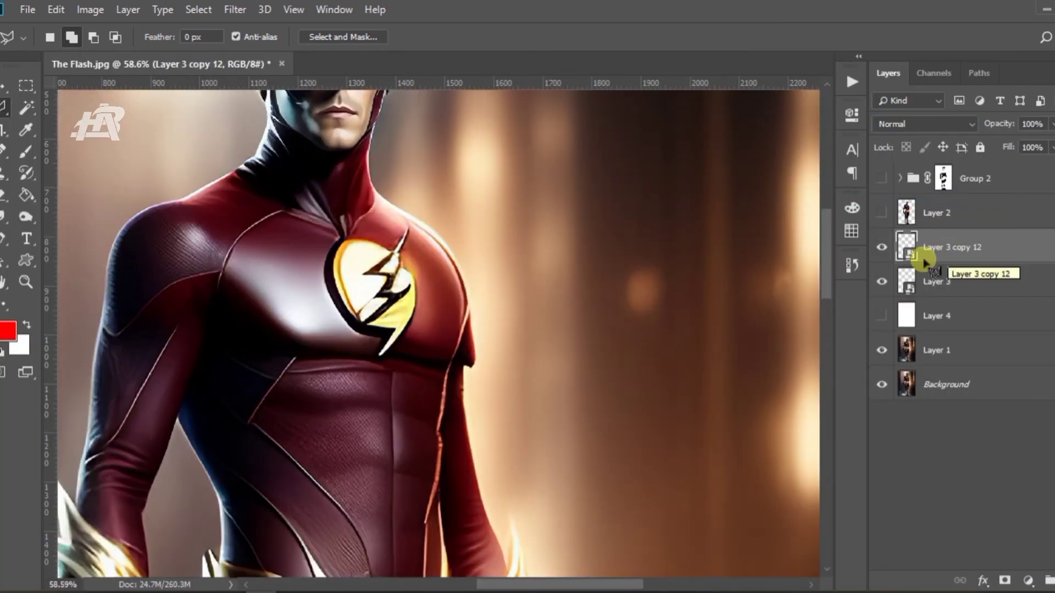
{"action": "left_click", "coordinate": [235, 9]}
{"action": "mouse_move", "coordinate": [356, 209]}
{"action": "left_click", "coordinate": [471, 259]}
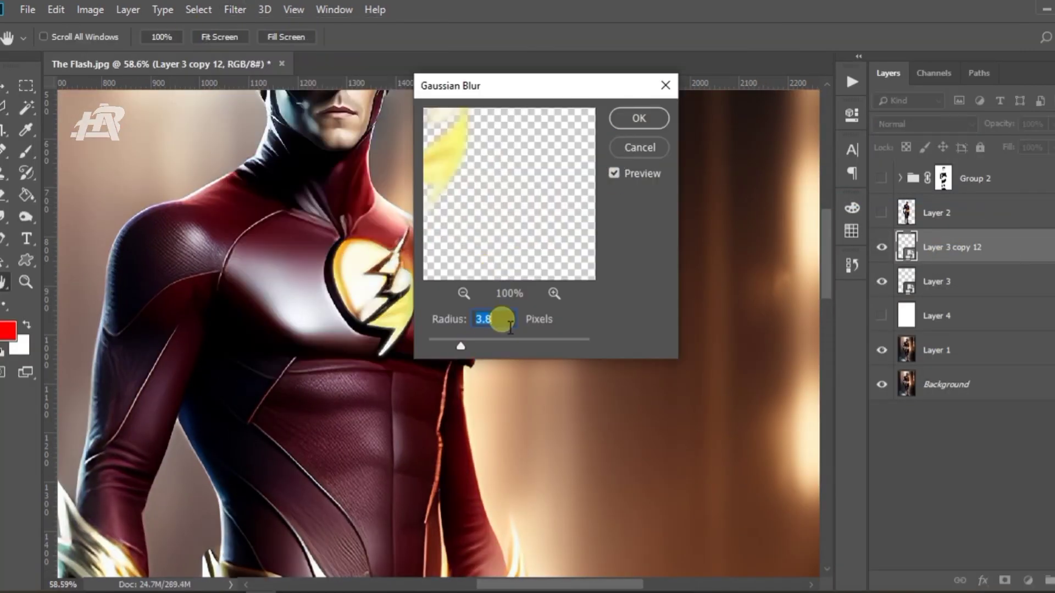
{"action": "left_click", "coordinate": [658, 114]}
{"action": "key", "text": "ctrl+j"}
{"action": "key", "text": "ctrl+alt+f"}
{"action": "key", "text": "Return"}
{"action": "key", "text": "ctrl+j"}
{"action": "key", "text": "ctrl+f"}
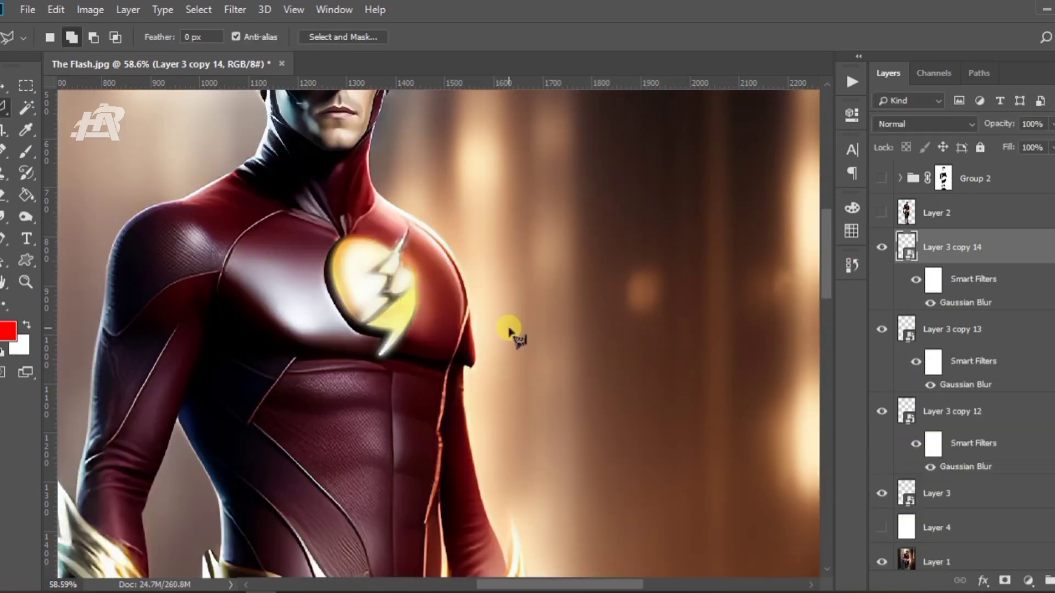
{"action": "key", "text": "Delete"}
{"action": "key", "text": "Delete"}
{"action": "key", "text": "Delete"}
Set the emblem layer to Linear Dodge (Add) and start a stack of blurred duplicates.
{"action": "left_click", "coordinate": [925, 124]}
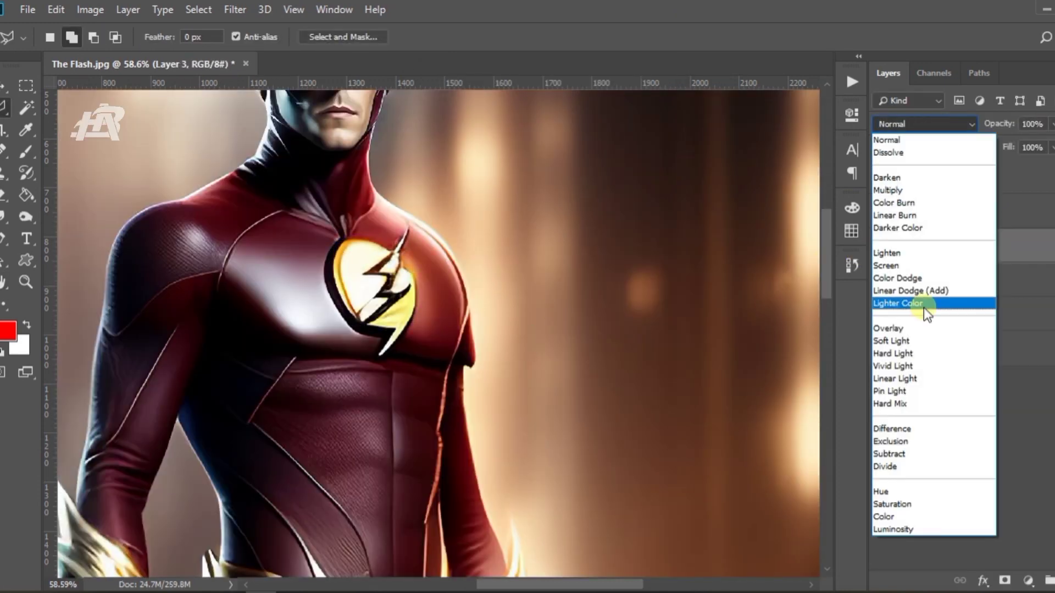
{"action": "left_click", "coordinate": [911, 290]}
{"action": "right_click", "coordinate": [950, 497]}
{"action": "key", "text": "ctrl+j"}
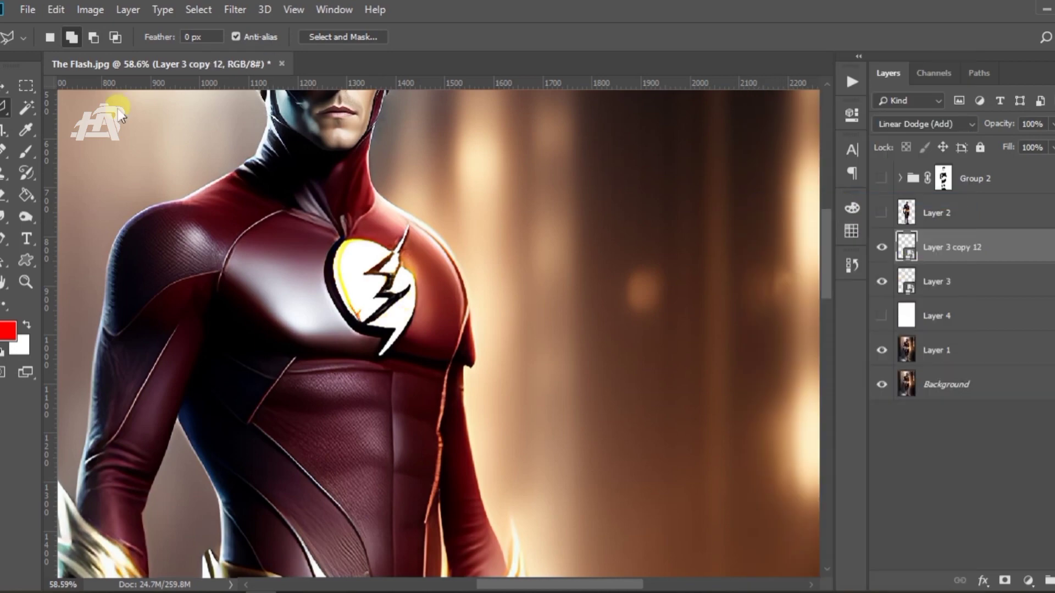
{"action": "left_click", "coordinate": [235, 9]}
{"action": "left_click", "coordinate": [495, 262]}
{"action": "key", "text": "Return"}
{"action": "key", "text": "ctrl+j"}
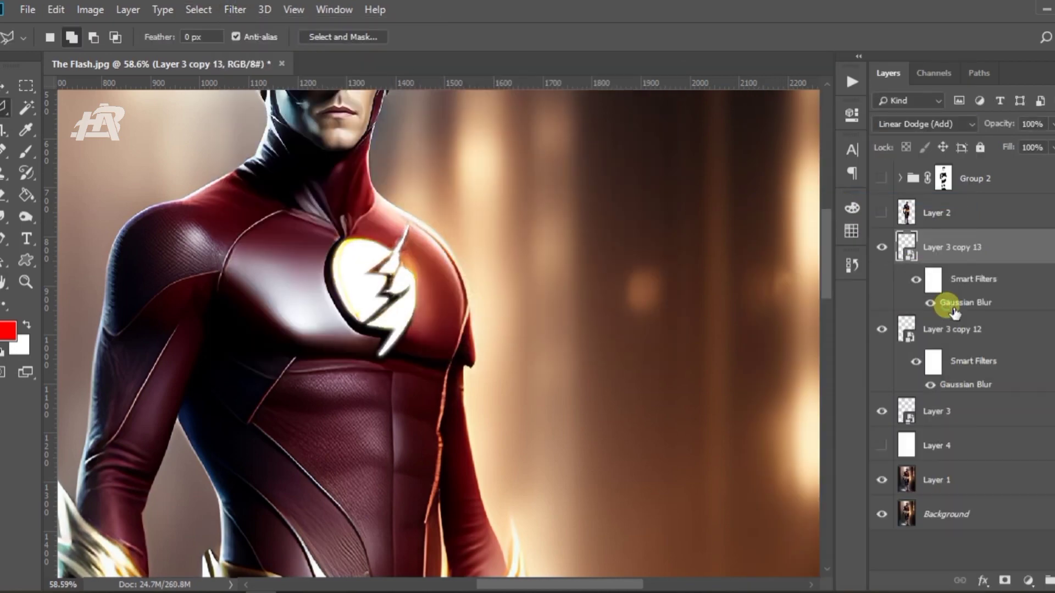
Keep duplicating the glow layer, raising each copy's Gaussian Blur radius.
{"action": "double_click", "coordinate": [953, 310]}
{"action": "key", "text": "Return"}
{"action": "key", "text": "ctrl+j"}
{"action": "double_click", "coordinate": [953, 311]}
{"action": "key", "text": "Return"}
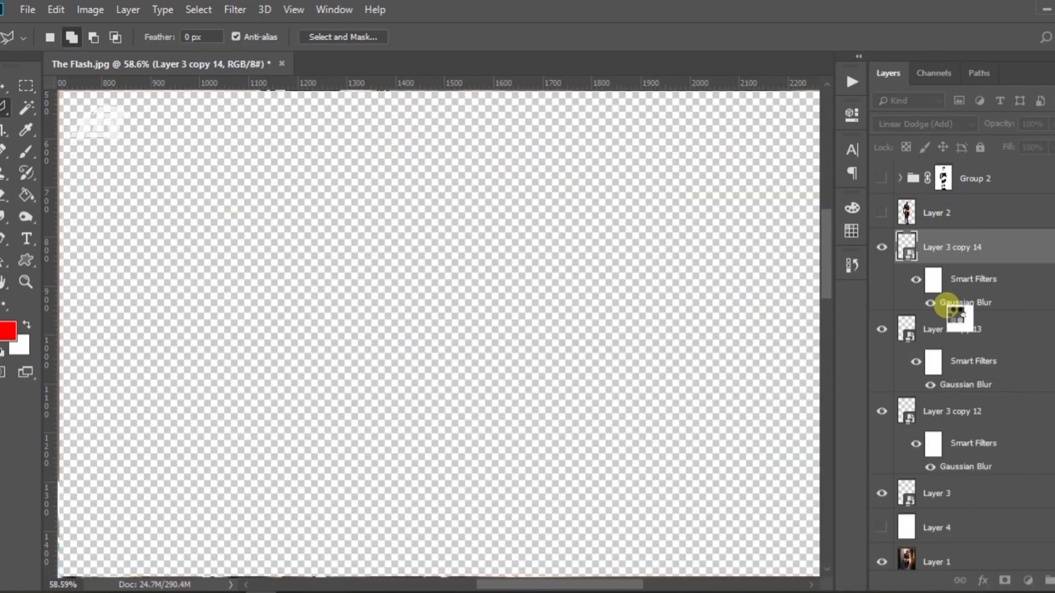
{"action": "key", "text": "ctrl+j"}
{"action": "double_click", "coordinate": [954, 307]}
{"action": "key", "text": "Return"}
{"action": "key", "text": "ctrl+j"}
Blur Layer 3 copy 16 at 64 px and copy 17 at 128 px.
{"action": "double_click", "coordinate": [954, 307]}
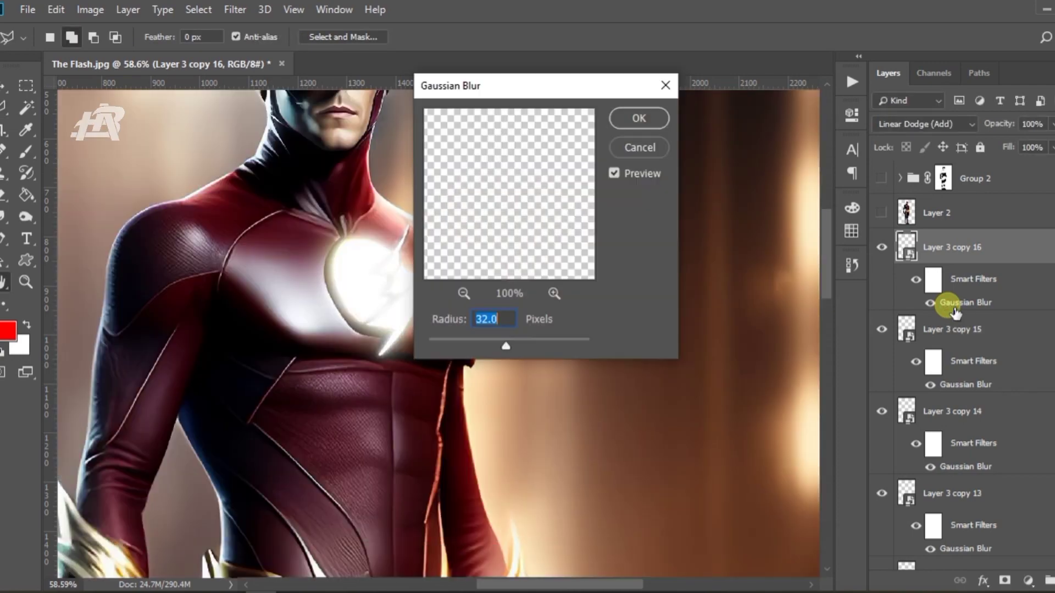
{"action": "type", "text": "64"}
{"action": "key", "text": "Return"}
{"action": "key", "text": "ctrl+j"}
{"action": "double_click", "coordinate": [955, 308]}
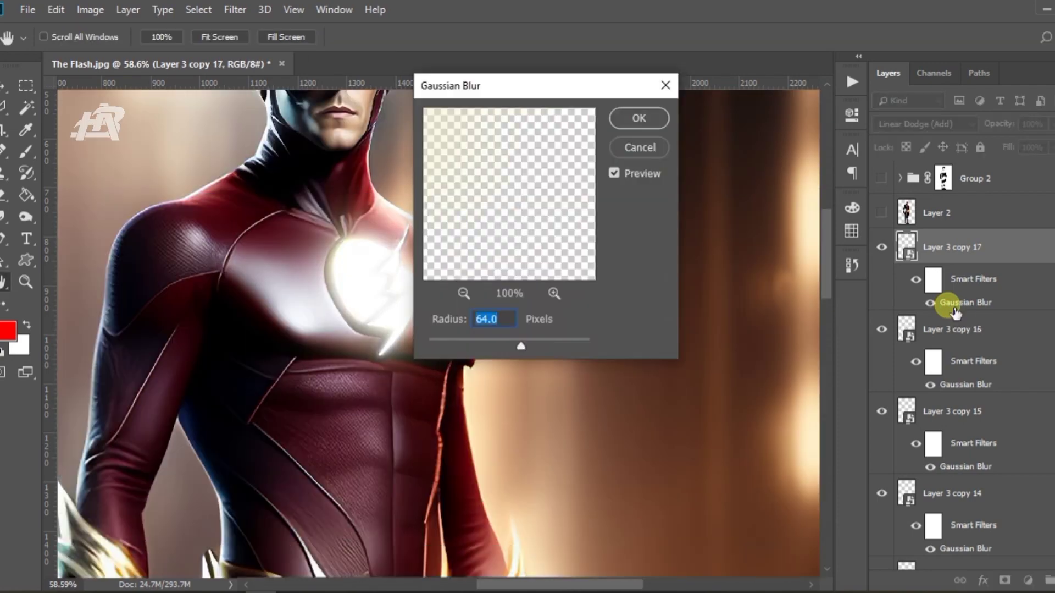
{"action": "type", "text": "128"}
{"action": "key", "text": "Return"}
Blur copy 18 at 256 px and copy 19 at 300 px, then fit the image in view.
{"action": "key", "text": "ctrl+j"}
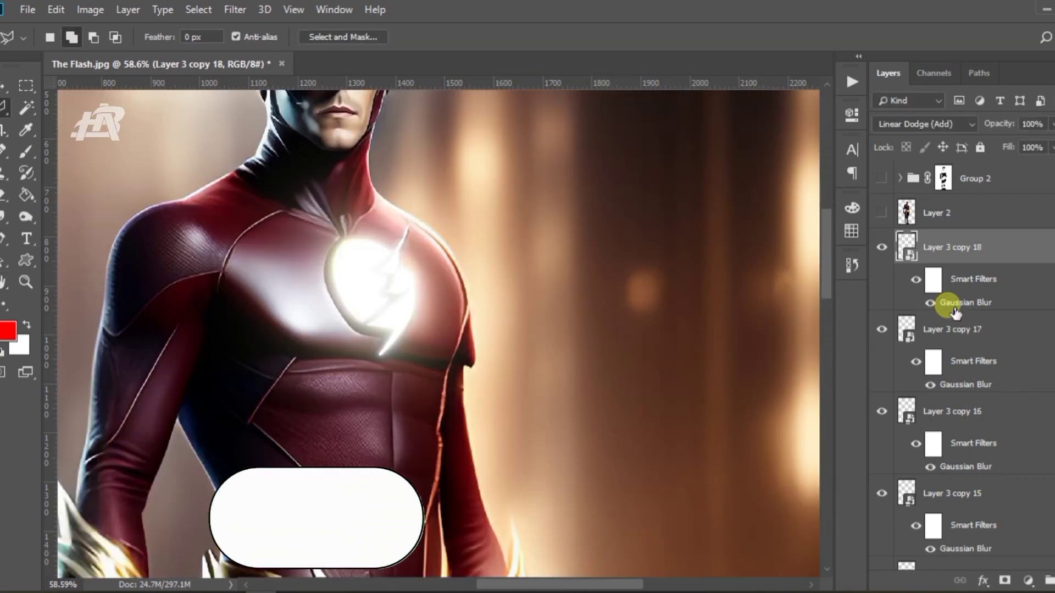
{"action": "double_click", "coordinate": [955, 307]}
{"action": "type", "text": "256"}
{"action": "key", "text": "Return"}
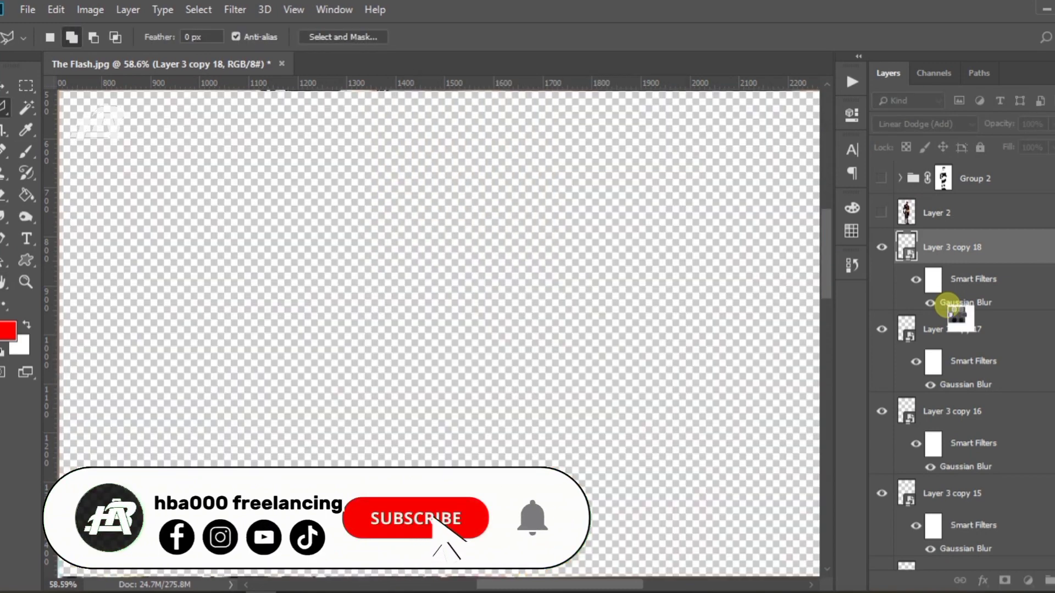
{"action": "key", "text": "ctrl+j"}
{"action": "double_click", "coordinate": [955, 308]}
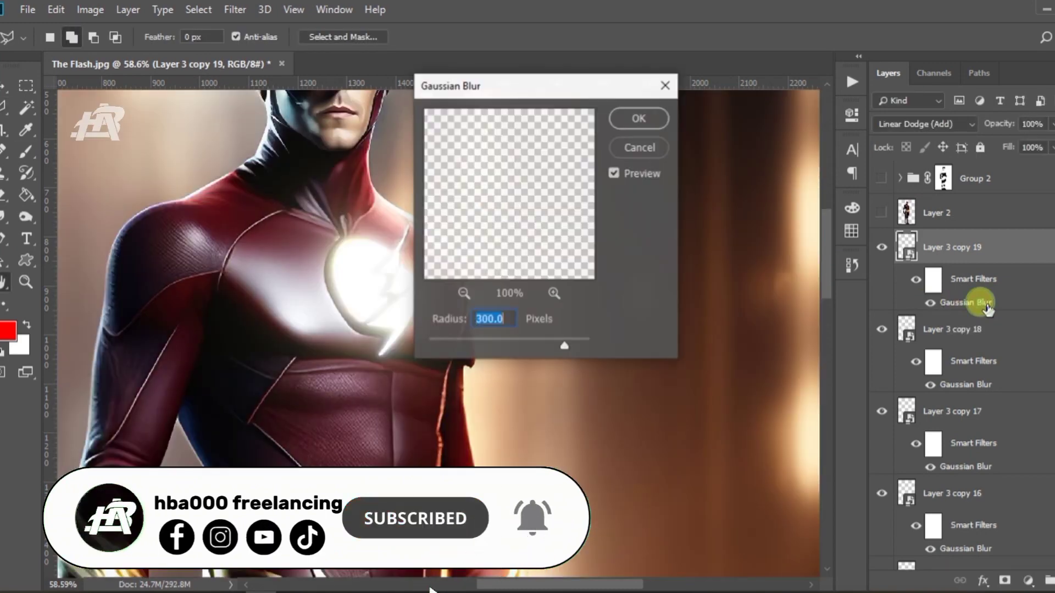
{"action": "left_click_drag", "start_coordinate": [561, 344], "coordinate": [608, 339]}
{"action": "key", "text": "Return"}
{"action": "key", "text": "ctrl+0"}
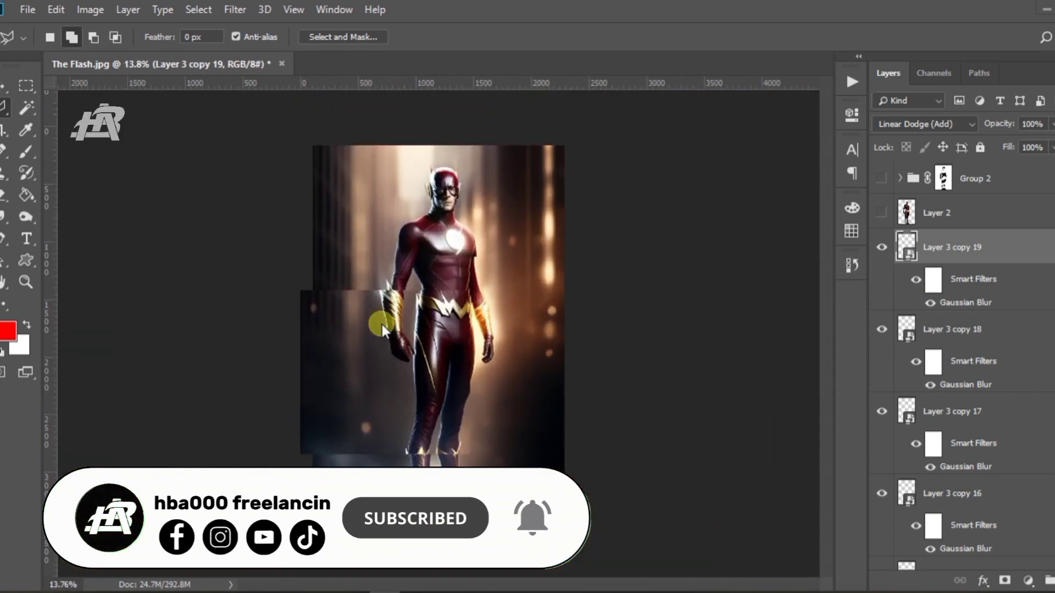
Group the glow layers into Group 3 and give the group a layer mask.
{"action": "scroll", "coordinate": [968, 357], "scroll_direction": "down", "scroll_amount": 10}
{"action": "left_click", "coordinate": [957, 450], "text": "shift"}
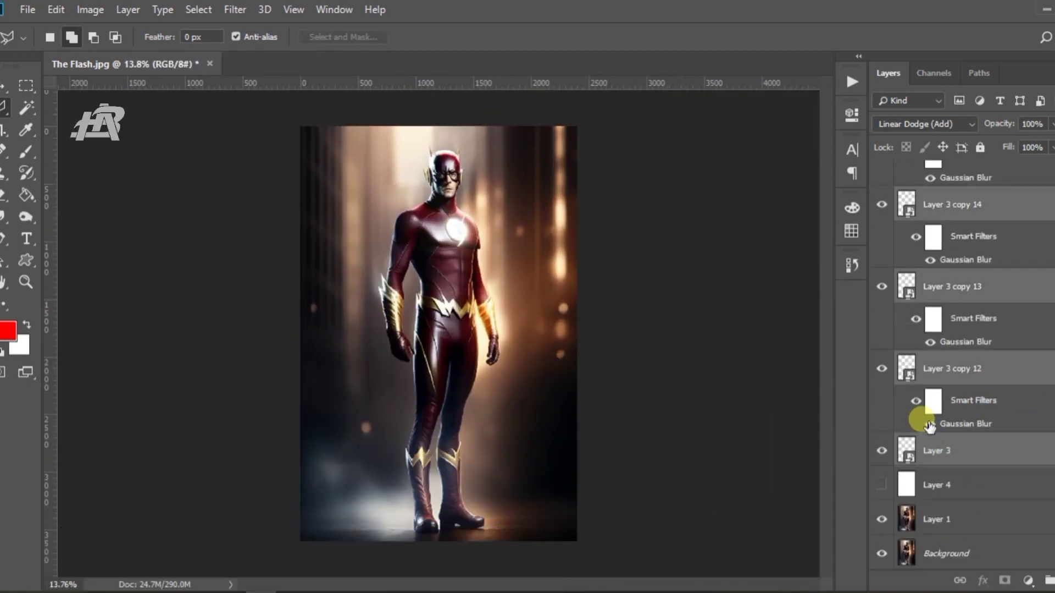
{"action": "key", "text": "ctrl+g"}
{"action": "left_click", "coordinate": [891, 240]}
{"action": "scroll", "coordinate": [891, 457], "scroll_direction": "up", "scroll_amount": 5}
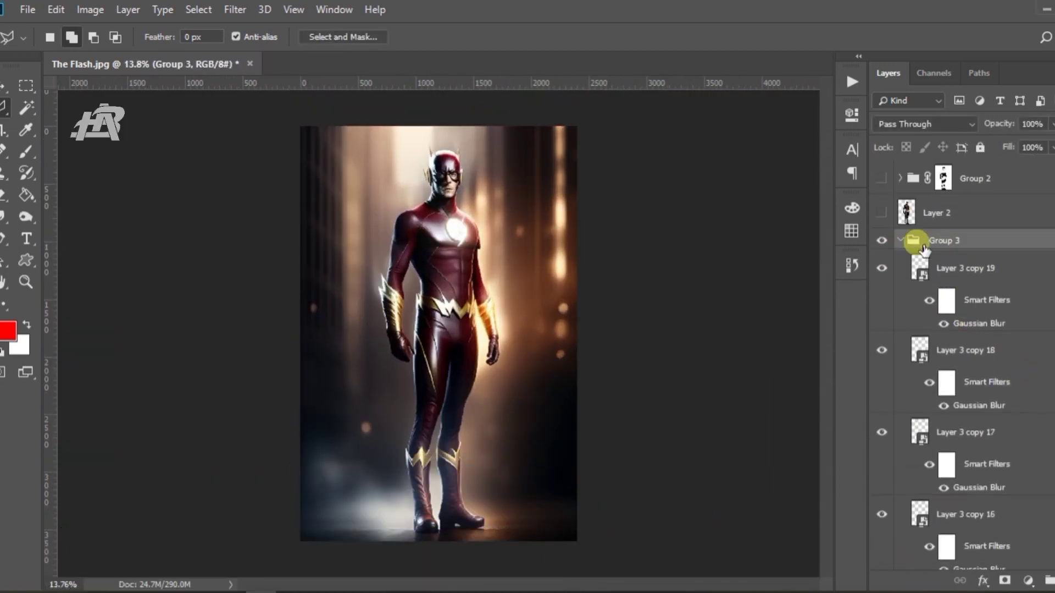
{"action": "left_click", "coordinate": [899, 242]}
{"action": "left_click", "coordinate": [1008, 579]}
Paint black on Group 3's mask to hide the glow over the lightning bolt.
{"action": "scroll", "coordinate": [406, 250], "scroll_direction": "up", "scroll_amount": 6}
{"action": "scroll", "coordinate": [448, 259], "scroll_direction": "up", "scroll_amount": 3}
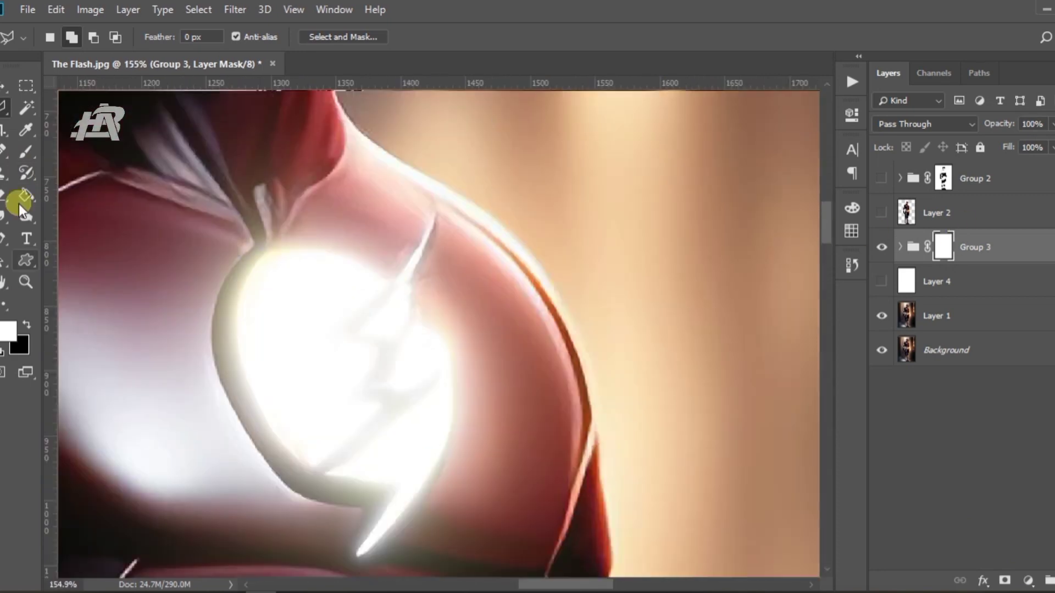
{"action": "key", "text": "b"}
{"action": "key", "text": "x"}
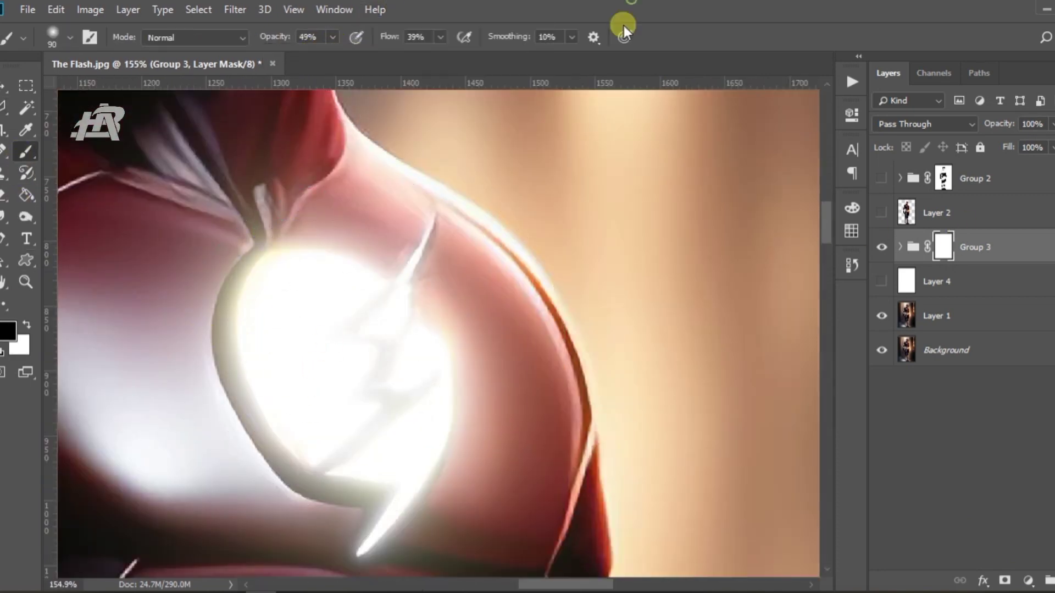
{"action": "mouse_move", "coordinate": [351, 341]}
{"action": "left_mouse_down"}
{"action": "mouse_move", "coordinate": [412, 377]}
{"action": "mouse_move", "coordinate": [362, 352]}
{"action": "left_mouse_up"}
Add a Hue/Saturation adjustment layer clipped to Group 3.
{"action": "scroll", "coordinate": [440, 329], "scroll_direction": "down", "scroll_amount": 5}
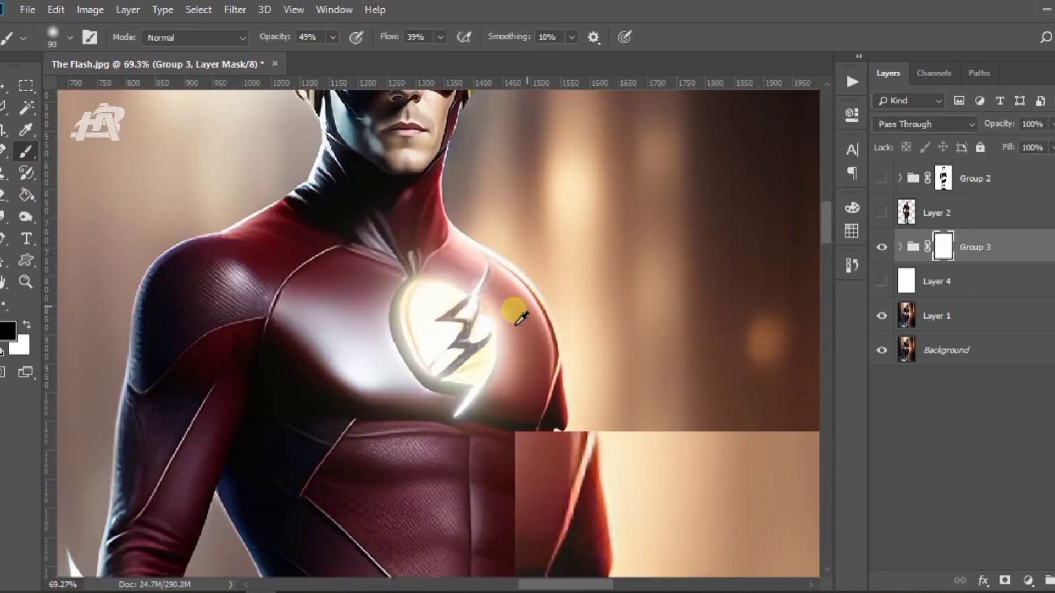
{"action": "left_click", "coordinate": [1028, 579]}
{"action": "left_click", "coordinate": [946, 440]}
{"action": "left_click", "coordinate": [708, 392]}
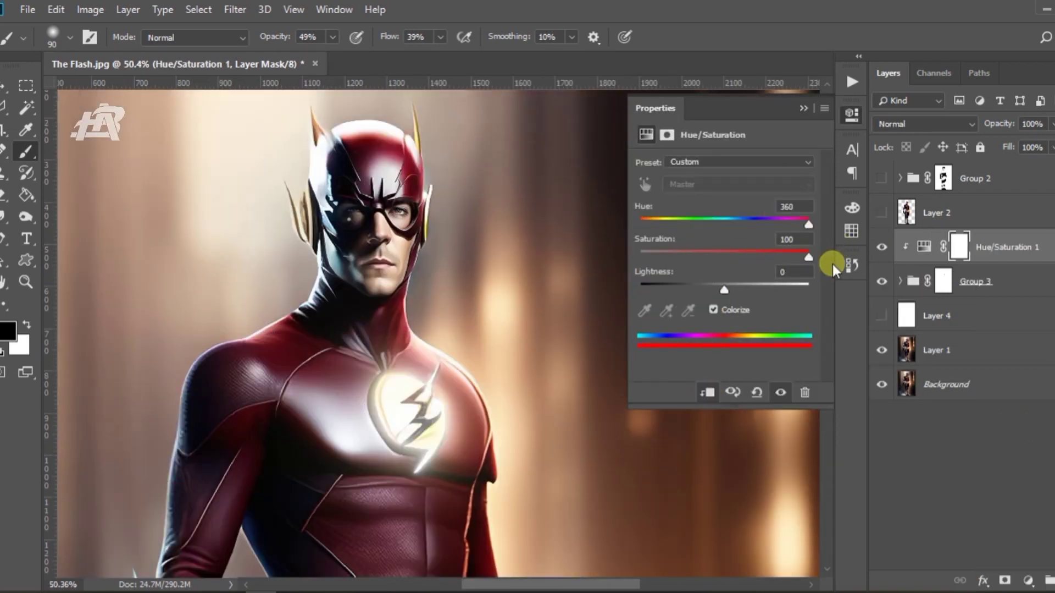
Compare the Hue/Saturation adjustment on and off, then lower the emblem glow's saturation and lightness.
{"action": "left_click", "coordinate": [798, 109]}
{"action": "left_click", "coordinate": [882, 247]}
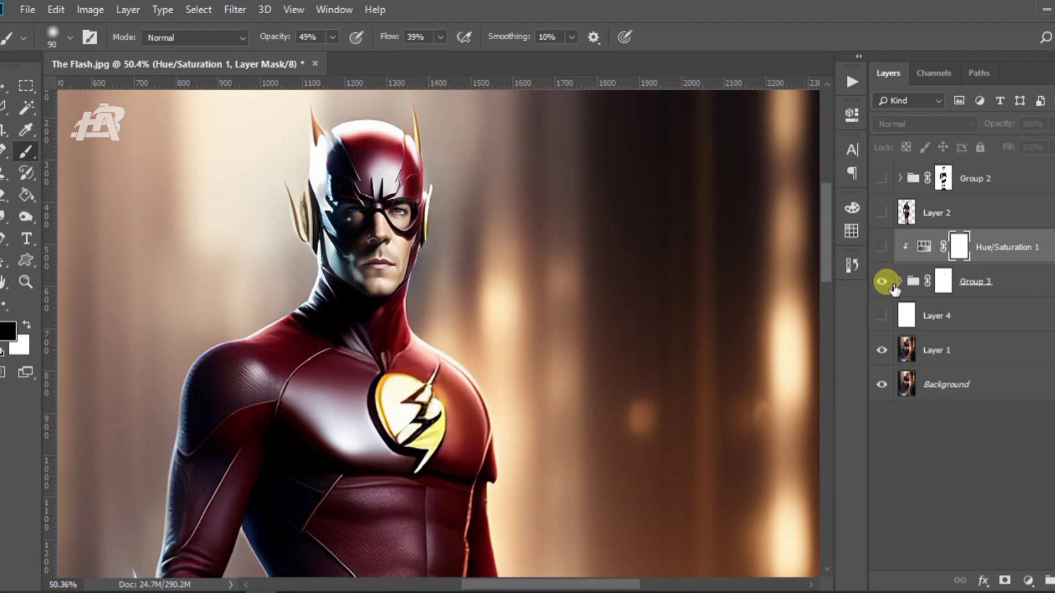
{"action": "left_click", "coordinate": [883, 247]}
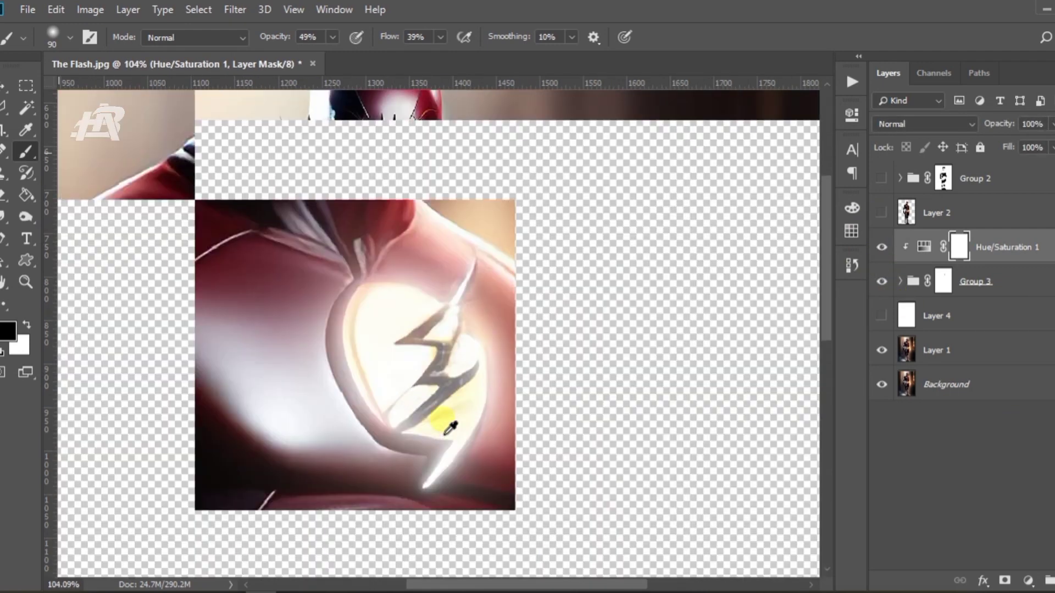
{"action": "left_click", "coordinate": [1010, 281]}
{"action": "double_click", "coordinate": [925, 246]}
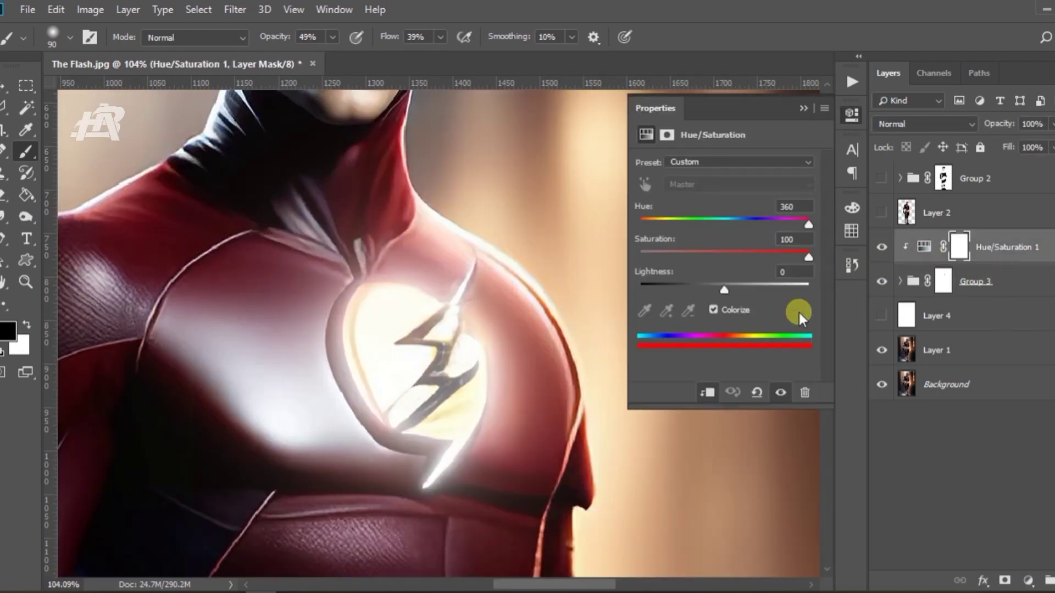
{"action": "left_click_drag", "start_coordinate": [640, 290], "coordinate": [708, 291]}
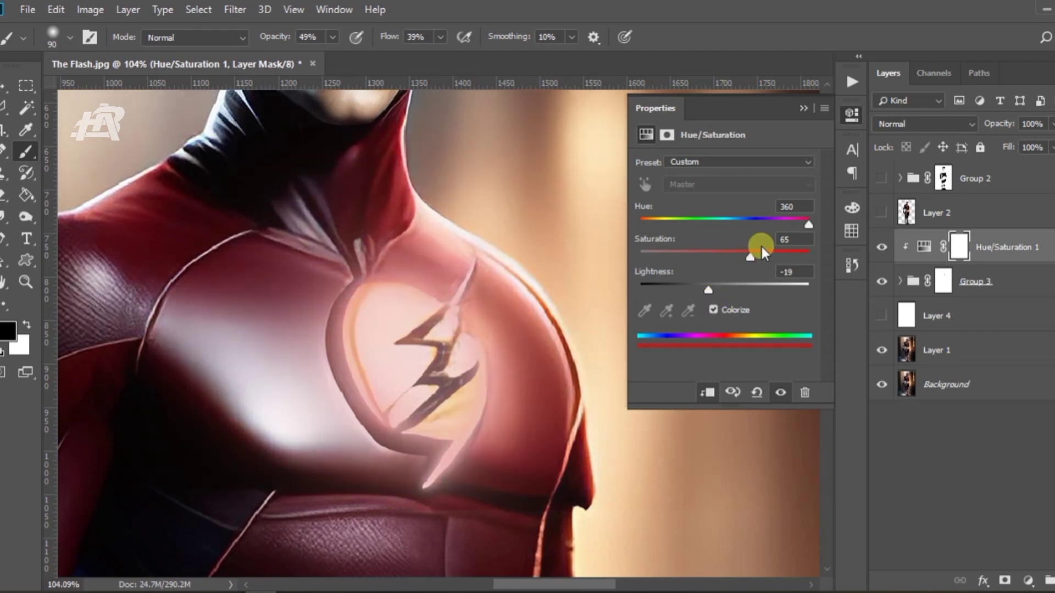
{"action": "left_click", "coordinate": [808, 224]}
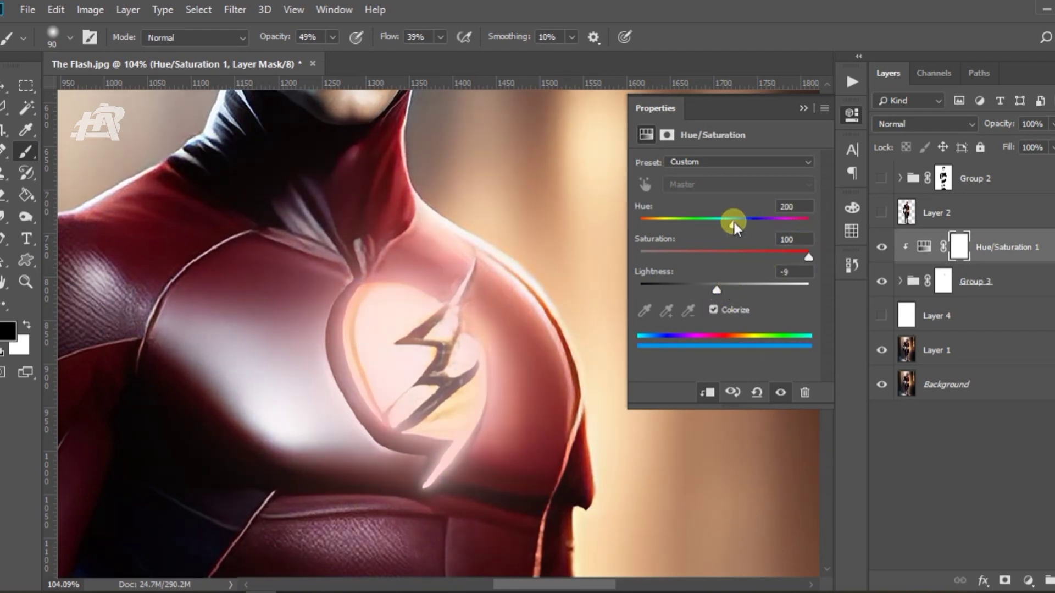
Add a Vibrance adjustment above Group 3, move Group 3 under the Hue/Saturation layer and merge it.
{"action": "left_click", "coordinate": [984, 281]}
{"action": "left_click", "coordinate": [1029, 580]}
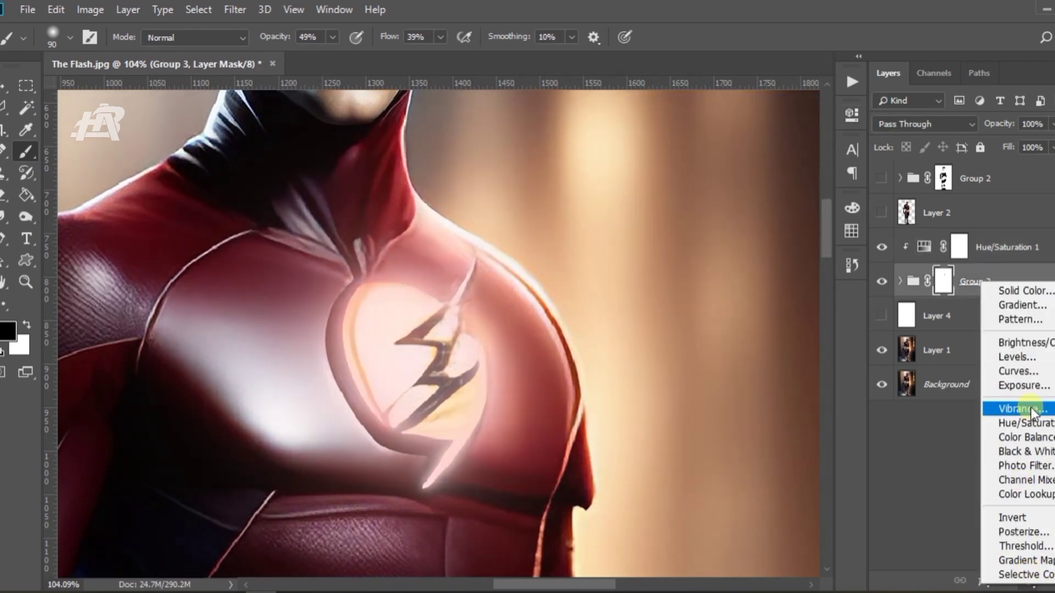
{"action": "left_click", "coordinate": [1017, 405]}
{"action": "left_click", "coordinate": [803, 106]}
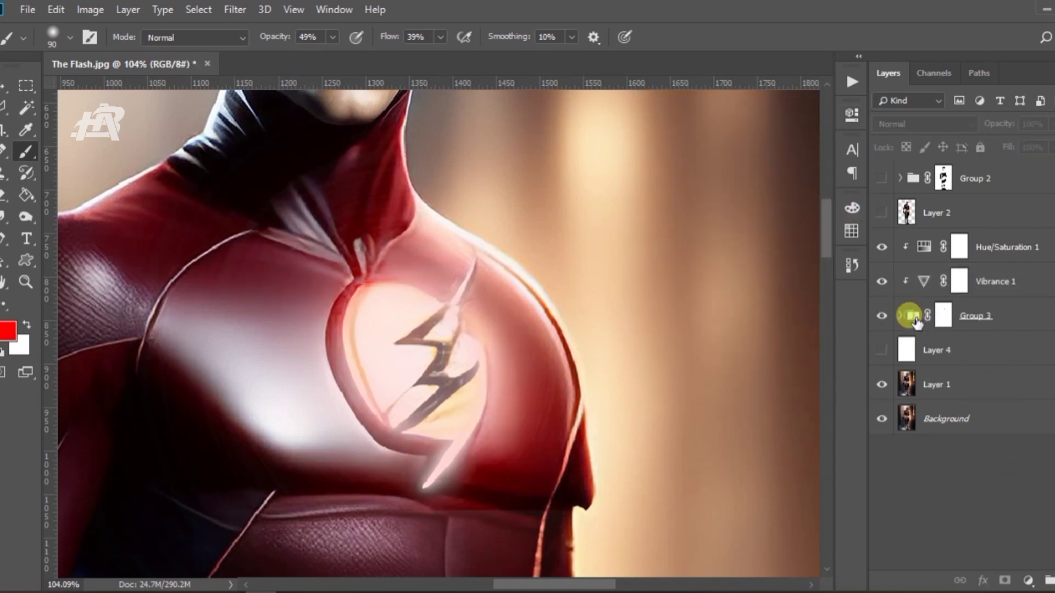
{"action": "left_click", "coordinate": [902, 315]}
{"action": "left_click_drag", "start_coordinate": [904, 311], "coordinate": [909, 282]}
{"action": "right_click", "coordinate": [910, 282]}
{"action": "left_click", "coordinate": [950, 458]}
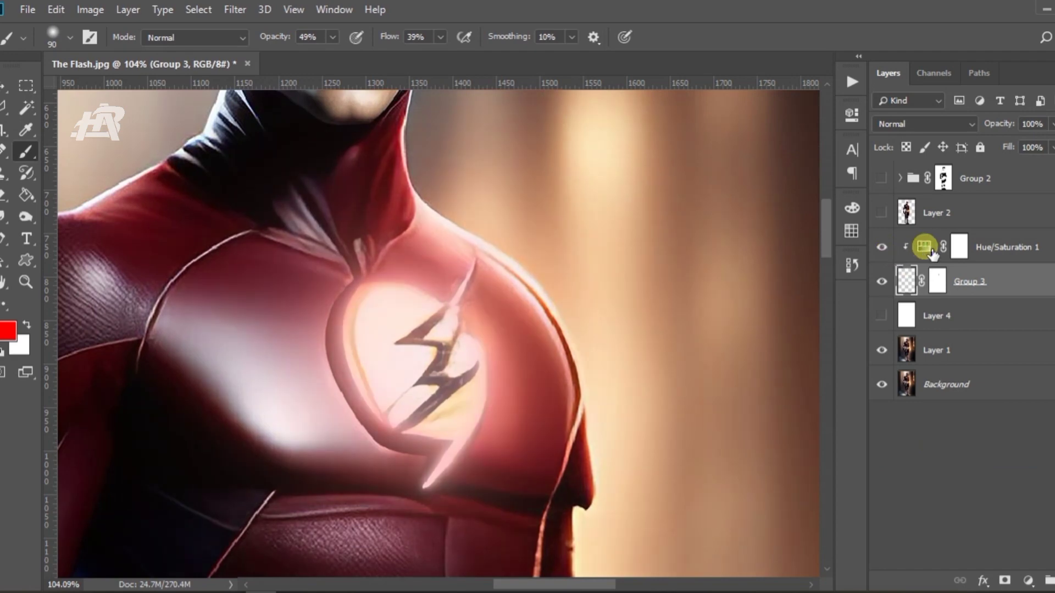
Tint the emblem glow gold: Hue 34, Saturation 84, Lightness -9.
{"action": "double_click", "coordinate": [925, 247]}
{"action": "left_click_drag", "start_coordinate": [642, 220], "coordinate": [659, 225]}
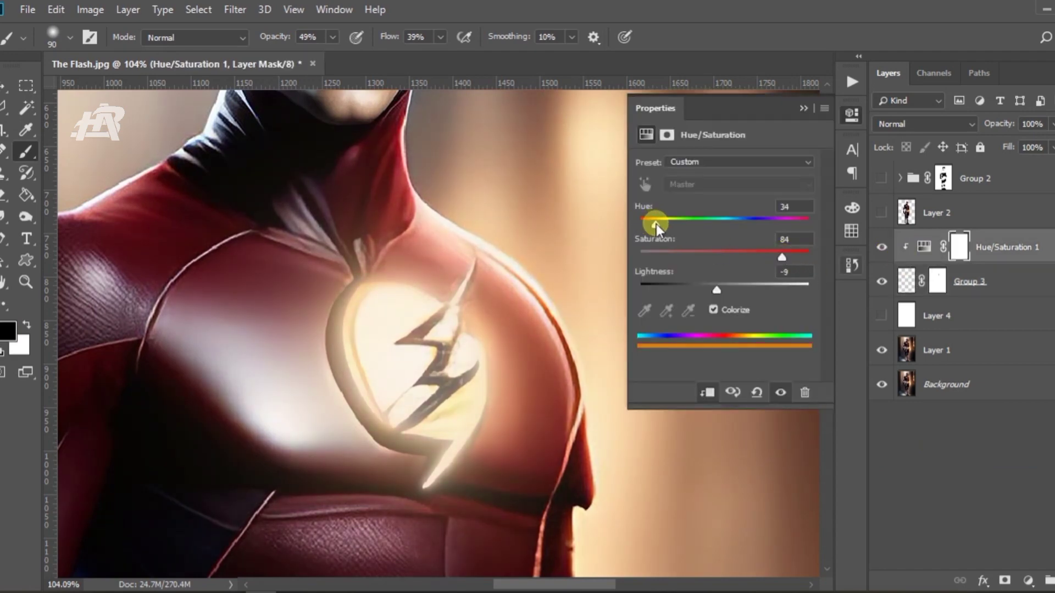
{"action": "left_click", "coordinate": [804, 108]}
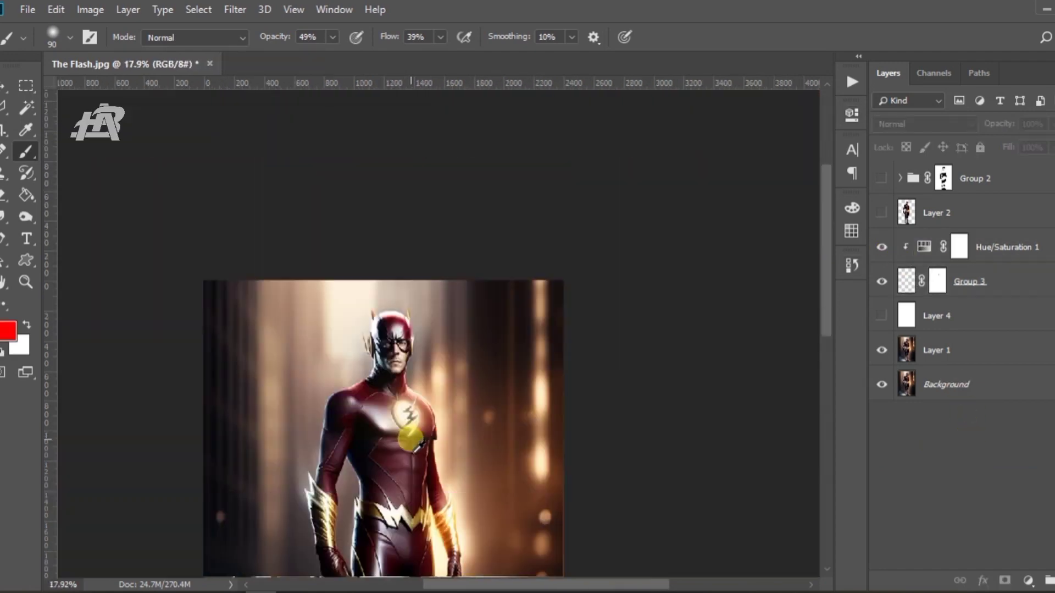
Select all the chest-glow layers and group them with Ctrl+G.
{"action": "left_click", "coordinate": [934, 213]}
{"action": "left_click", "coordinate": [1001, 245], "text": "shift"}
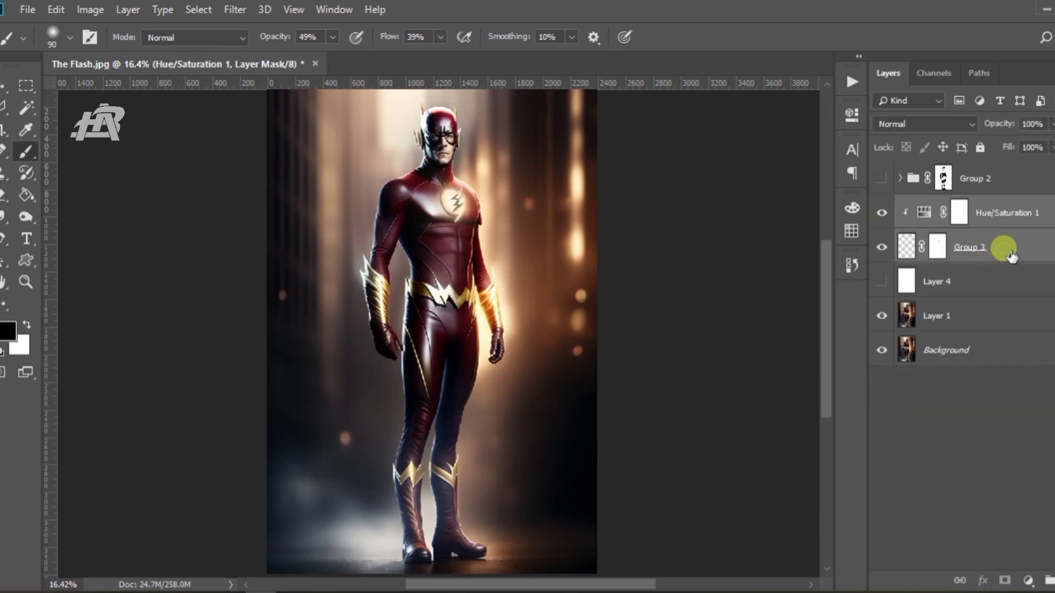
{"action": "key", "text": "ctrl+g"}
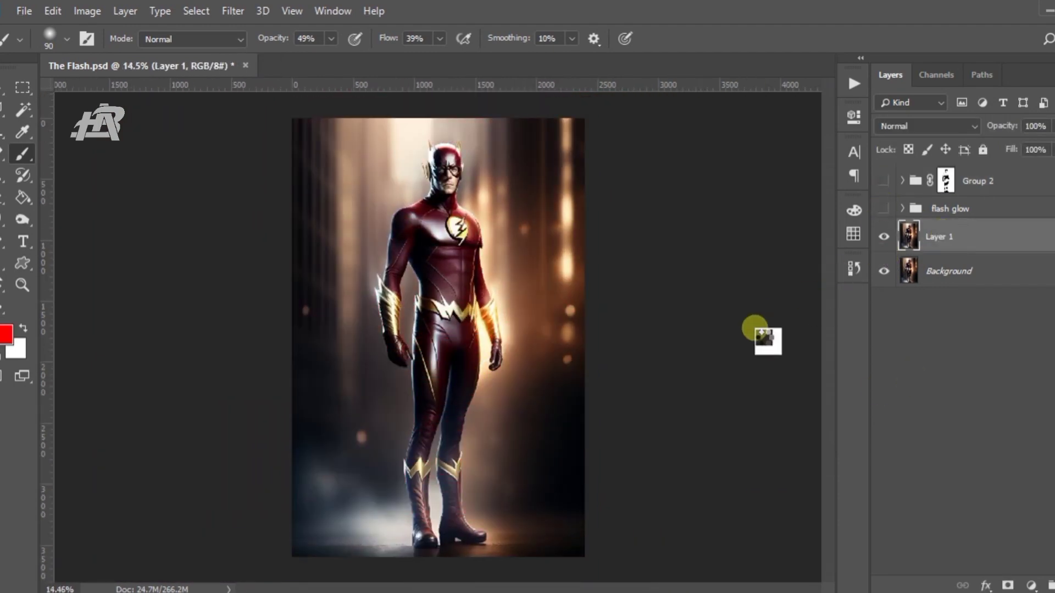
In Camera Raw on Layer 1, warm Temperature +10, tame exposure and highlights, lift shadows, boost clarity and saturation.
{"action": "key", "text": "shift+ctrl+a"}
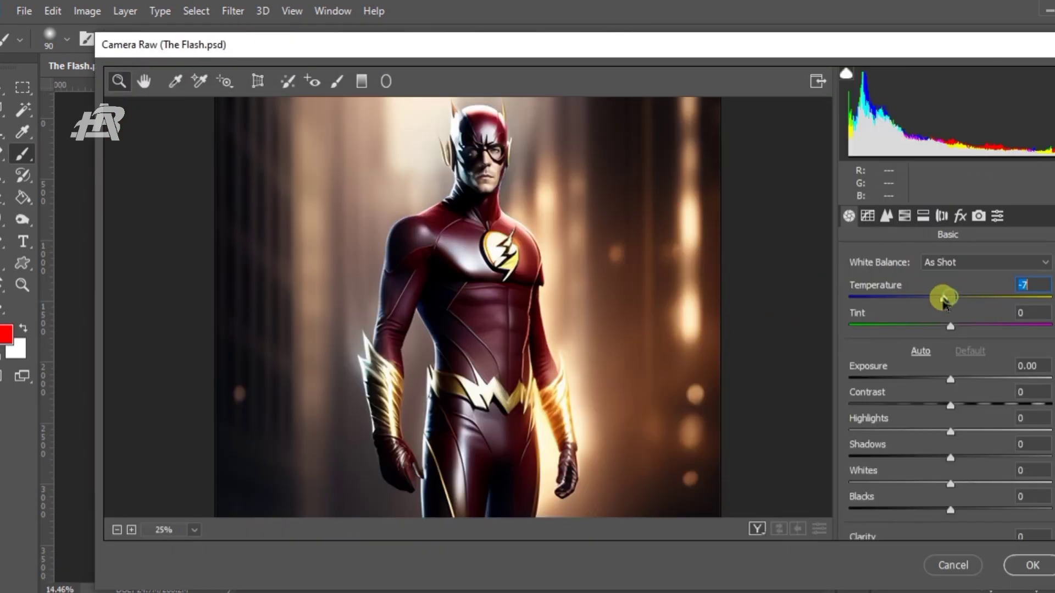
{"action": "mouse_move", "coordinate": [944, 300]}
{"action": "left_mouse_down"}
{"action": "mouse_move", "coordinate": [963, 301]}
{"action": "mouse_move", "coordinate": [955, 326]}
{"action": "left_mouse_up"}
{"action": "mouse_move", "coordinate": [951, 379]}
{"action": "left_mouse_down"}
{"action": "mouse_move", "coordinate": [950, 405]}
{"action": "mouse_move", "coordinate": [857, 429]}
{"action": "mouse_move", "coordinate": [906, 430]}
{"action": "mouse_move", "coordinate": [947, 379]}
{"action": "left_mouse_up"}
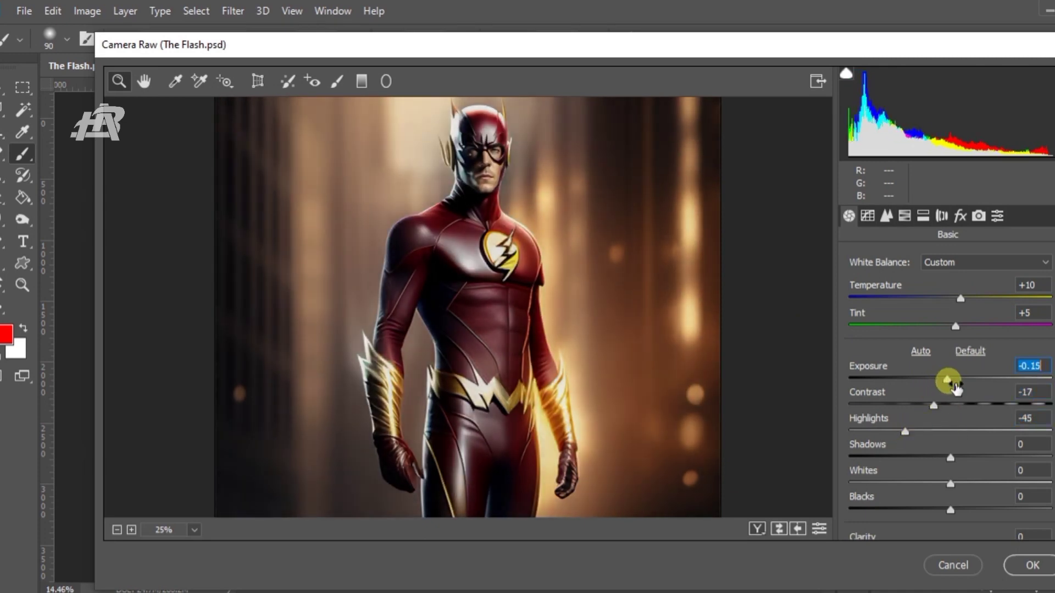
{"action": "mouse_move", "coordinate": [951, 457]}
{"action": "left_mouse_down"}
{"action": "mouse_move", "coordinate": [983, 456]}
{"action": "mouse_move", "coordinate": [966, 468]}
{"action": "mouse_move", "coordinate": [984, 471]}
{"action": "left_mouse_up"}
{"action": "scroll", "coordinate": [923, 480], "scroll_direction": "down", "scroll_amount": 1}
{"action": "scroll", "coordinate": [956, 467], "scroll_direction": "down", "scroll_amount": 1}
{"action": "mouse_move", "coordinate": [950, 527]}
{"action": "left_mouse_down"}
{"action": "mouse_move", "coordinate": [982, 526]}
{"action": "mouse_move", "coordinate": [999, 497]}
{"action": "left_mouse_up"}
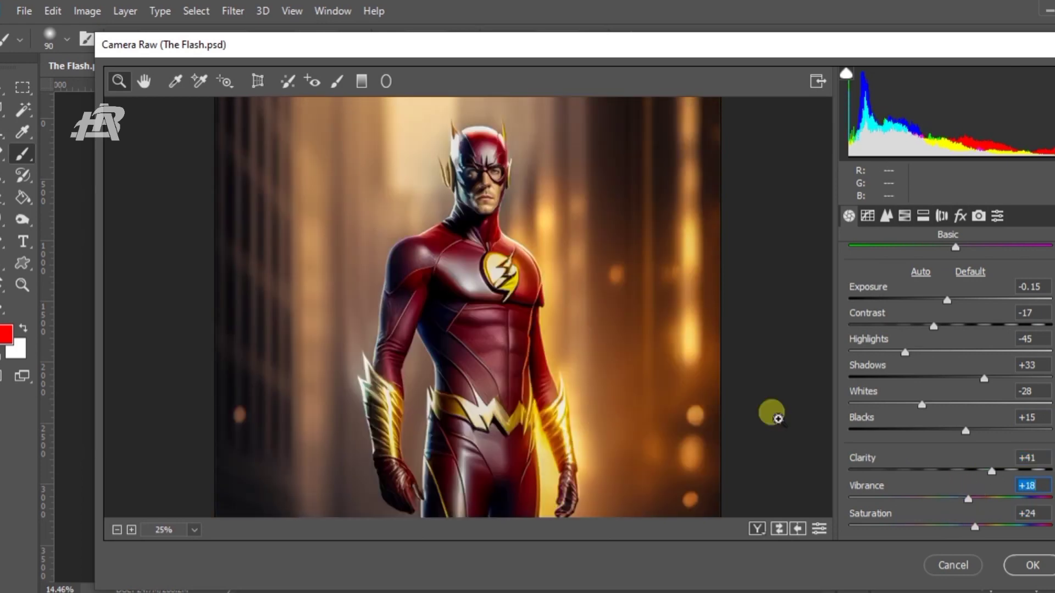
Set Dehaze to +64 in the effects settings and apply the Camera Raw grade.
{"action": "left_click", "coordinate": [887, 215]}
{"action": "left_click", "coordinate": [961, 216]}
{"action": "left_click_drag", "start_coordinate": [960, 290], "coordinate": [1019, 293]}
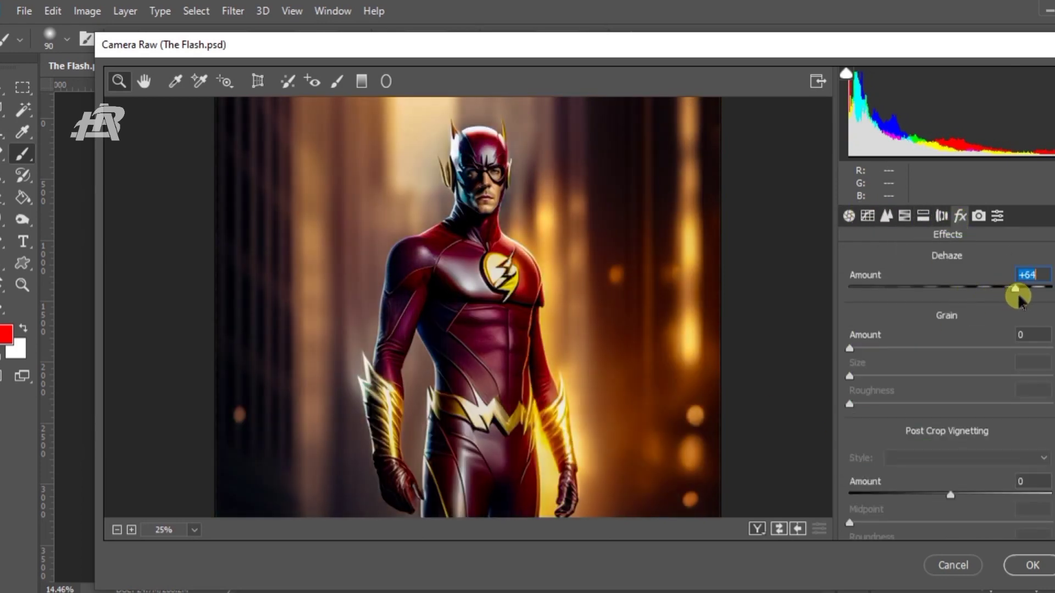
{"action": "key", "text": "Return"}
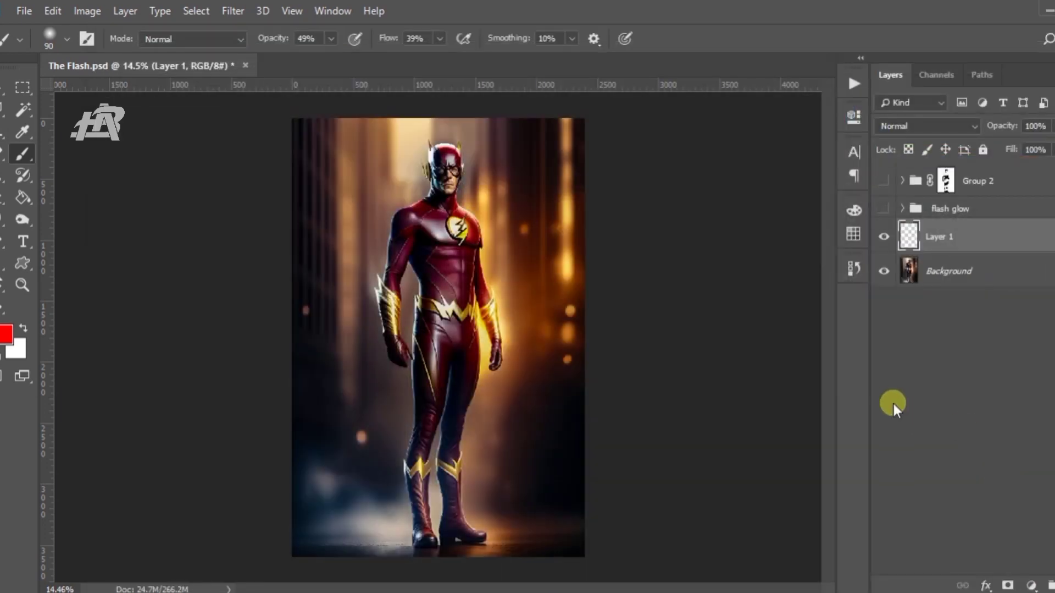
Merge the flash glow group into one layer, duplicate it and delete the original.
{"action": "left_click", "coordinate": [956, 208]}
{"action": "right_click", "coordinate": [966, 217]}
{"action": "left_click", "coordinate": [901, 461]}
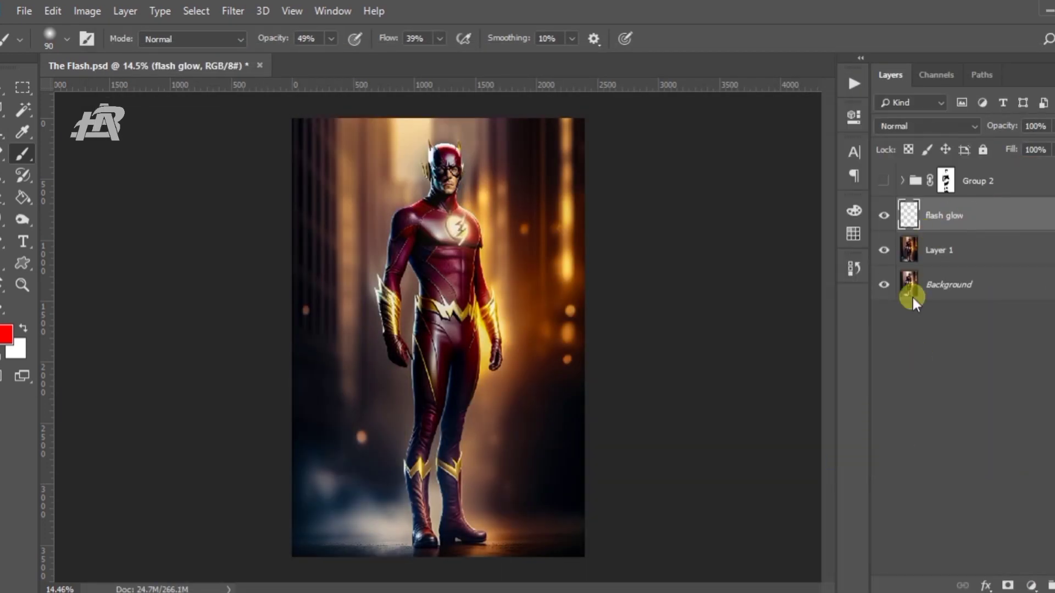
{"action": "key", "text": "ctrl+j"}
{"action": "left_click", "coordinate": [988, 262]}
{"action": "key", "text": "Delete"}
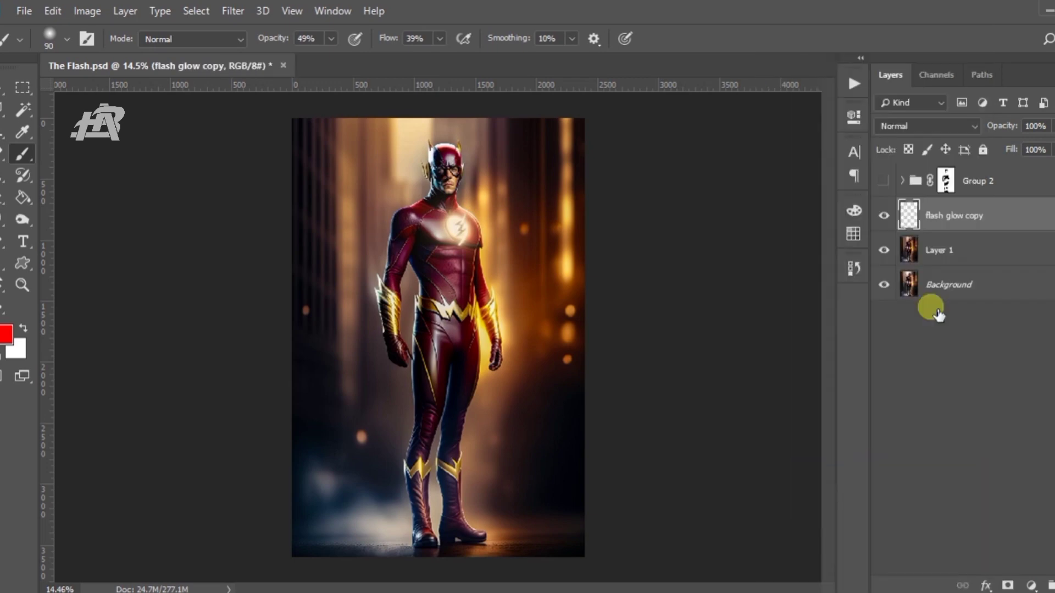
Add a clipped Colorize Hue/Saturation (Hue 59, Saturation 100, Lightness -25) and group it with the glow copy.
{"action": "left_click", "coordinate": [1031, 584]}
{"action": "left_click", "coordinate": [1017, 432]}
{"action": "left_click", "coordinate": [712, 396]}
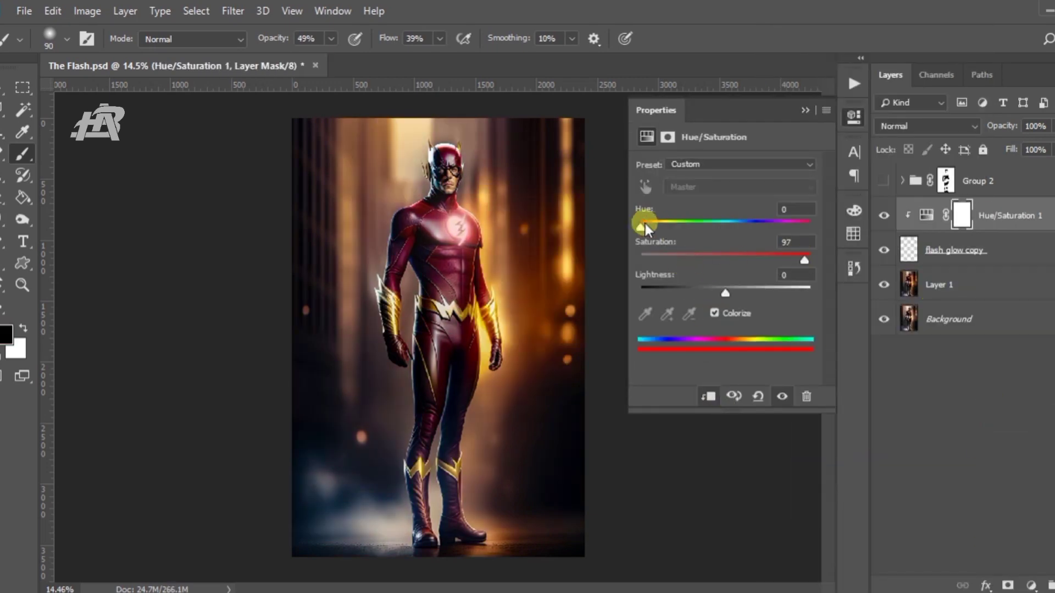
{"action": "key", "text": "ctrl+plus"}
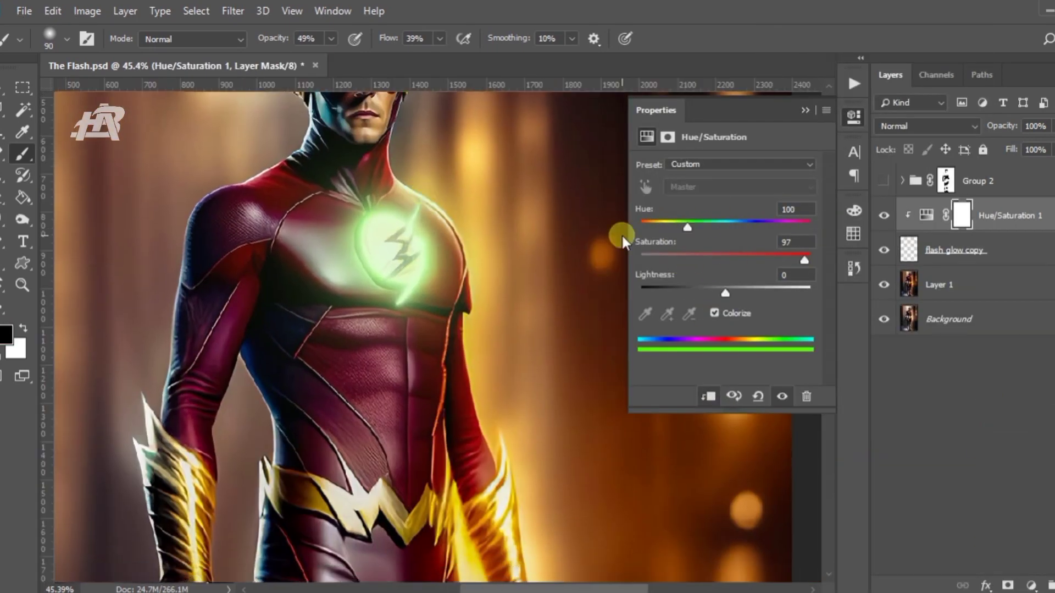
{"action": "mouse_move", "coordinate": [736, 227]}
{"action": "left_mouse_down"}
{"action": "mouse_move", "coordinate": [657, 218]}
{"action": "mouse_move", "coordinate": [669, 223]}
{"action": "left_mouse_up"}
{"action": "left_click_drag", "start_coordinate": [726, 293], "coordinate": [706, 292]}
{"action": "left_click_drag", "start_coordinate": [805, 258], "coordinate": [771, 256]}
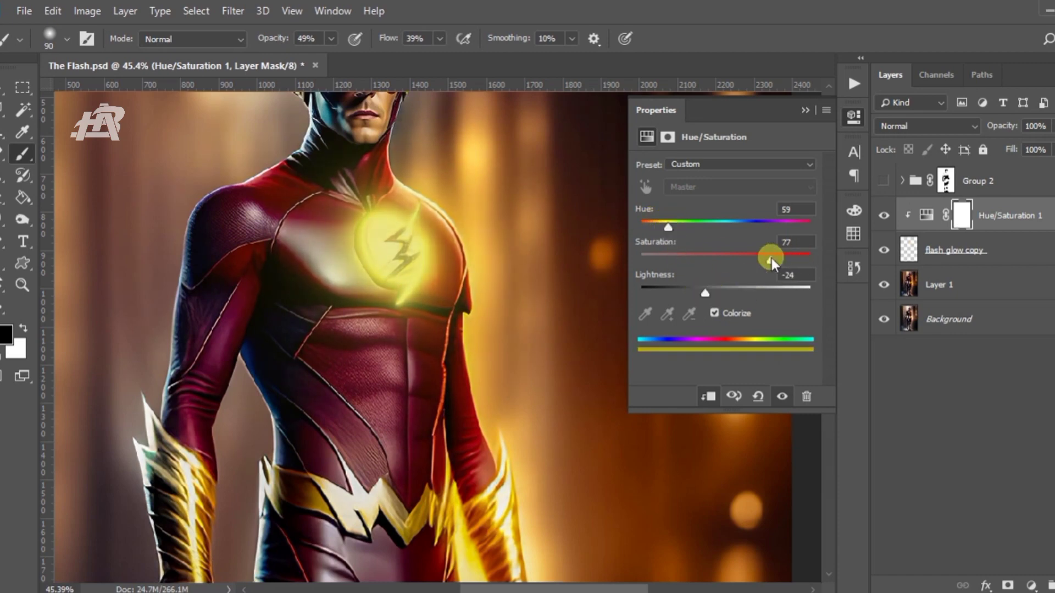
{"action": "left_click_drag", "start_coordinate": [713, 296], "coordinate": [708, 293]}
{"action": "left_click_drag", "start_coordinate": [770, 259], "coordinate": [833, 256]}
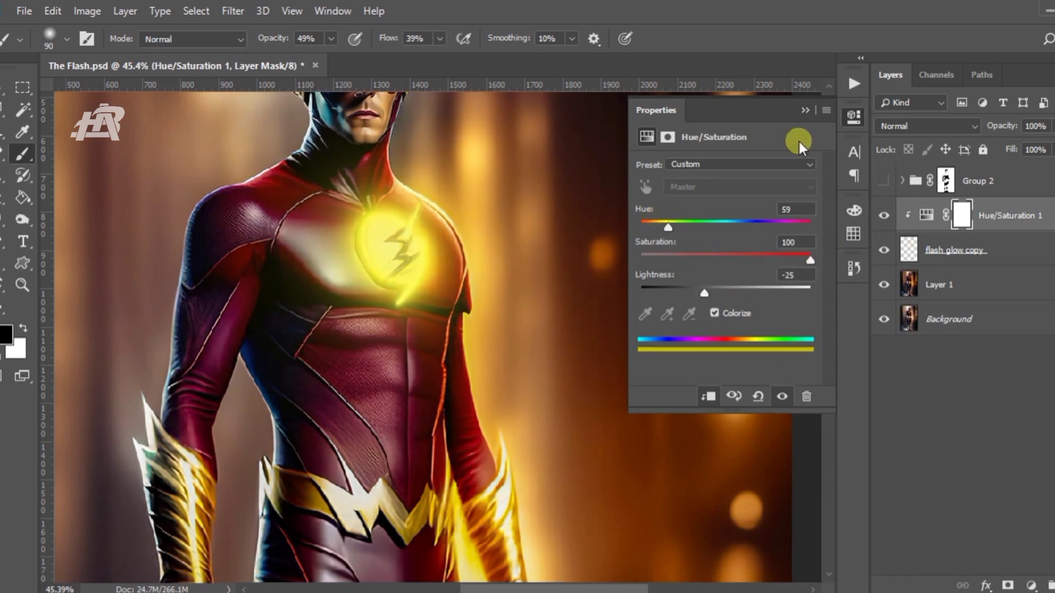
{"action": "left_click", "coordinate": [904, 245]}
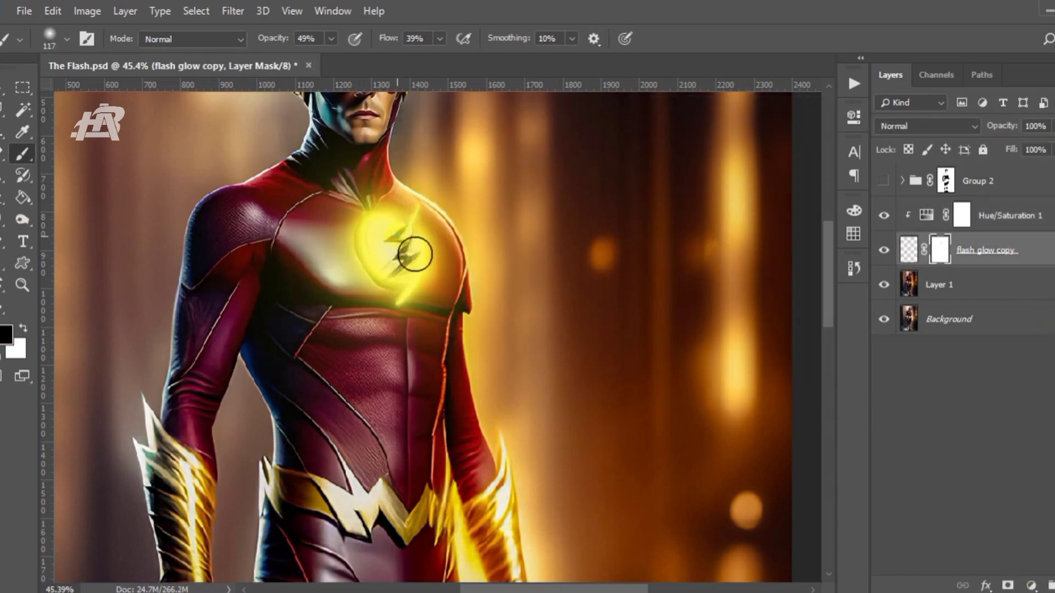
{"action": "key", "text": "ctrl+g"}
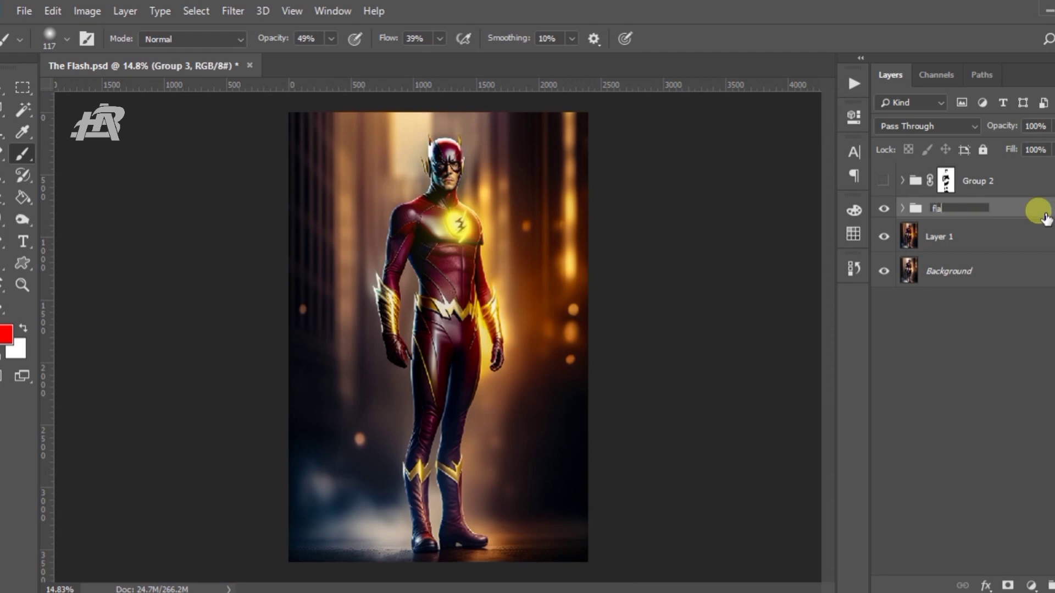
Show the spiral light trails group and add a clipped Colorize Hue/Saturation adjustment to it.
{"action": "left_click", "coordinate": [884, 180]}
{"action": "left_click", "coordinate": [1028, 181]}
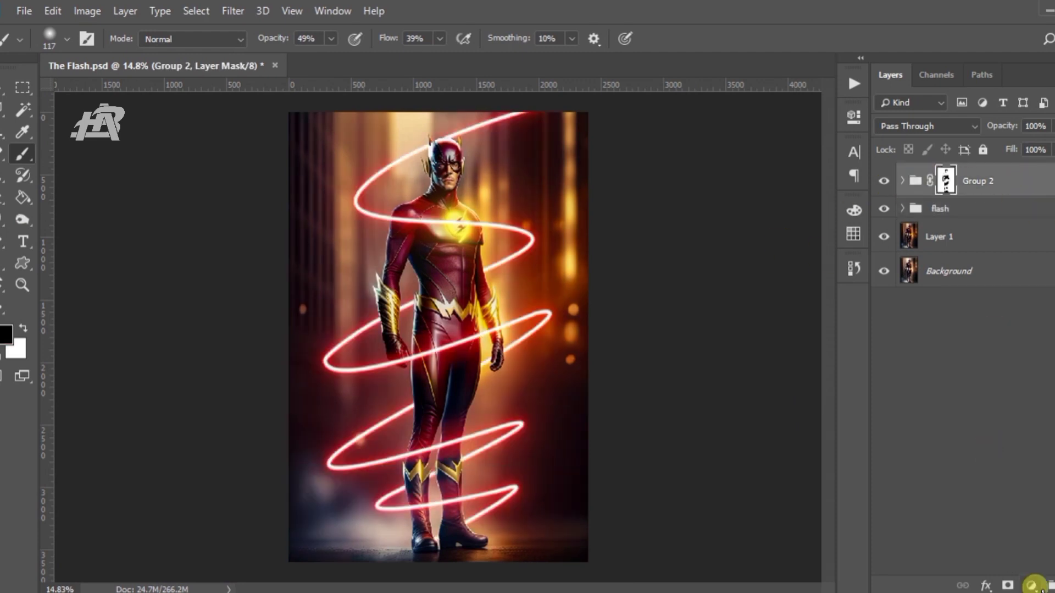
{"action": "left_click", "coordinate": [1033, 584]}
{"action": "left_click", "coordinate": [1011, 425]}
{"action": "left_click", "coordinate": [714, 312]}
Tint the spiral golden yellow: Hue 39, Saturation 100, Lightness -26.
{"action": "left_click_drag", "start_coordinate": [684, 259], "coordinate": [811, 260]}
{"action": "mouse_move", "coordinate": [642, 226]}
{"action": "left_mouse_down"}
{"action": "mouse_move", "coordinate": [710, 225]}
{"action": "mouse_move", "coordinate": [670, 227]}
{"action": "left_mouse_up"}
{"action": "mouse_move", "coordinate": [725, 291]}
{"action": "left_mouse_down"}
{"action": "mouse_move", "coordinate": [693, 287]}
{"action": "mouse_move", "coordinate": [711, 288]}
{"action": "left_mouse_up"}
{"action": "mouse_move", "coordinate": [670, 226]}
{"action": "left_mouse_down"}
{"action": "mouse_move", "coordinate": [678, 226]}
{"action": "mouse_move", "coordinate": [648, 222]}
{"action": "mouse_move", "coordinate": [660, 226]}
{"action": "left_mouse_up"}
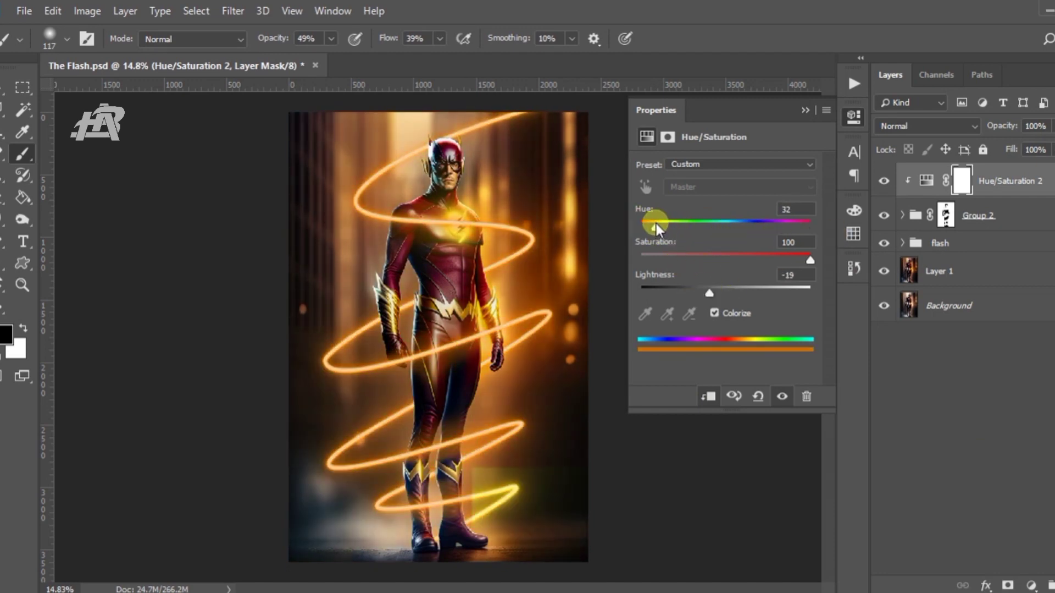
{"action": "left_click_drag", "start_coordinate": [710, 291], "coordinate": [704, 285]}
{"action": "left_click_drag", "start_coordinate": [660, 225], "coordinate": [662, 226]}
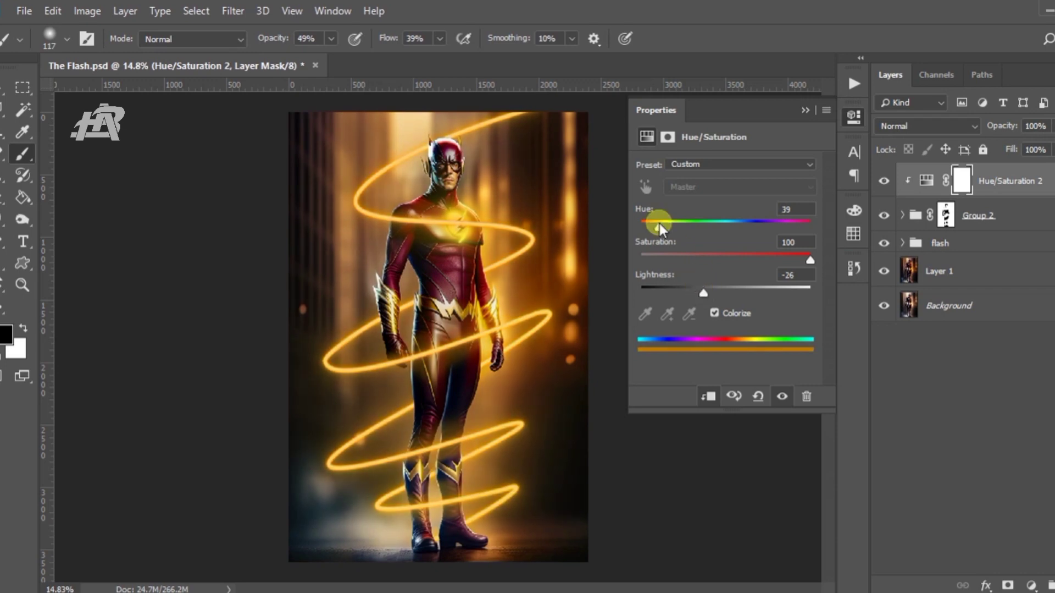
Group the spiral's Hue/Saturation adjustment together with Group 2 as Group 3.
{"action": "left_click", "coordinate": [1011, 417]}
{"action": "left_click", "coordinate": [806, 111]}
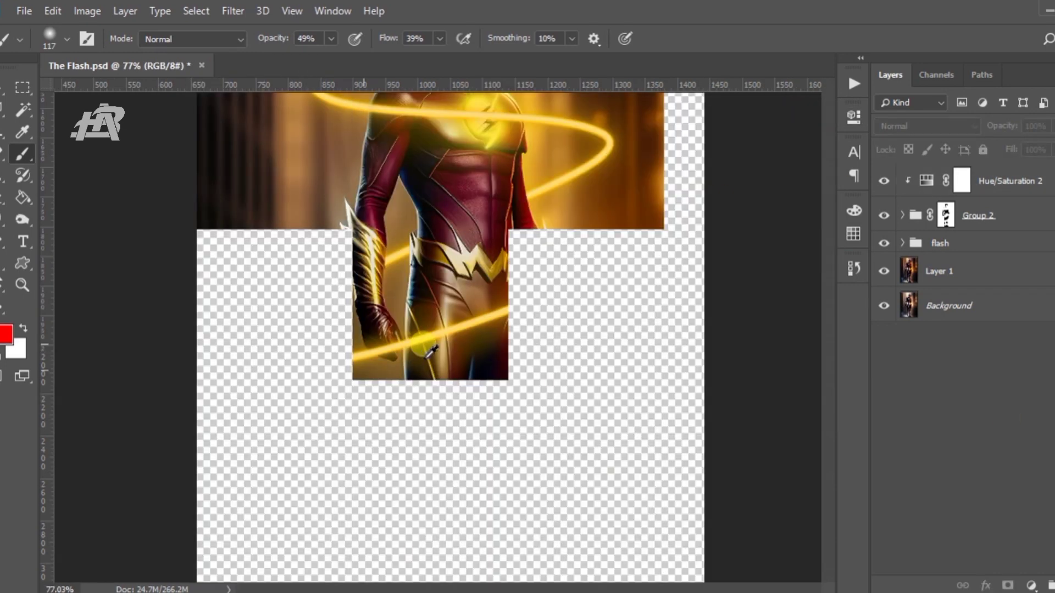
{"action": "scroll", "coordinate": [434, 344], "scroll_direction": "up", "scroll_amount": 5}
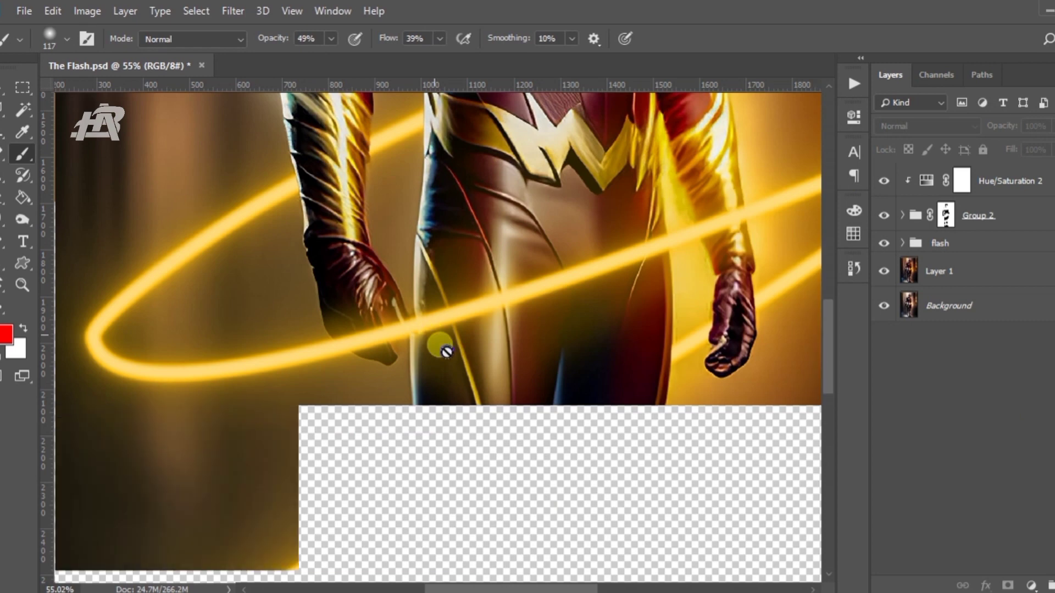
{"action": "scroll", "coordinate": [440, 344], "scroll_direction": "down", "scroll_amount": 5}
{"action": "left_click", "coordinate": [907, 180]}
{"action": "left_click", "coordinate": [1048, 215], "text": "shift"}
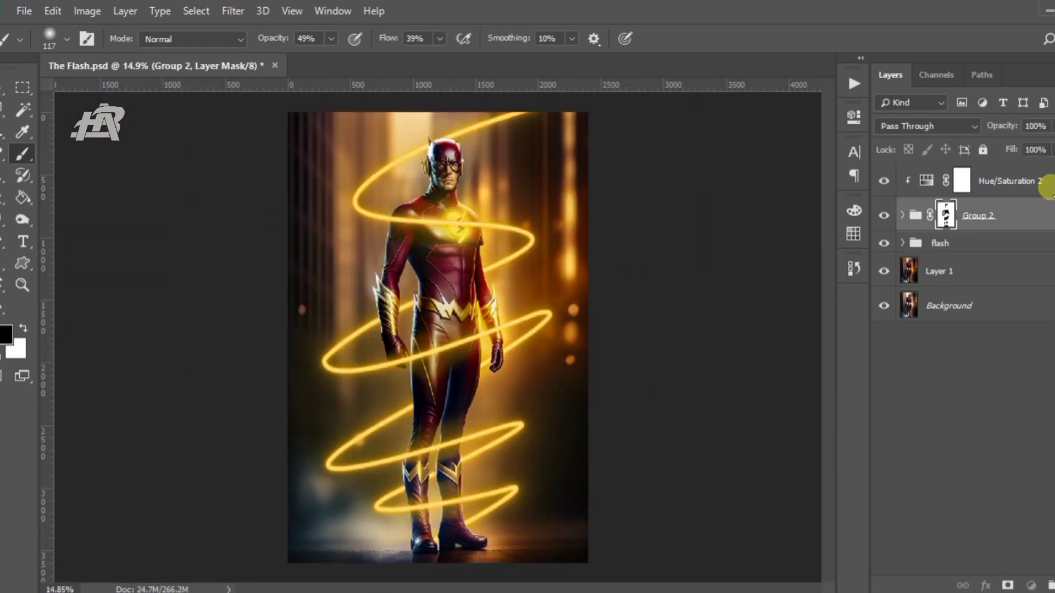
{"action": "key", "text": "ctrl+g"}
{"action": "left_click", "coordinate": [940, 222]}
Try Color Balance and a colorized Hue/Saturation above Layer 1, then discard both.
{"action": "left_click", "coordinate": [1032, 584]}
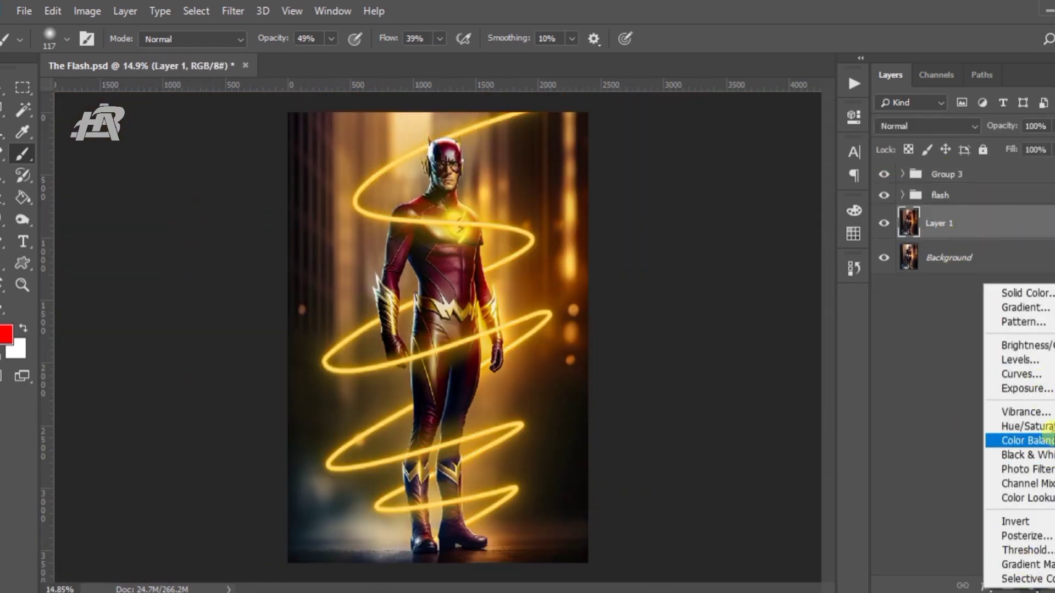
{"action": "left_click", "coordinate": [1025, 435]}
{"action": "key", "text": "ctrl+z"}
{"action": "left_click", "coordinate": [1032, 584]}
{"action": "left_click", "coordinate": [1026, 420]}
{"action": "left_click", "coordinate": [714, 312]}
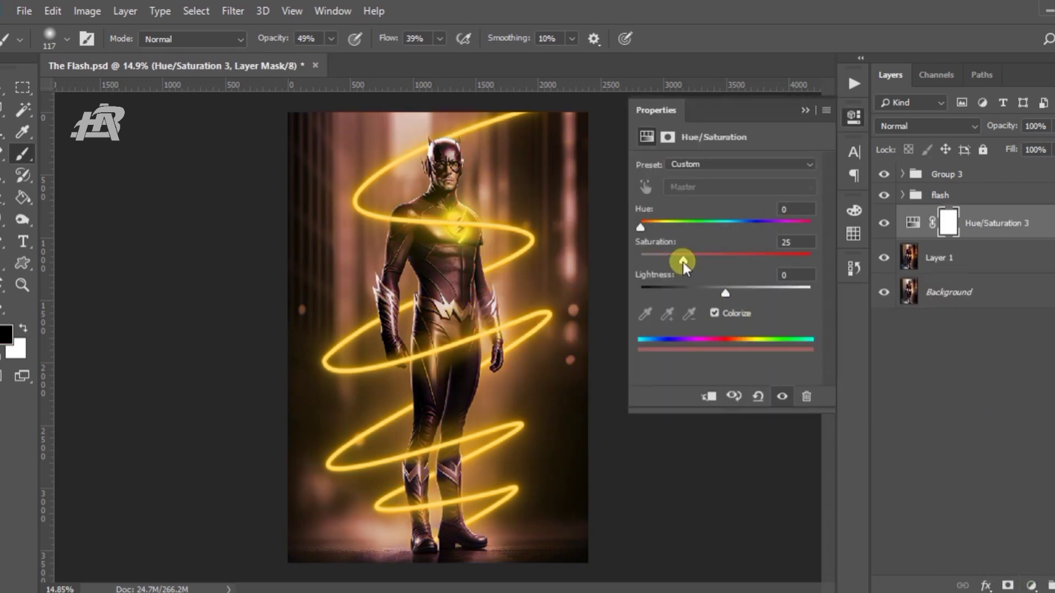
{"action": "mouse_move", "coordinate": [684, 259]}
{"action": "left_mouse_down"}
{"action": "mouse_move", "coordinate": [790, 267]}
{"action": "mouse_move", "coordinate": [626, 255]}
{"action": "left_mouse_up"}
{"action": "left_click", "coordinate": [989, 222]}
{"action": "key", "text": "Delete"}
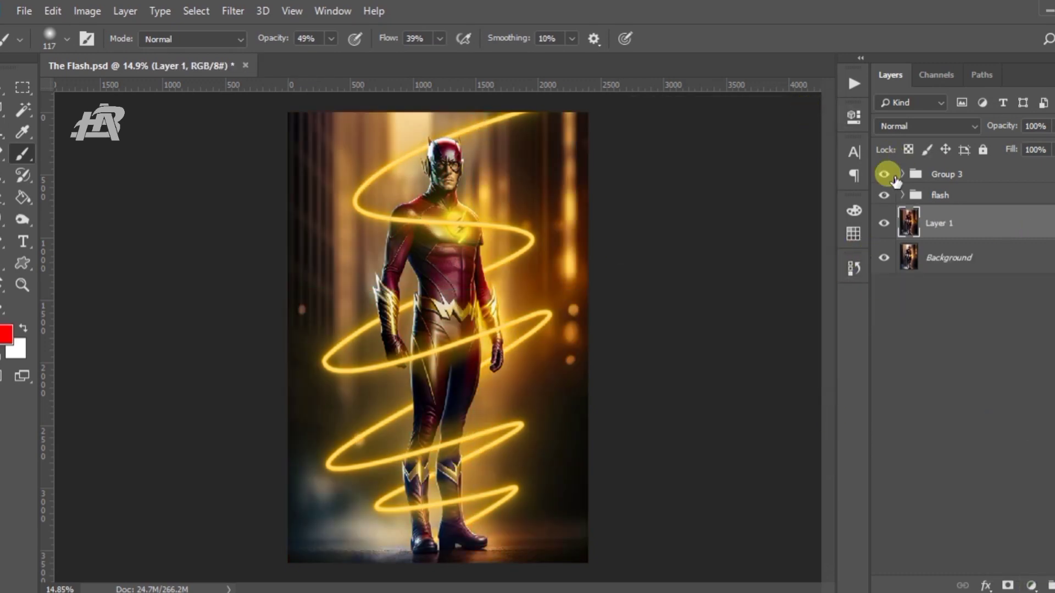
Hide the Group 3 and flash glow groups, fit the image in view, and ready the Quick Selection tool.
{"action": "left_click_drag", "start_coordinate": [884, 174], "coordinate": [884, 194]}
{"action": "key", "text": "ctrl+0"}
{"action": "key", "text": "w"}
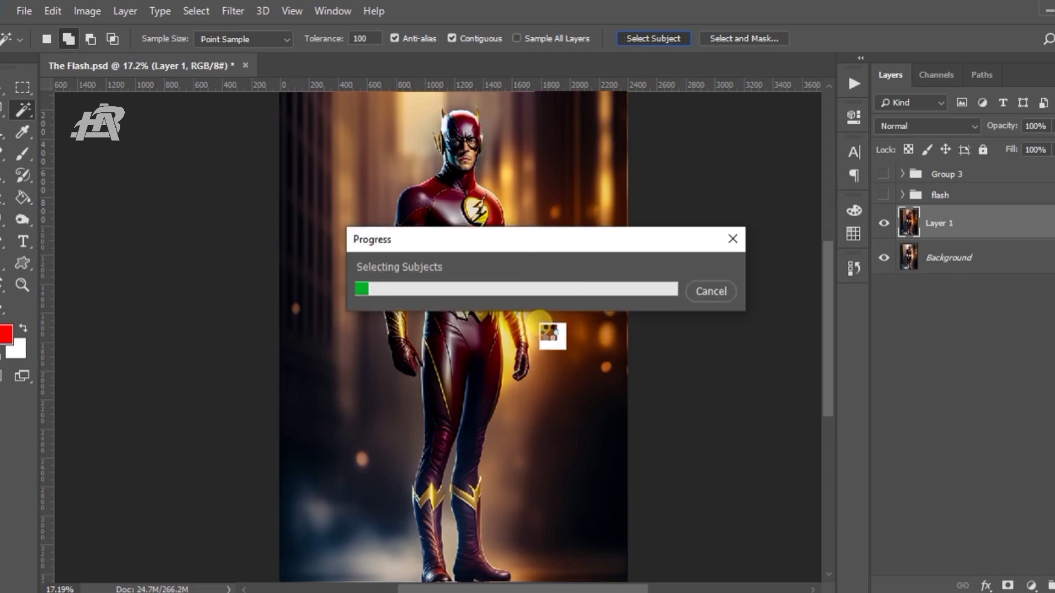
{"action": "scroll", "coordinate": [610, 577], "scroll_direction": "up", "scroll_amount": 3}
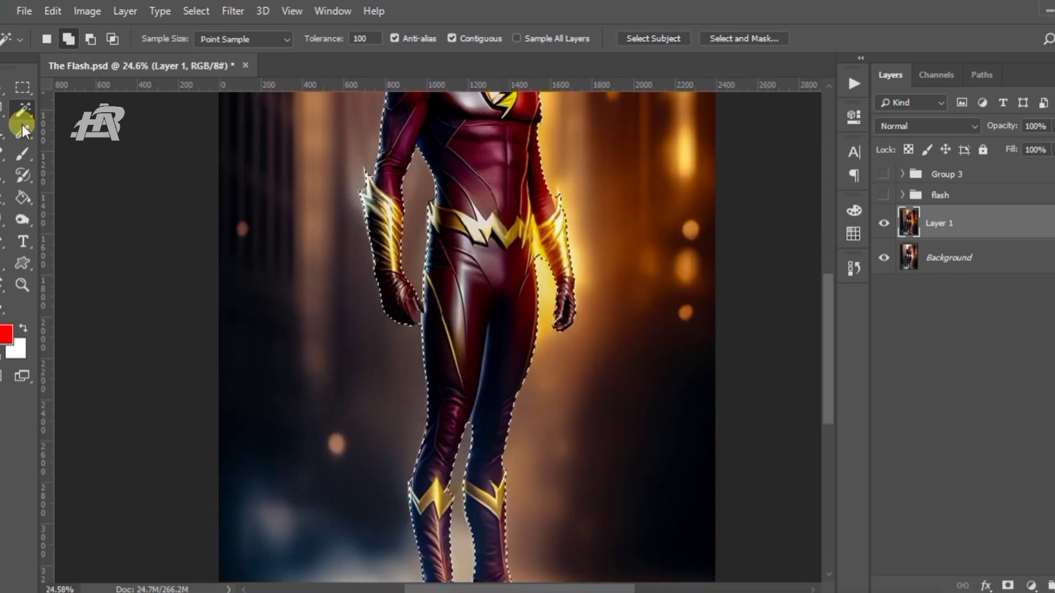
{"action": "left_click", "coordinate": [22, 110]}
{"action": "scroll", "coordinate": [417, 364], "scroll_direction": "down", "scroll_amount": 3}
{"action": "scroll", "coordinate": [441, 429], "scroll_direction": "up", "scroll_amount": 5}
{"action": "scroll", "coordinate": [546, 295], "scroll_direction": "down", "scroll_amount": 3}
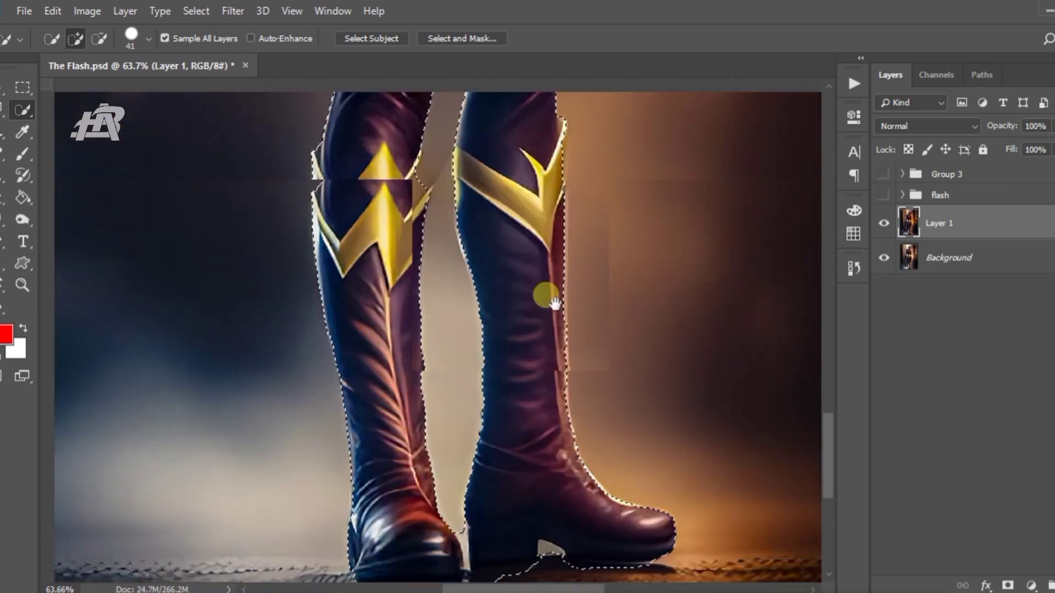
{"action": "scroll", "coordinate": [440, 330], "scroll_direction": "down", "scroll_amount": 3}
Refine the selection around the boots, adding the right heel and removing floor near heels and sole.
{"action": "mouse_move", "coordinate": [384, 379]}
{"action": "left_mouse_down"}
{"action": "mouse_move", "coordinate": [310, 397]}
{"action": "mouse_move", "coordinate": [345, 311]}
{"action": "left_mouse_up"}
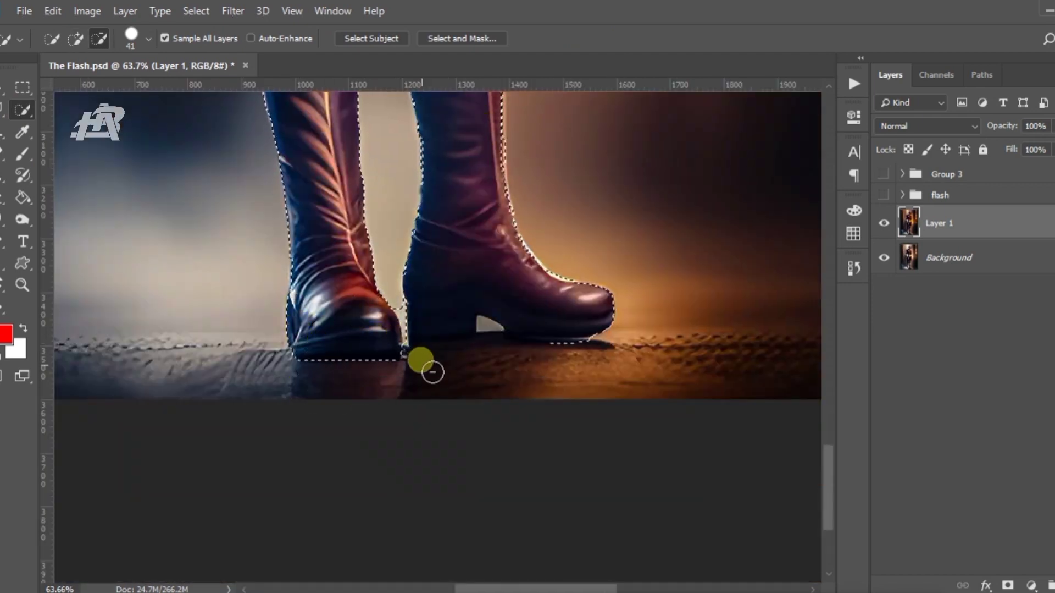
{"action": "left_click_drag", "start_coordinate": [433, 372], "coordinate": [425, 336]}
{"action": "left_click_drag", "start_coordinate": [446, 277], "coordinate": [572, 299]}
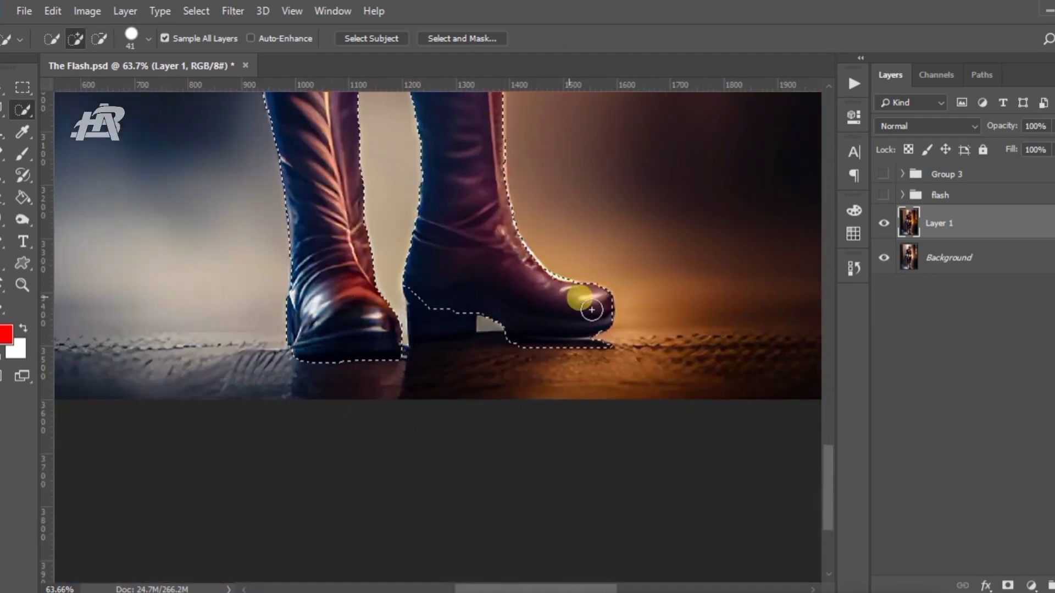
{"action": "left_click_drag", "start_coordinate": [549, 352], "coordinate": [561, 365]}
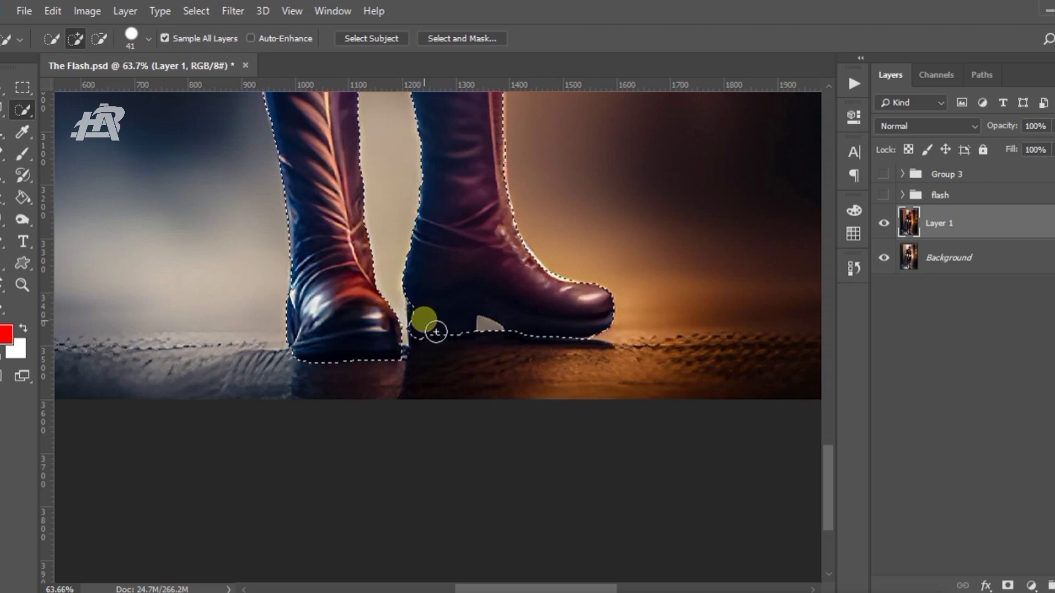
{"action": "key", "text": "alt"}
{"action": "scroll", "coordinate": [500, 355], "scroll_direction": "down", "scroll_amount": 8}
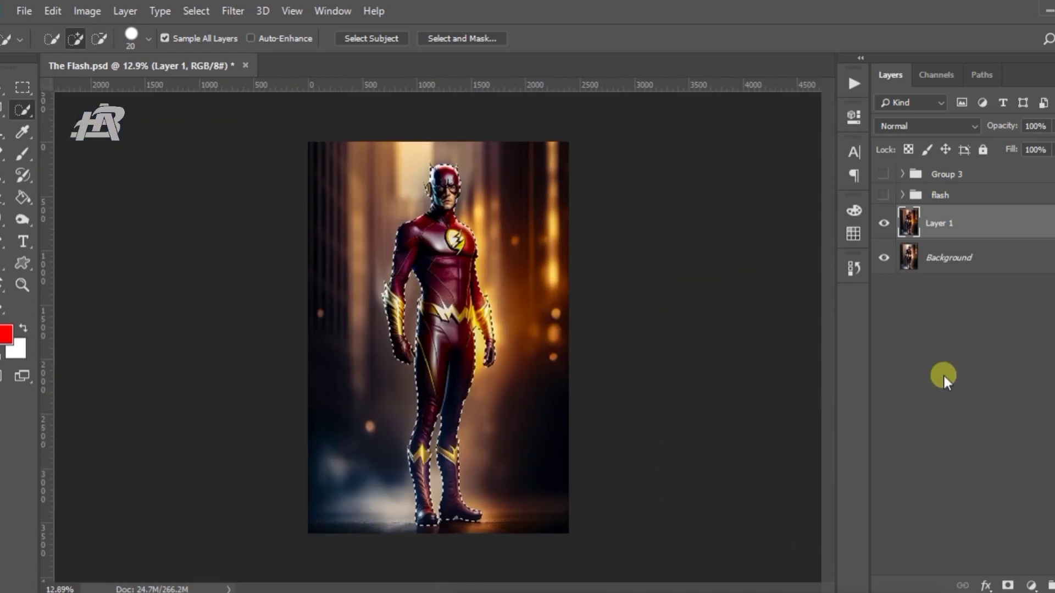
Inspect Group 3's contents and Group 2's mask, then hide the glow groups and return to Layer 1.
{"action": "left_click", "coordinate": [945, 377]}
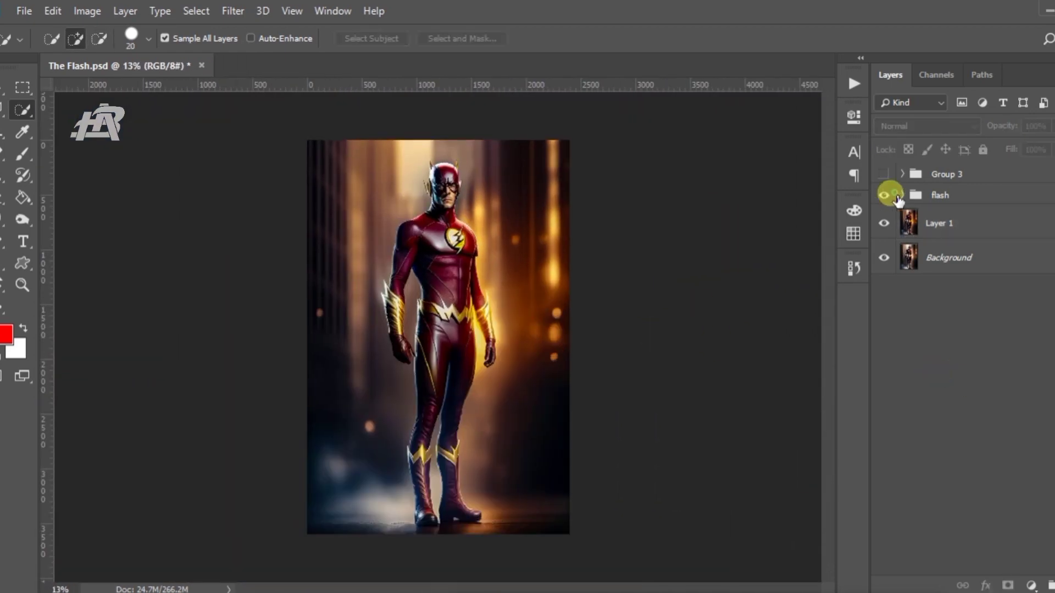
{"action": "left_click_drag", "start_coordinate": [884, 174], "coordinate": [884, 195]}
{"action": "left_click", "coordinate": [902, 195]}
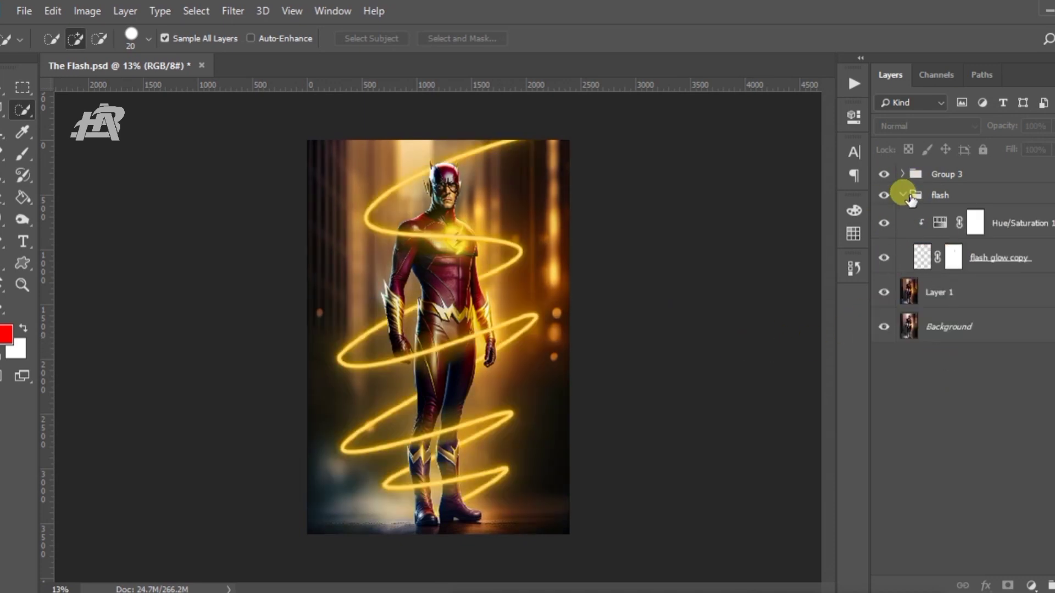
{"action": "left_click", "coordinate": [959, 236]}
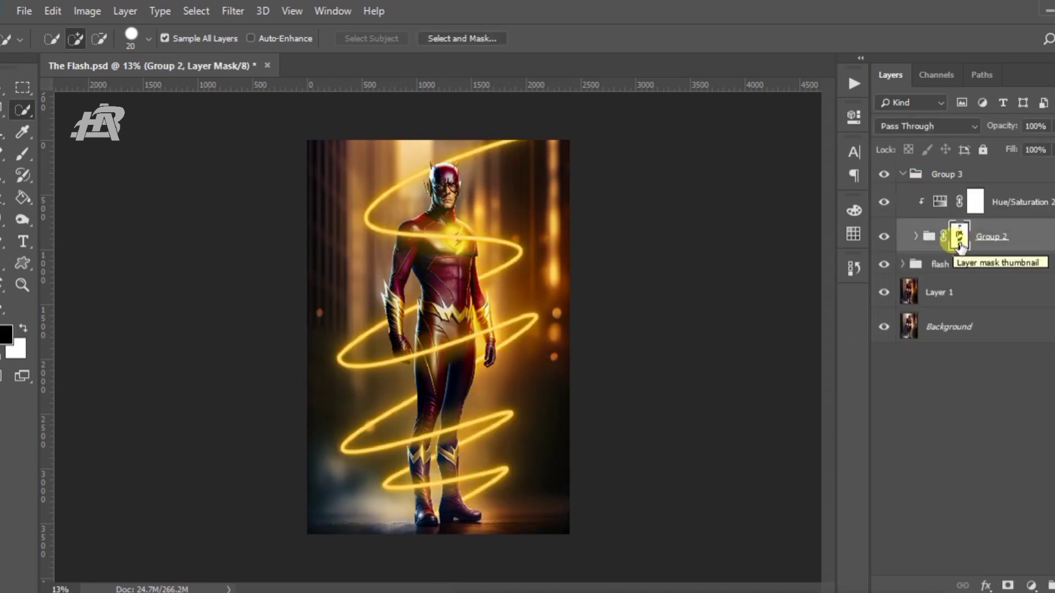
{"action": "left_click", "coordinate": [913, 293]}
{"action": "left_click", "coordinate": [902, 174]}
{"action": "left_click", "coordinate": [940, 223]}
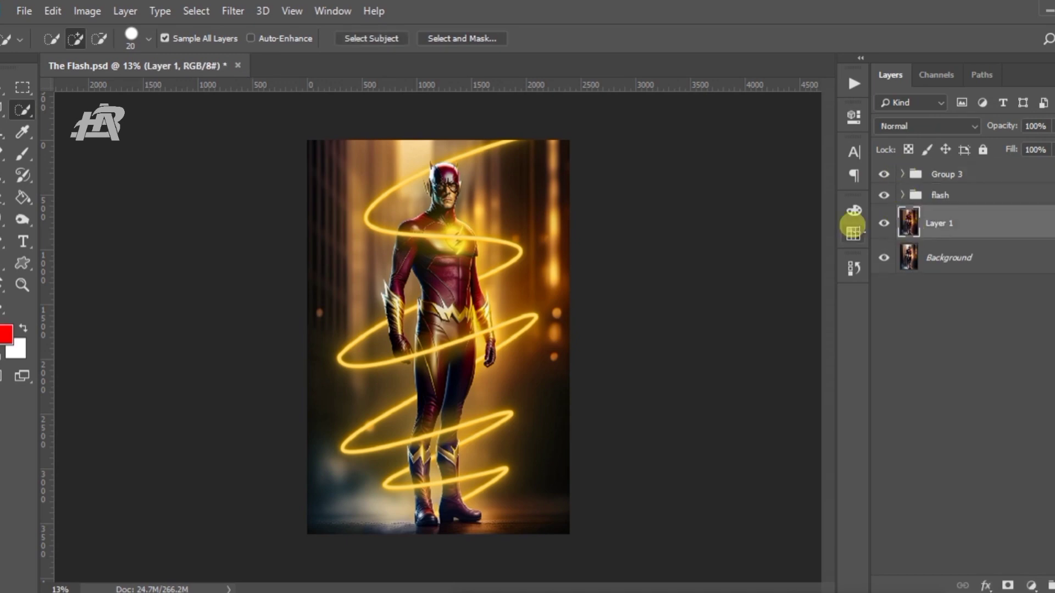
{"action": "left_click_drag", "start_coordinate": [884, 174], "coordinate": [884, 195]}
Remove background near the left wrist from the selection and copy the figure to Layer 2.
{"action": "scroll", "coordinate": [407, 301], "scroll_direction": "up", "scroll_amount": 5}
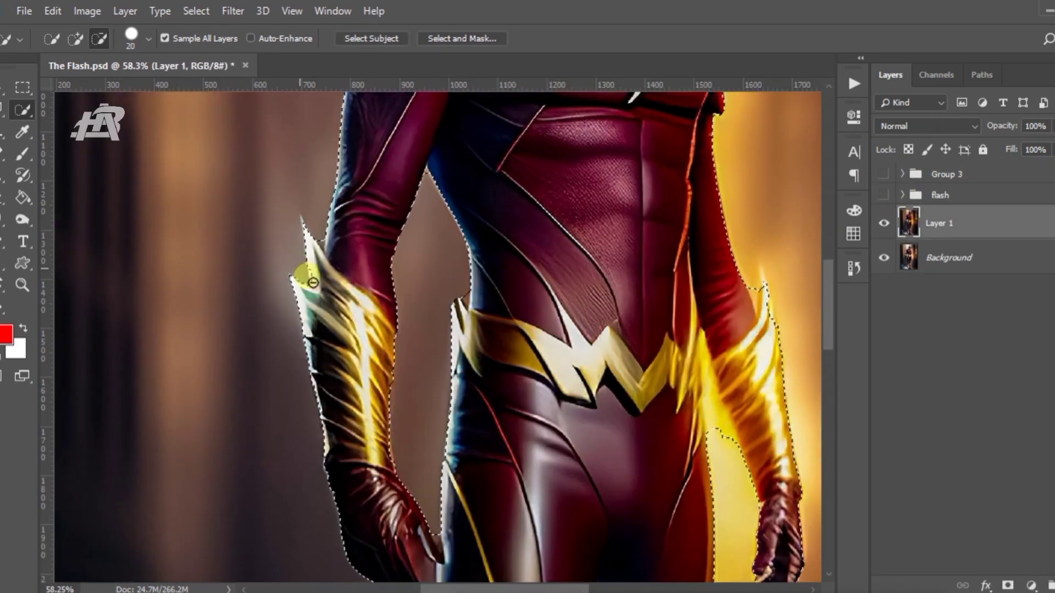
{"action": "left_click_drag", "start_coordinate": [323, 269], "coordinate": [377, 283]}
{"action": "scroll", "coordinate": [377, 282], "scroll_direction": "down", "scroll_amount": 5}
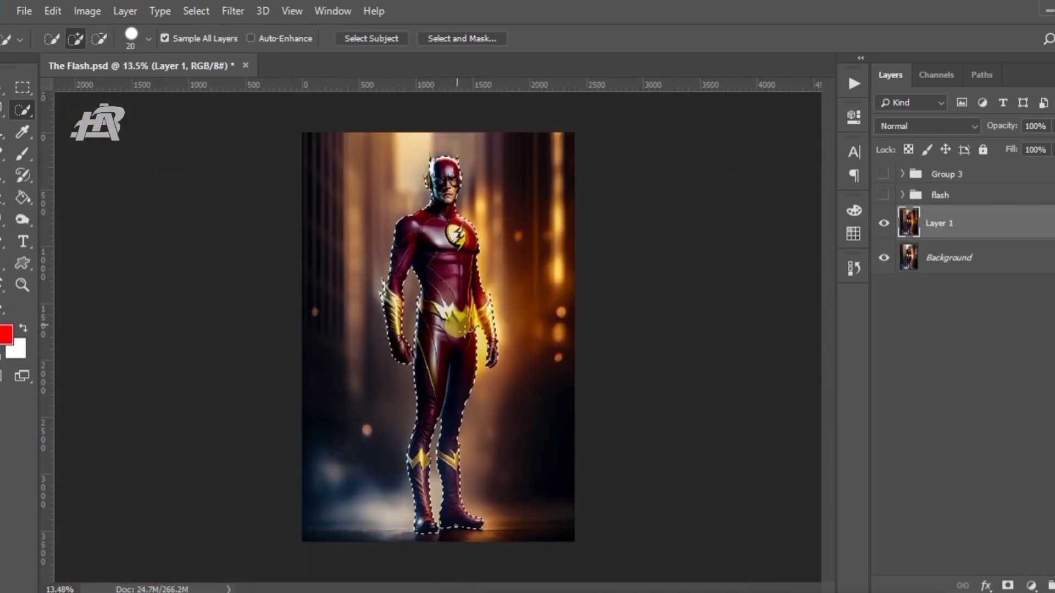
{"action": "key", "text": "ctrl+j"}
Turn the spiral Group 3 and flash glow groups back on.
{"action": "left_click", "coordinate": [884, 173]}
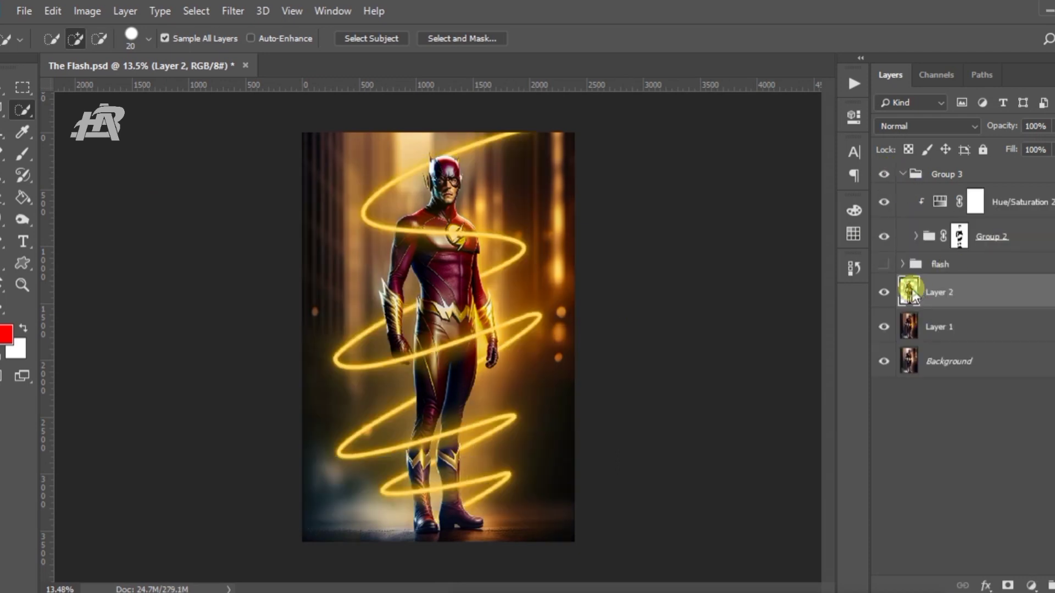
{"action": "left_click", "coordinate": [884, 264]}
{"action": "scroll", "coordinate": [493, 329], "scroll_direction": "up", "scroll_amount": 3}
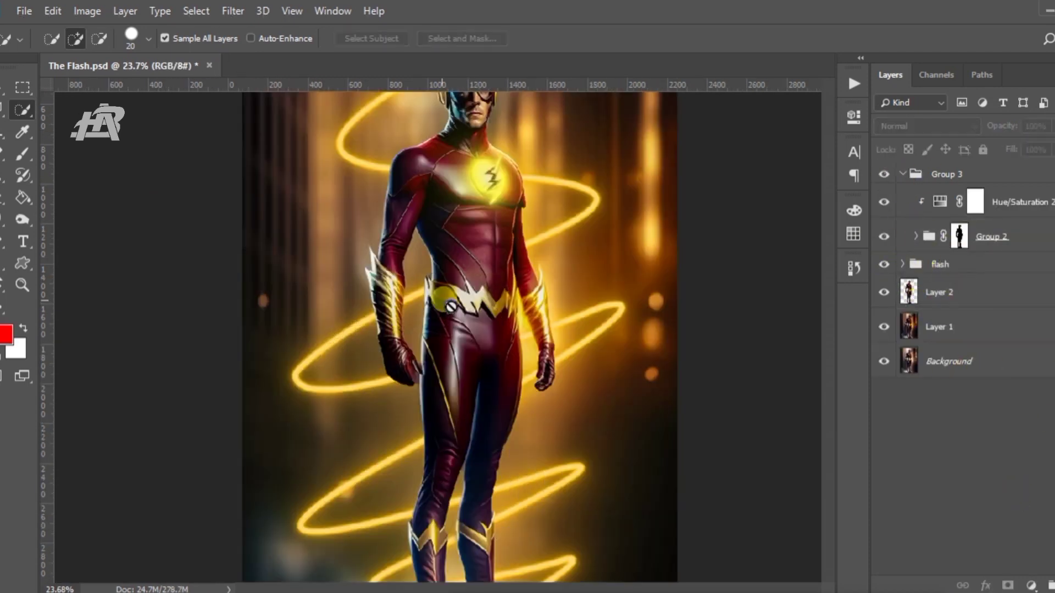
{"action": "scroll", "coordinate": [494, 328], "scroll_direction": "up", "scroll_amount": 1}
{"action": "scroll", "coordinate": [506, 336], "scroll_direction": "up", "scroll_amount": 3}
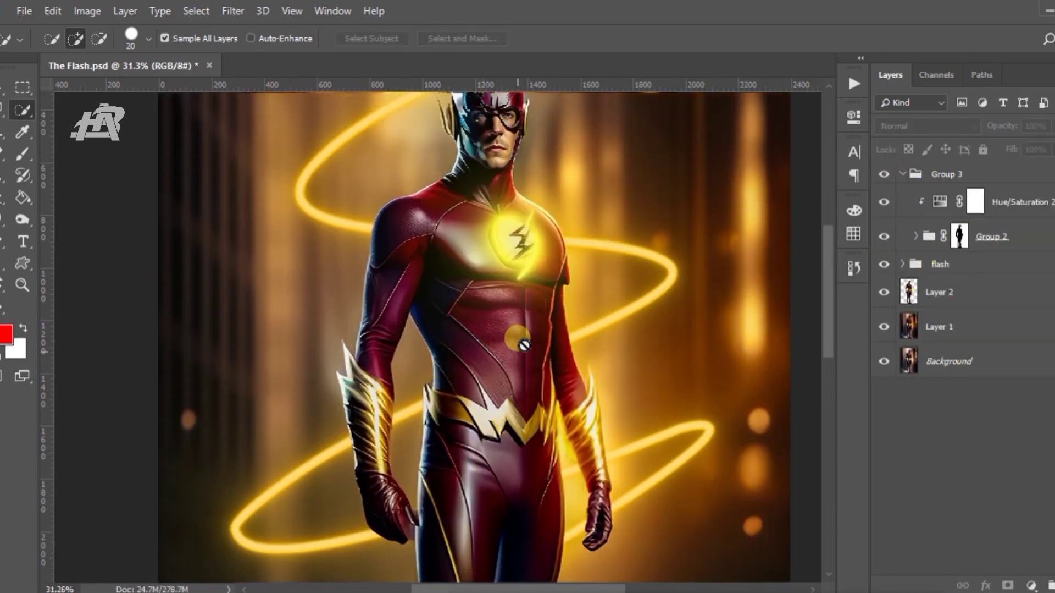
{"action": "scroll", "coordinate": [524, 345], "scroll_direction": "up", "scroll_amount": 1}
Paint white on Group 2's mask to bring the glowing streak back over the torso and belt.
{"action": "scroll", "coordinate": [550, 319], "scroll_direction": "up", "scroll_amount": 2}
{"action": "left_click", "coordinate": [959, 236]}
{"action": "left_click", "coordinate": [22, 154]}
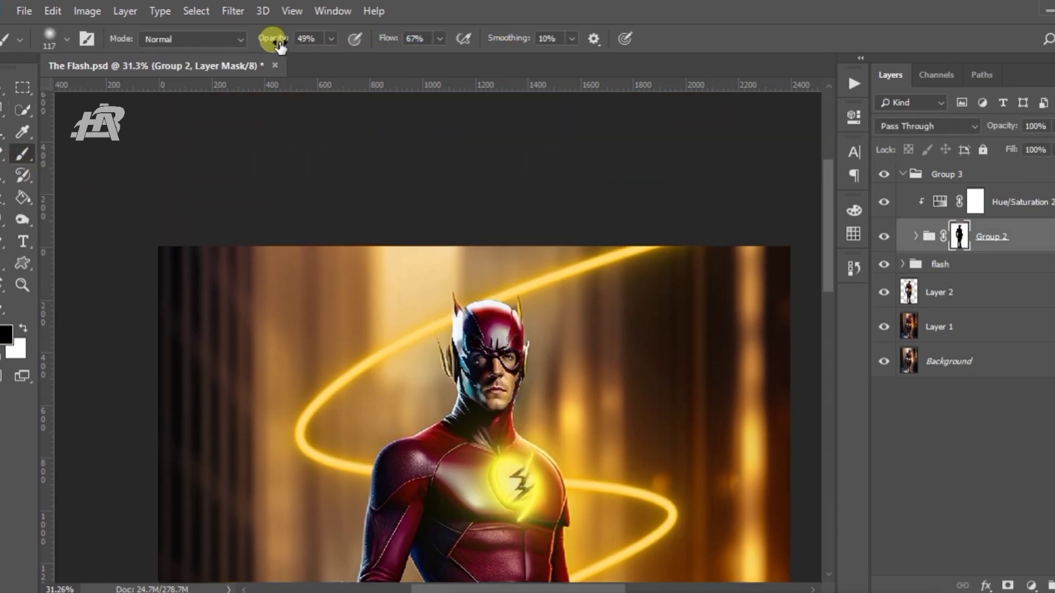
{"action": "key", "text": "x"}
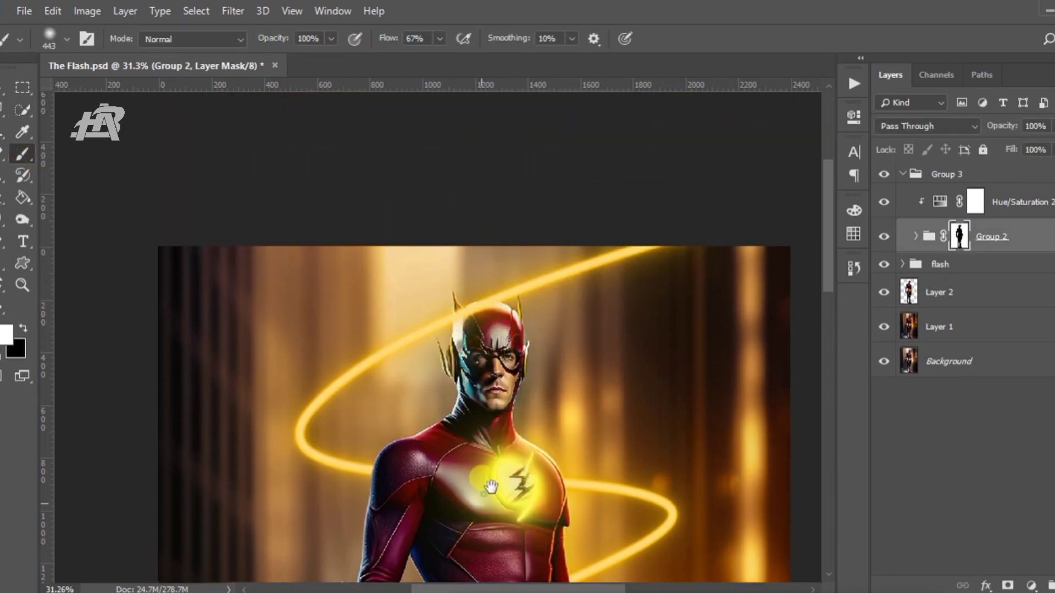
{"action": "left_click_drag", "start_coordinate": [491, 486], "coordinate": [457, 266]}
{"action": "left_click_drag", "start_coordinate": [514, 351], "coordinate": [376, 402]}
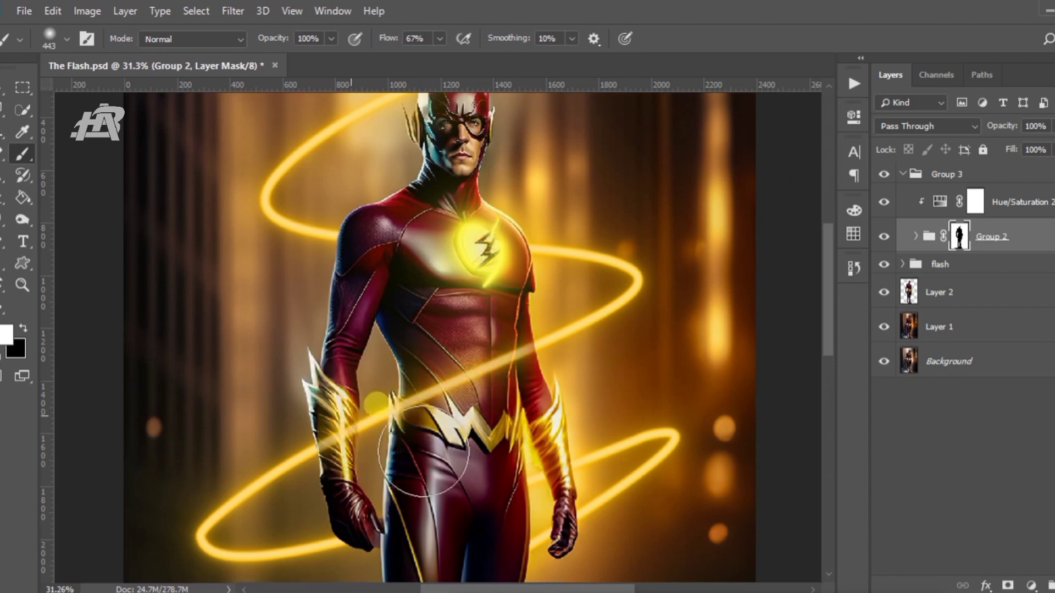
{"action": "left_click_drag", "start_coordinate": [570, 393], "coordinate": [404, 448]}
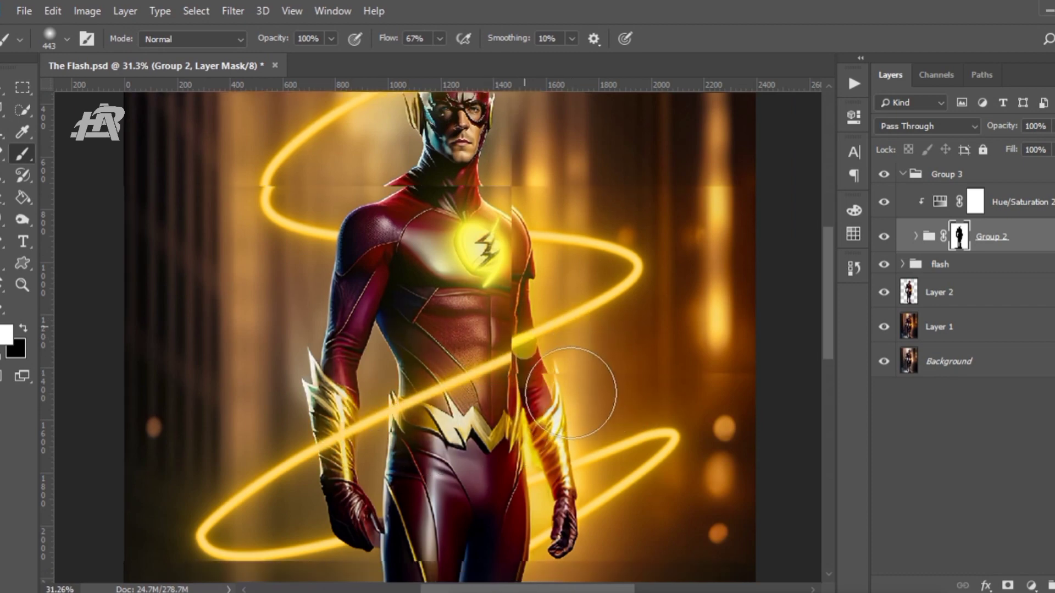
Paint the glow streak back over the legs and across the thigh.
{"action": "scroll", "coordinate": [594, 379], "scroll_direction": "down", "scroll_amount": 1}
{"action": "scroll", "coordinate": [583, 385], "scroll_direction": "down", "scroll_amount": 4}
{"action": "scroll", "coordinate": [604, 390], "scroll_direction": "down", "scroll_amount": 1}
{"action": "scroll", "coordinate": [614, 384], "scroll_direction": "down", "scroll_amount": 3}
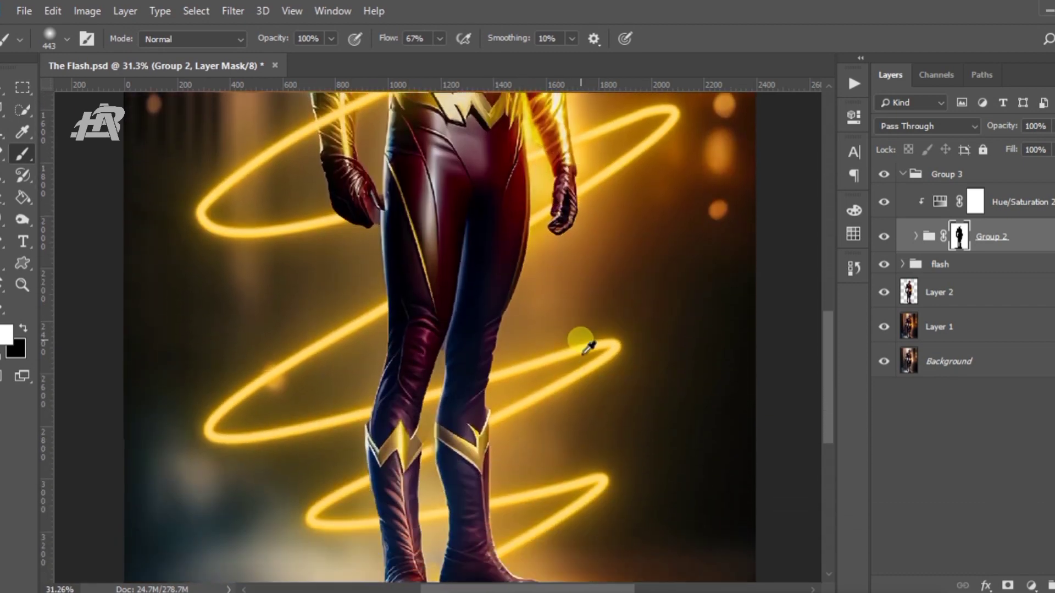
{"action": "scroll", "coordinate": [631, 317], "scroll_direction": "up", "scroll_amount": 1}
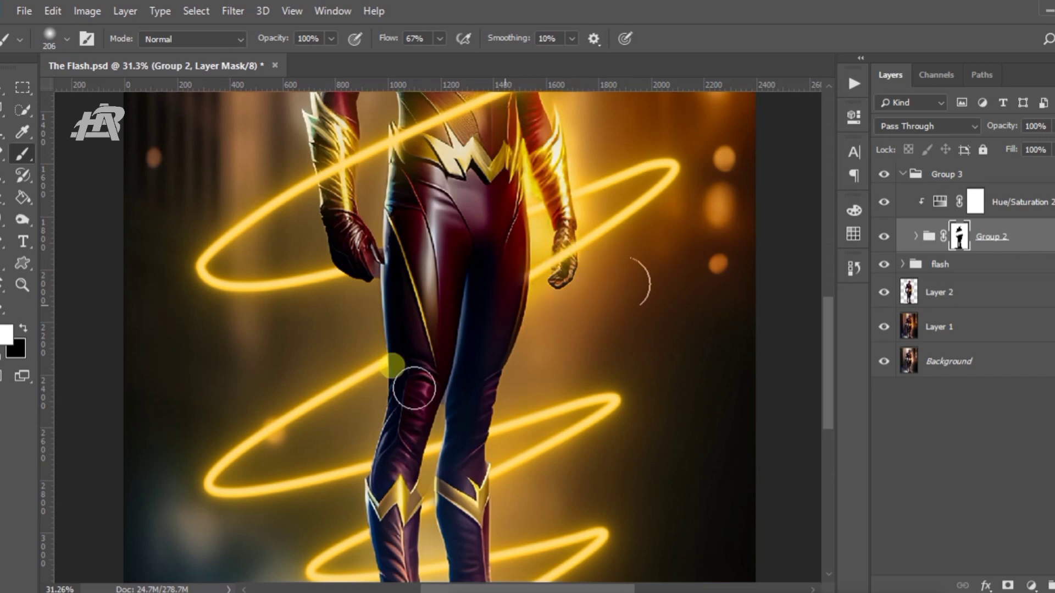
{"action": "left_click_drag", "start_coordinate": [413, 379], "coordinate": [483, 329]}
{"action": "left_click_drag", "start_coordinate": [457, 366], "coordinate": [604, 351]}
Shrink the brush to about 171 px and reveal the glow line across both boots.
{"action": "scroll", "coordinate": [603, 351], "scroll_direction": "down", "scroll_amount": 1}
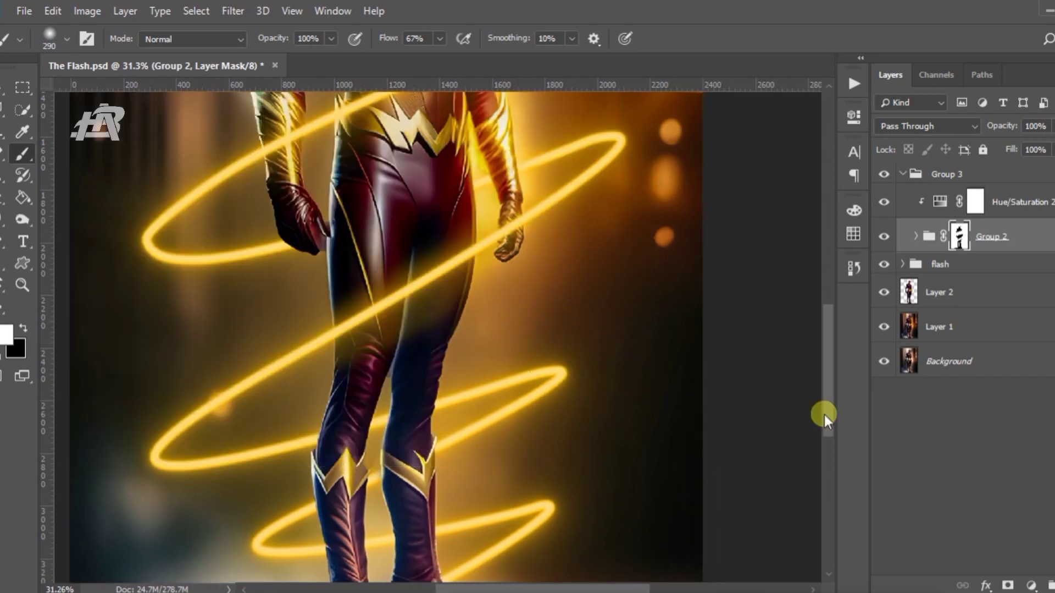
{"action": "scroll", "coordinate": [697, 411], "scroll_direction": "down", "scroll_amount": 3}
{"action": "scroll", "coordinate": [367, 332], "scroll_direction": "up", "scroll_amount": 3}
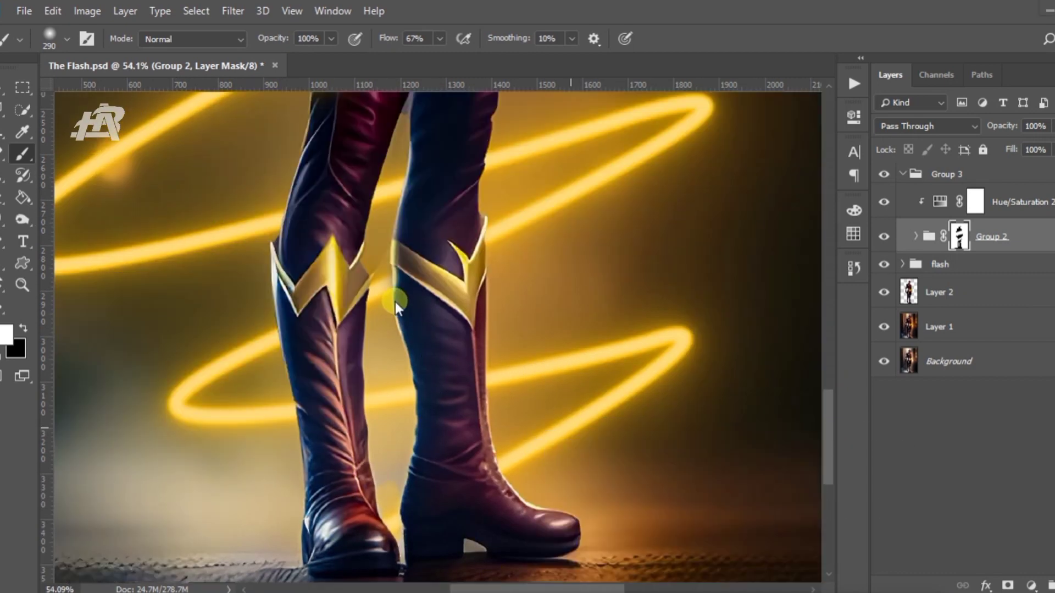
{"action": "left_click_drag", "start_coordinate": [450, 265], "coordinate": [421, 271]}
{"action": "left_click_drag", "start_coordinate": [205, 351], "coordinate": [237, 383]}
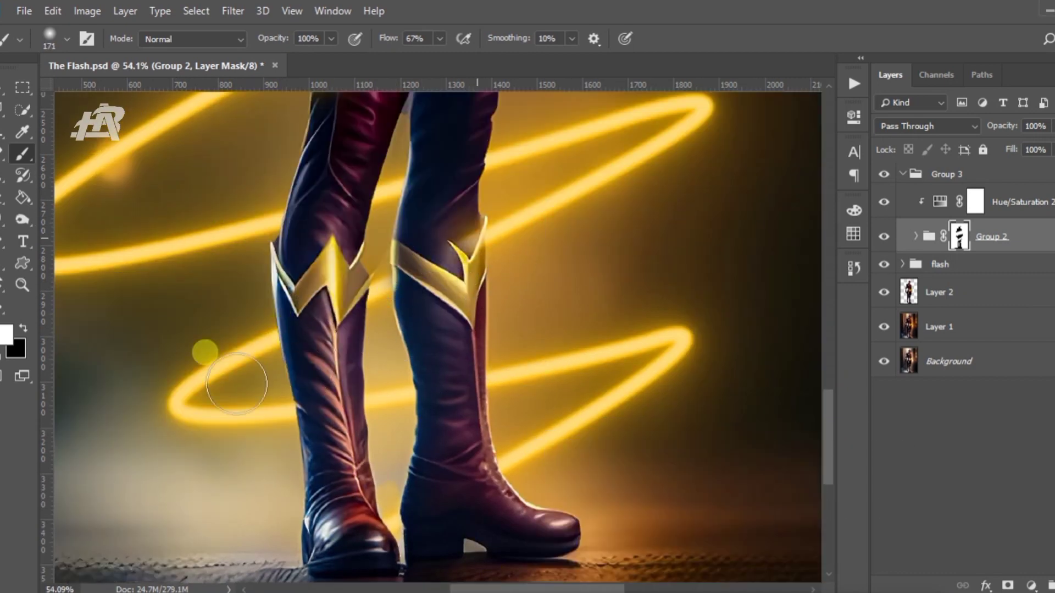
{"action": "left_click_drag", "start_coordinate": [478, 233], "coordinate": [269, 346]}
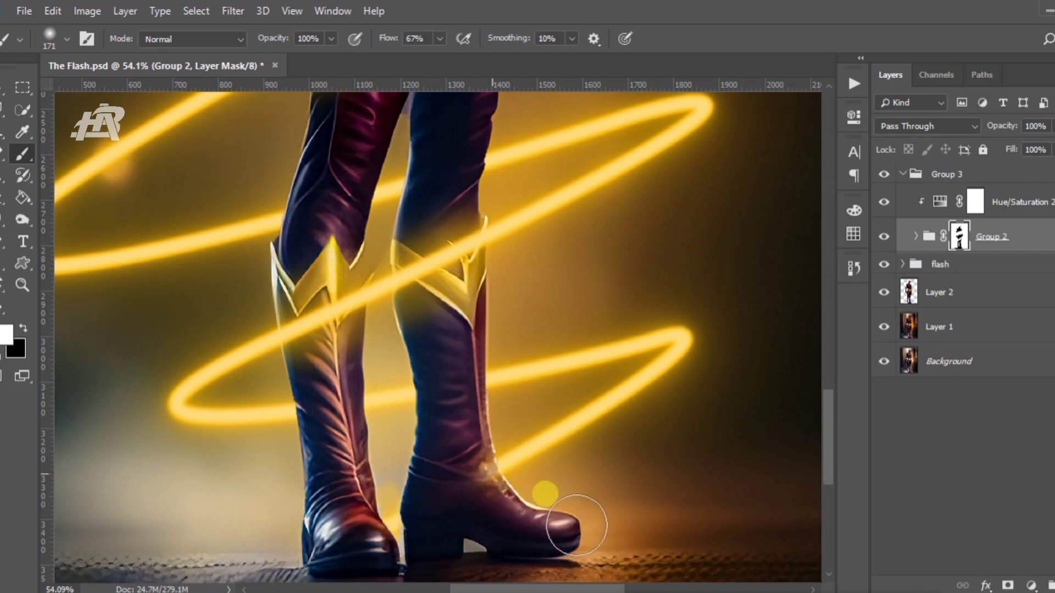
{"action": "left_click_drag", "start_coordinate": [827, 434], "coordinate": [828, 455]}
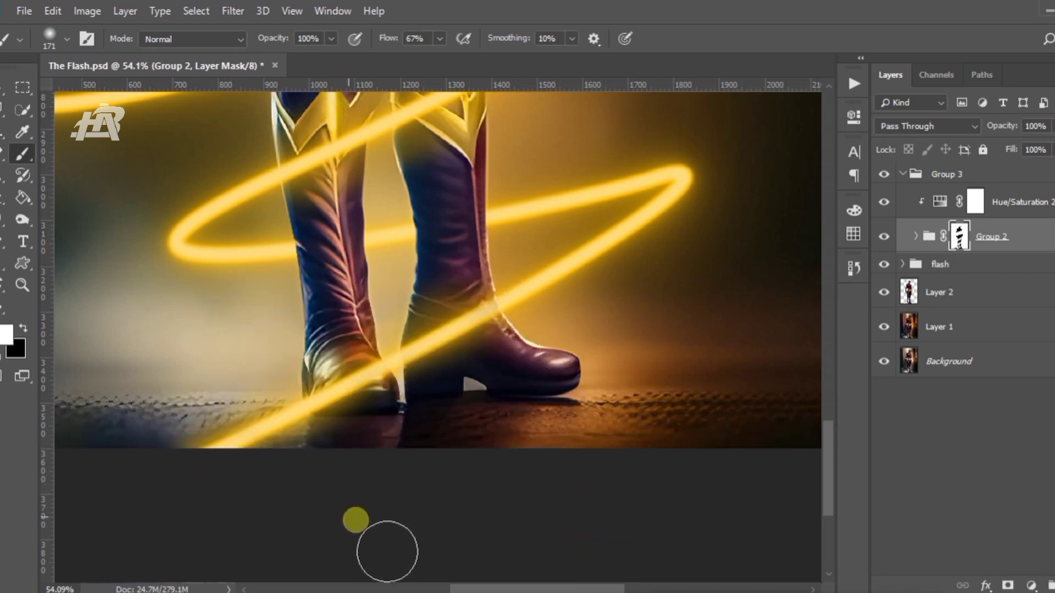
{"action": "key", "text": "ctrl+0"}
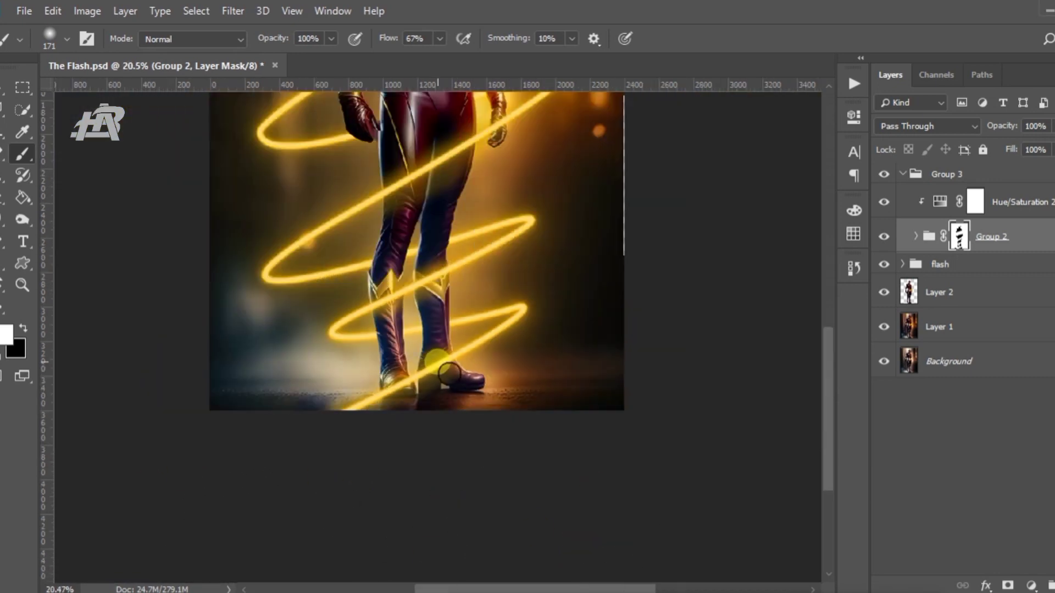
Group Group 3, flash, Layer 2 and Layer 1 into Group 4.
{"action": "left_click", "coordinate": [985, 325]}
{"action": "left_click", "coordinate": [902, 175], "text": "shift"}
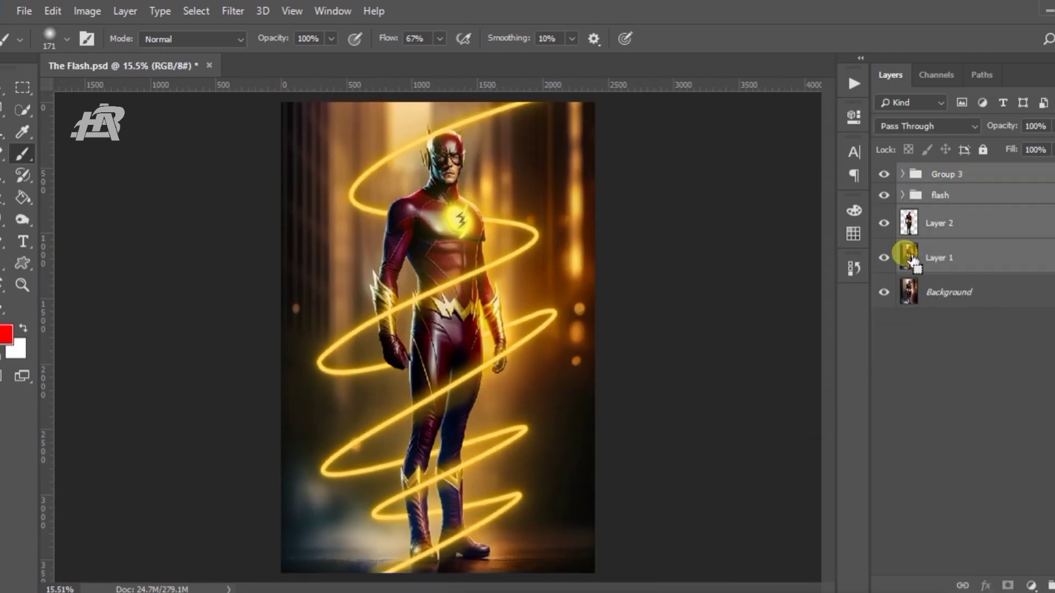
{"action": "key", "text": "ctrl+g"}
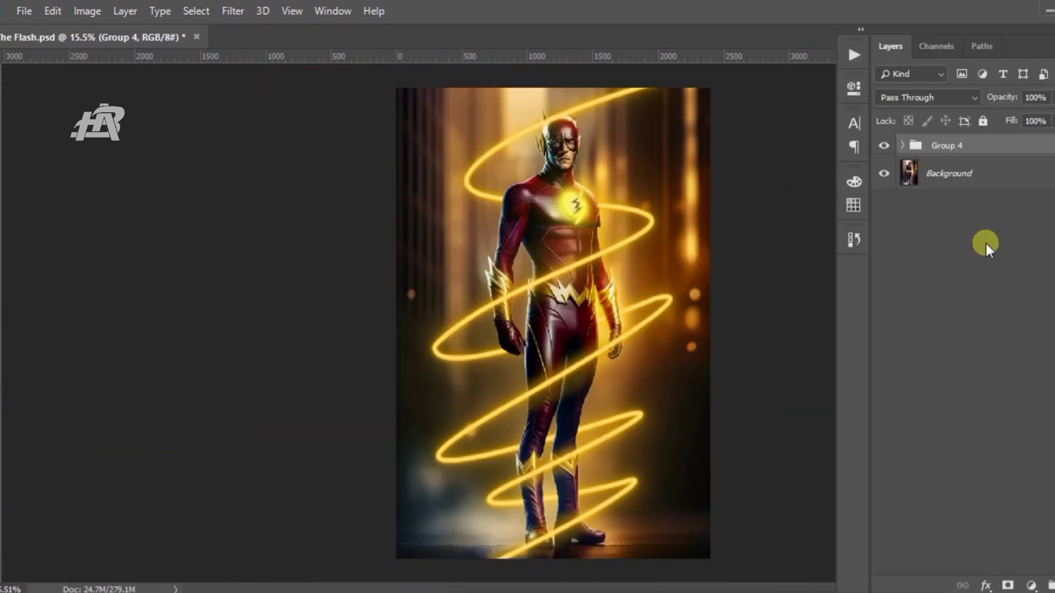
{"action": "left_click", "coordinate": [884, 146]}
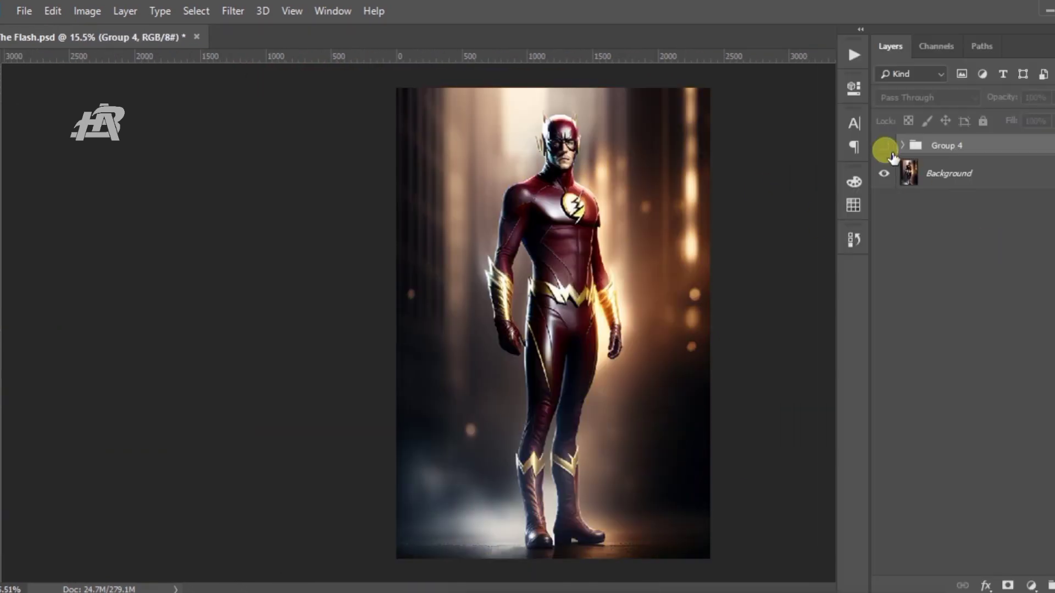
Stamp a merged copy of all visible layers on top as Layer 3.
{"action": "left_click", "coordinate": [897, 245]}
{"action": "key", "text": "Tab"}
{"action": "key", "text": "Return"}
{"action": "key", "text": "Tab"}
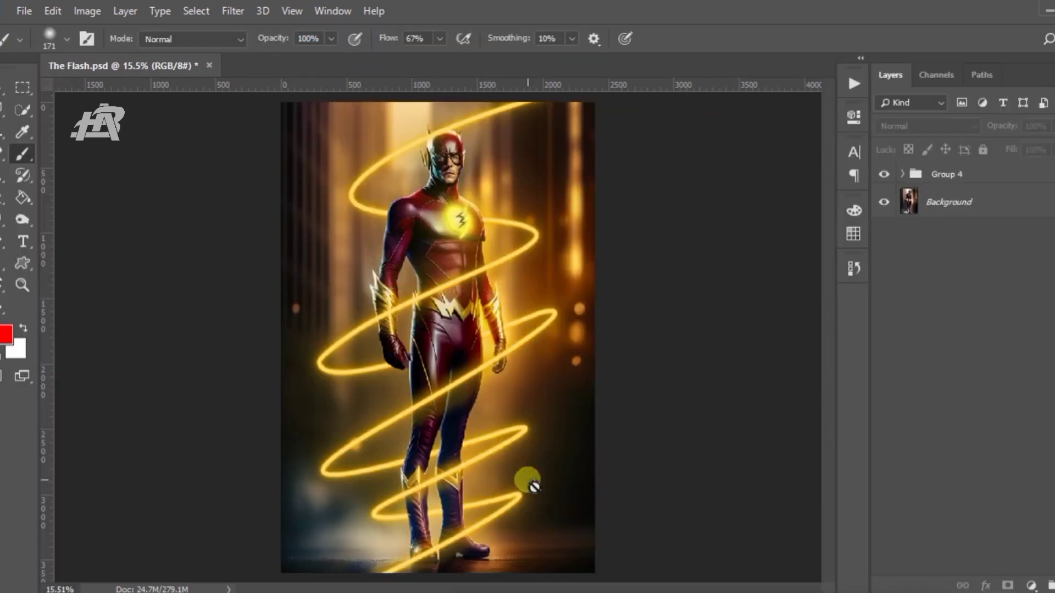
{"action": "key", "text": "ctrl+shift+alt+e"}
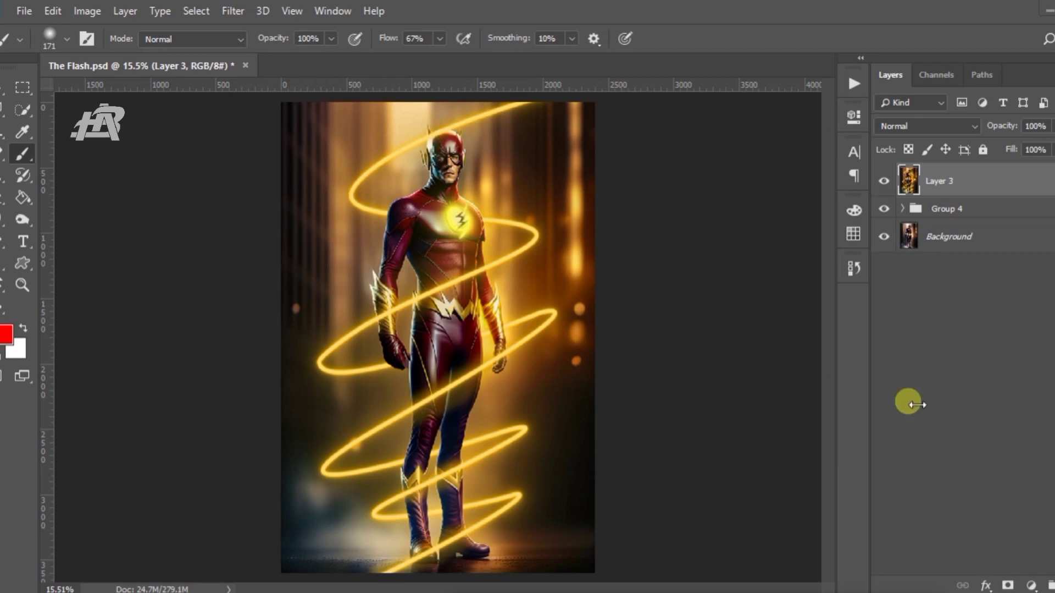
Duplicate Layer 3 and grade it in Camera Raw: Exposure -0.30, Contrast +24, Clarity +38, Dehaze +43.
{"action": "key", "text": "ctrl+j"}
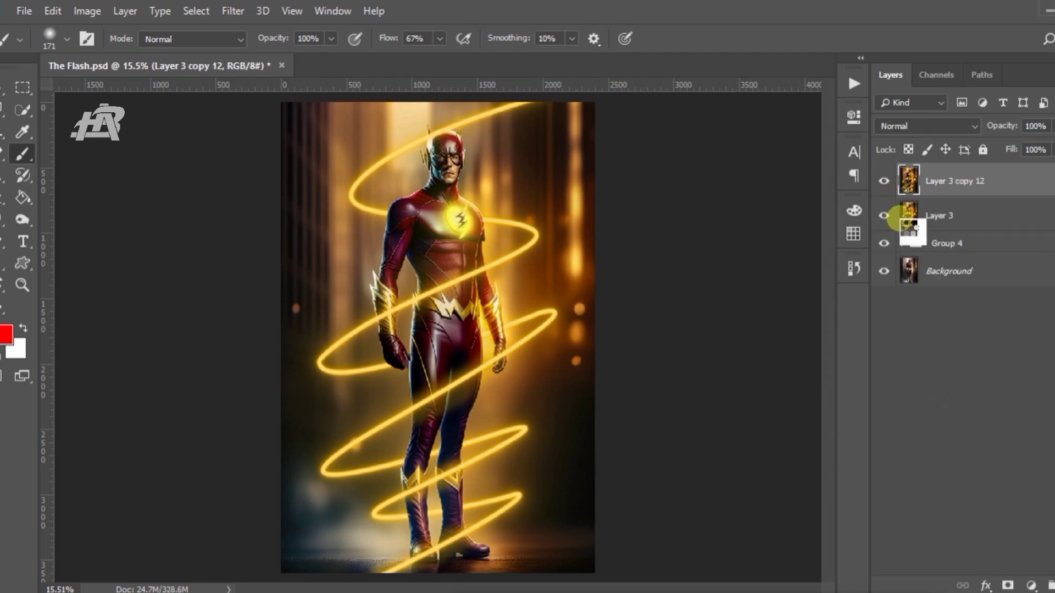
{"action": "key", "text": "ctrl+shift+a"}
{"action": "left_click", "coordinate": [411, 293]}
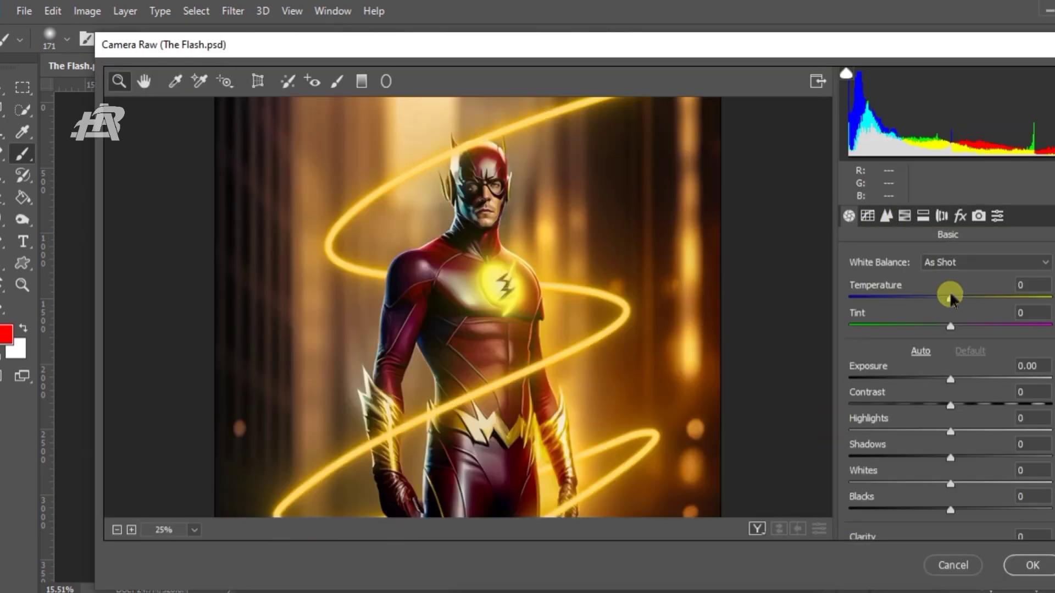
{"action": "mouse_move", "coordinate": [950, 298]}
{"action": "left_mouse_down"}
{"action": "mouse_move", "coordinate": [938, 328]}
{"action": "mouse_move", "coordinate": [945, 300]}
{"action": "mouse_move", "coordinate": [981, 326]}
{"action": "mouse_move", "coordinate": [968, 351]}
{"action": "left_mouse_up"}
{"action": "scroll", "coordinate": [938, 325], "scroll_direction": "down", "scroll_amount": 3}
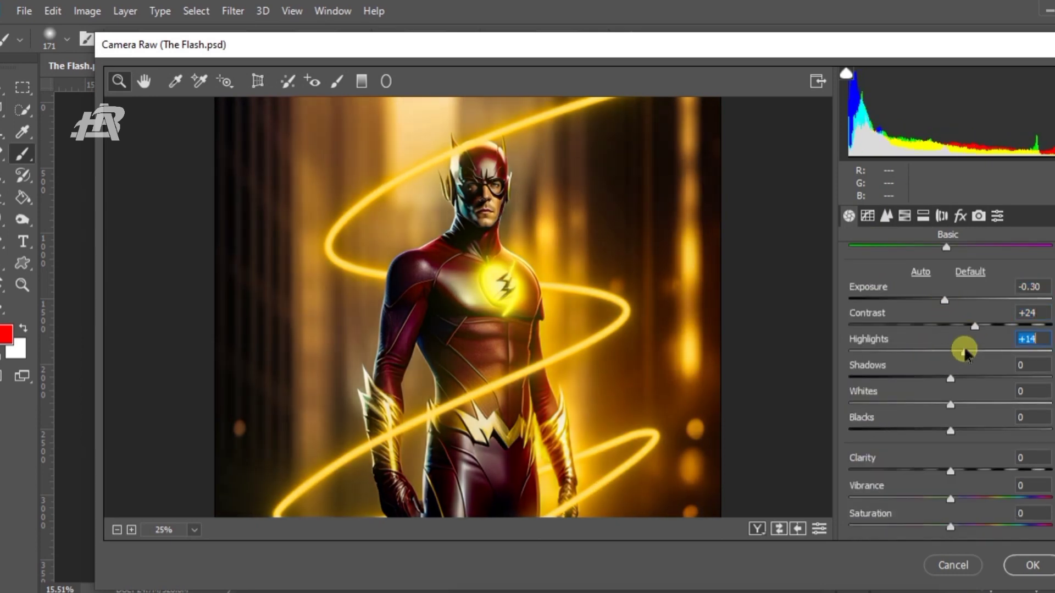
{"action": "left_click_drag", "start_coordinate": [951, 470], "coordinate": [993, 469]}
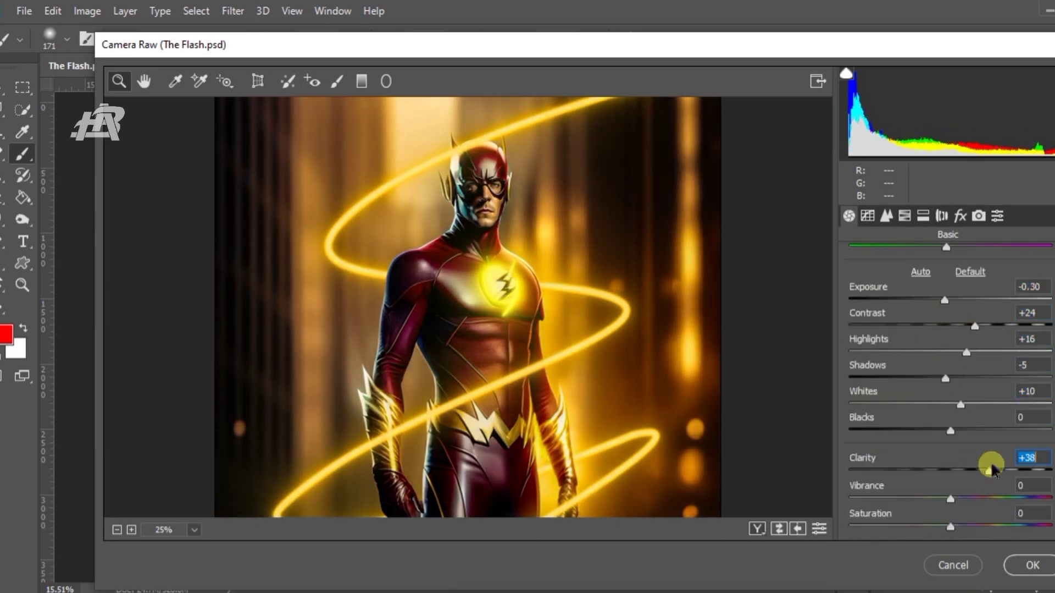
{"action": "left_click", "coordinate": [886, 216]}
{"action": "left_click", "coordinate": [943, 216]}
{"action": "mouse_move", "coordinate": [951, 286]}
{"action": "left_mouse_down"}
{"action": "mouse_move", "coordinate": [996, 287]}
{"action": "mouse_move", "coordinate": [941, 285]}
{"action": "left_mouse_up"}
{"action": "left_click", "coordinate": [1032, 565]}
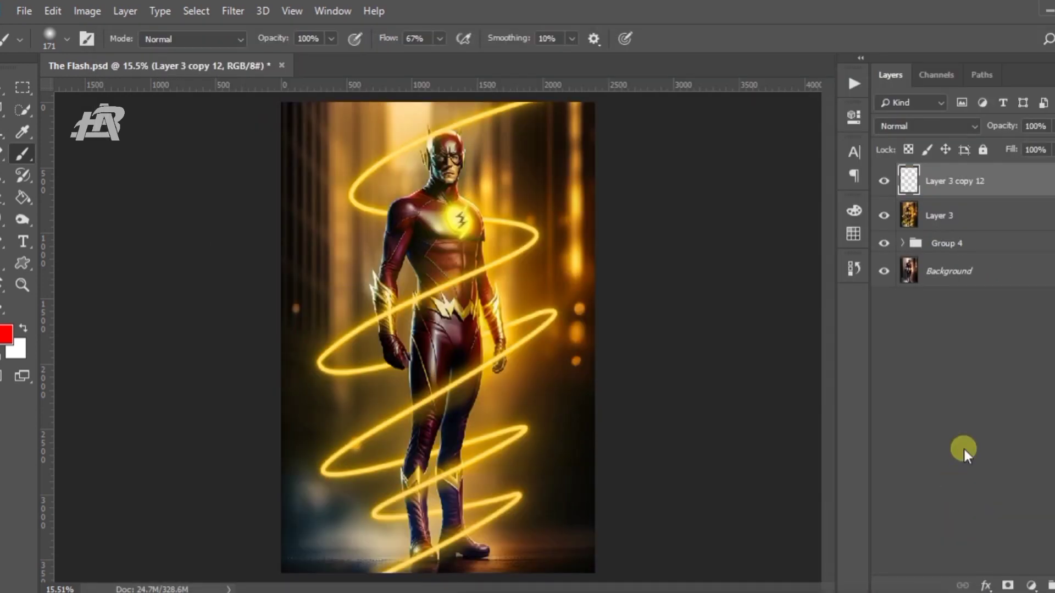
Drag the Grain-Texture-01.png layer into The Flash.psd with the Move tool.
{"action": "key", "text": "v"}
{"action": "left_click_drag", "start_coordinate": [412, 346], "coordinate": [376, 242]}
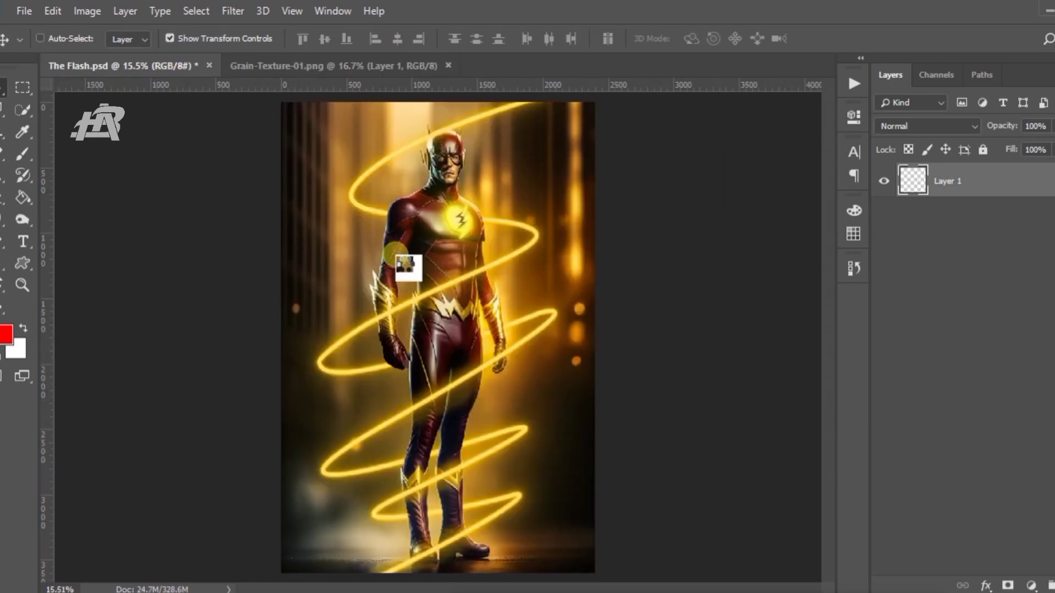
{"action": "left_click_drag", "start_coordinate": [397, 252], "coordinate": [397, 254]}
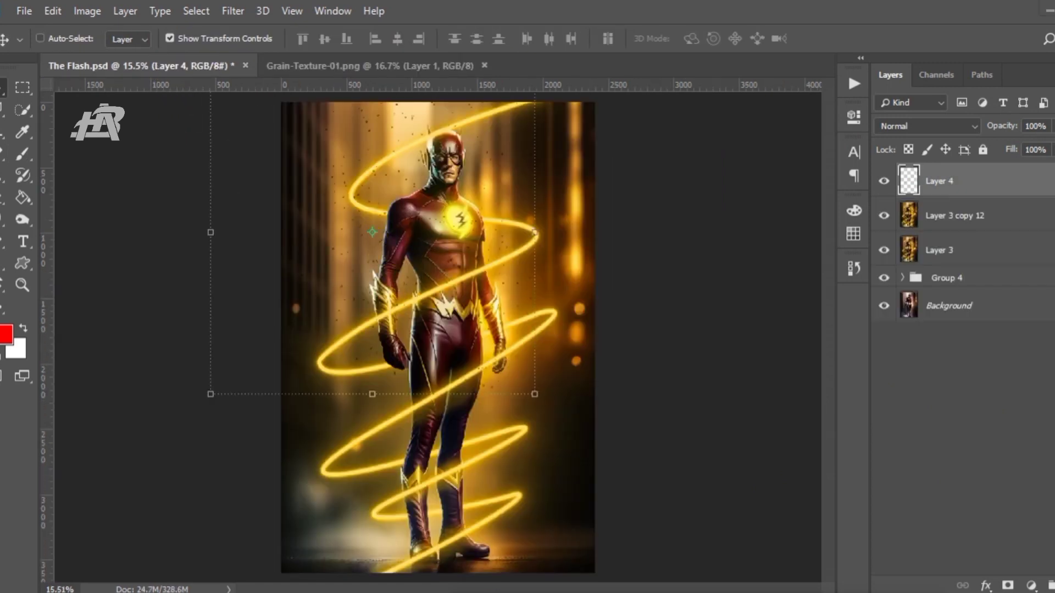
Stretch the grain layer (Layer 4) with Free Transform to cover the whole canvas.
{"action": "left_click_drag", "start_coordinate": [446, 278], "coordinate": [510, 413]}
{"action": "left_click_drag", "start_coordinate": [437, 206], "coordinate": [437, 102]}
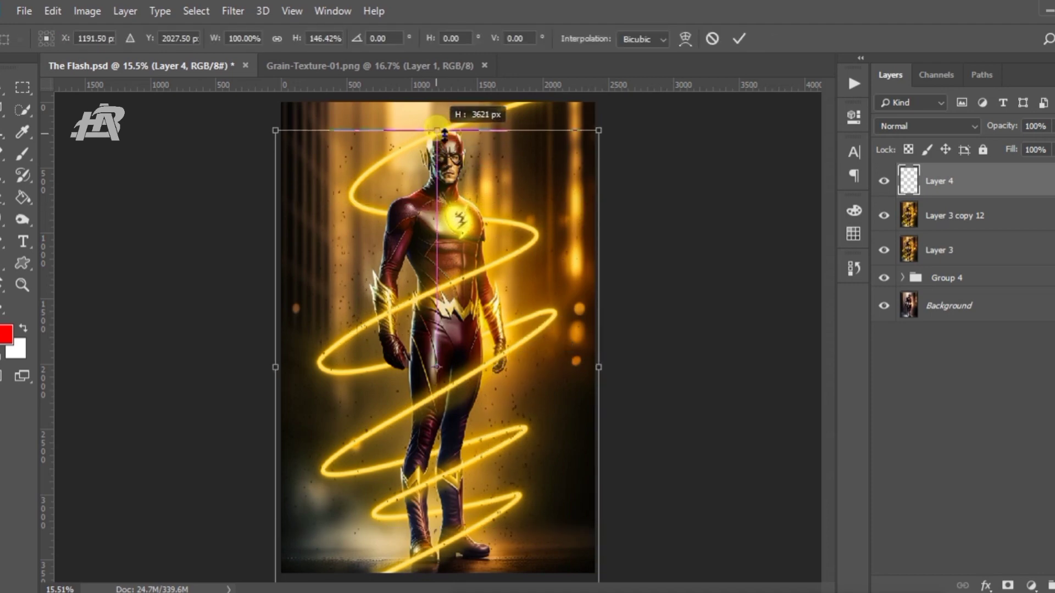
{"action": "left_click_drag", "start_coordinate": [437, 528], "coordinate": [438, 573]}
{"action": "left_click", "coordinate": [739, 38]}
{"action": "key", "text": "ctrl+t"}
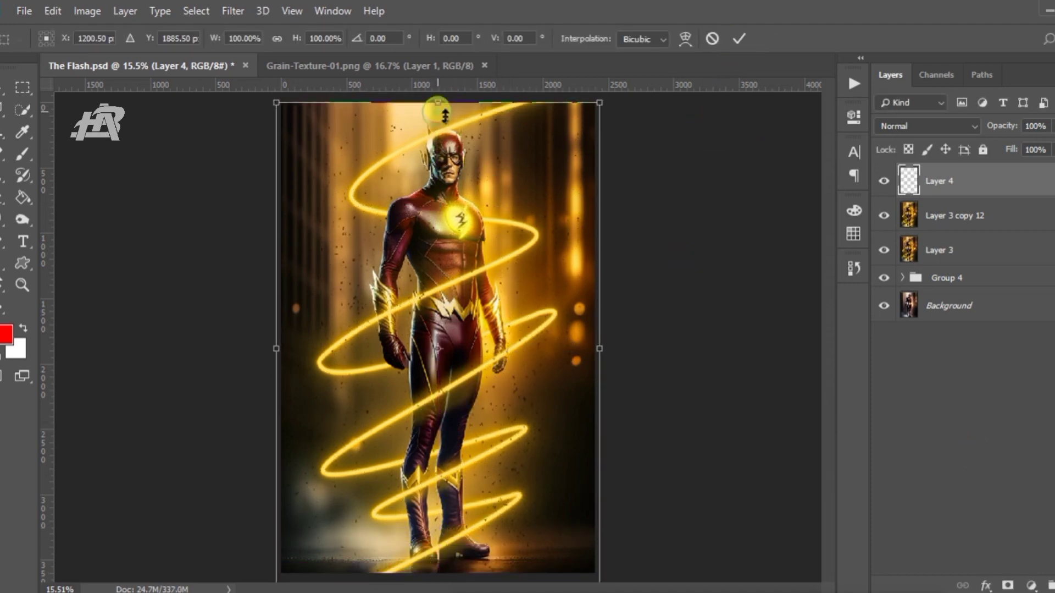
{"action": "key", "text": "alt+space"}
{"action": "key", "text": "ctrl+minus"}
{"action": "key", "text": "Return"}
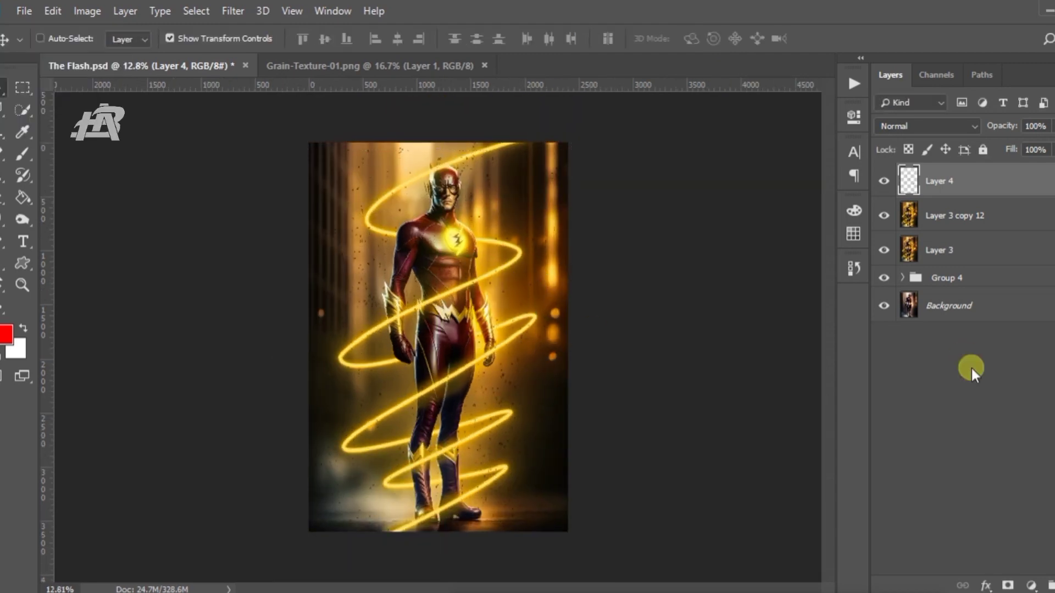
Add a #ffc600 Solid Color fill layer, group it into Group 5, and add a mask.
{"action": "left_click", "coordinate": [1031, 585]}
{"action": "left_click", "coordinate": [957, 344]}
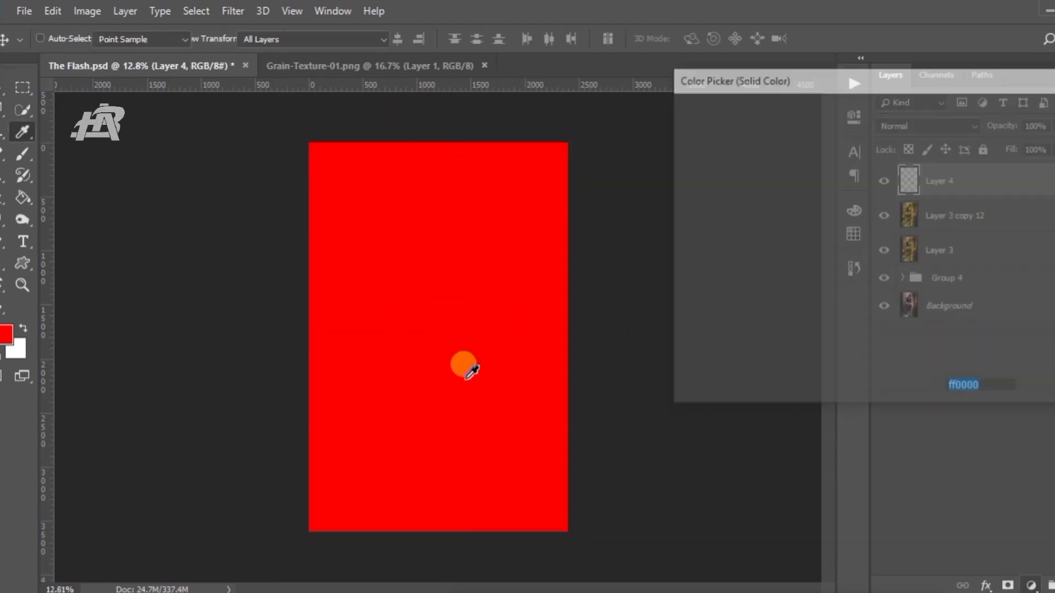
{"action": "left_click", "coordinate": [866, 248]}
{"action": "key", "text": "Return"}
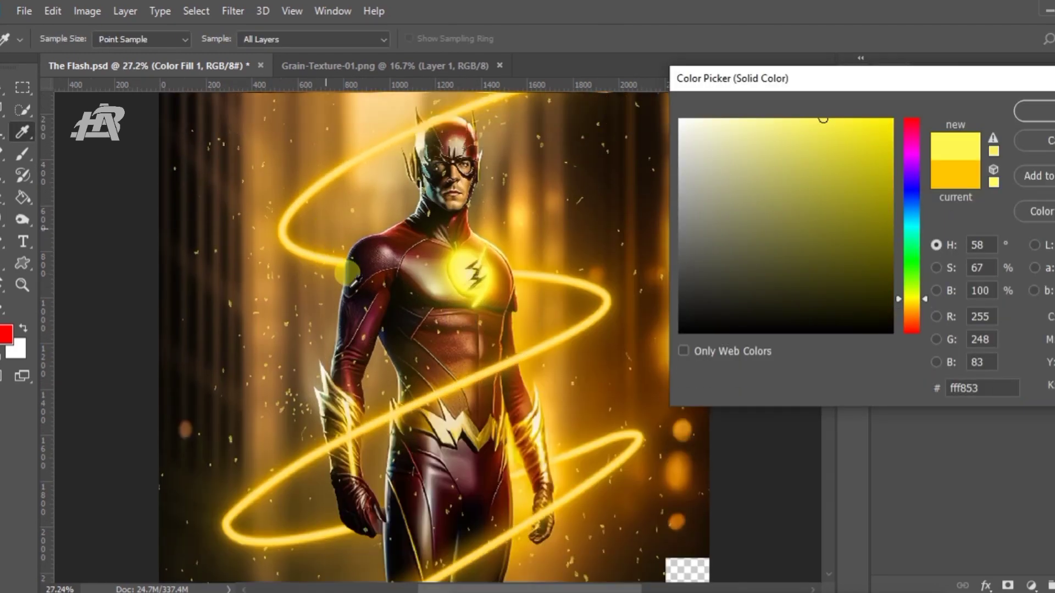
{"action": "left_click", "coordinate": [330, 263]}
{"action": "left_click", "coordinate": [468, 278]}
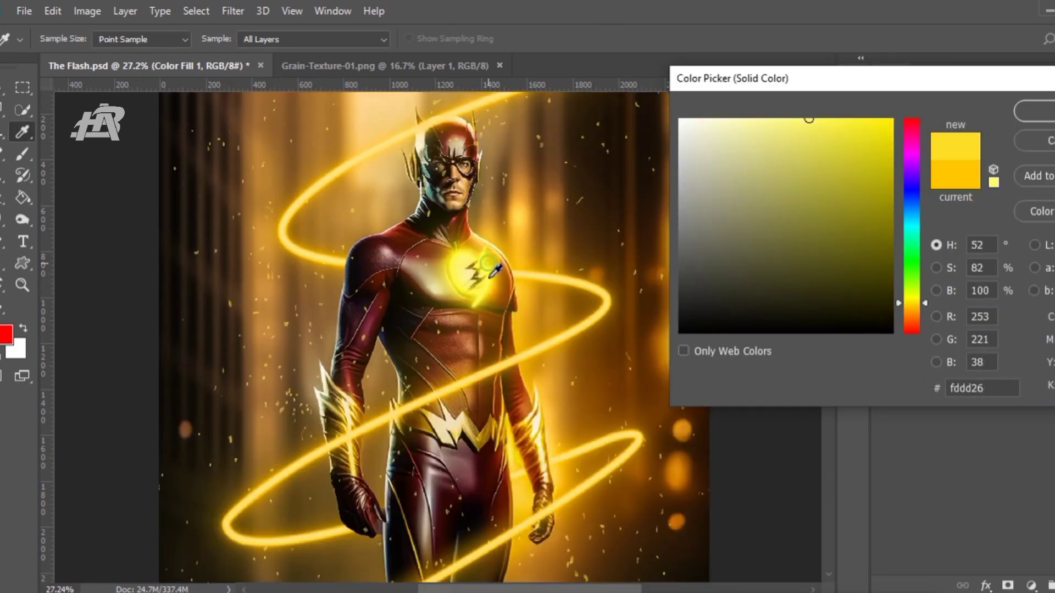
{"action": "left_click", "coordinate": [493, 272]}
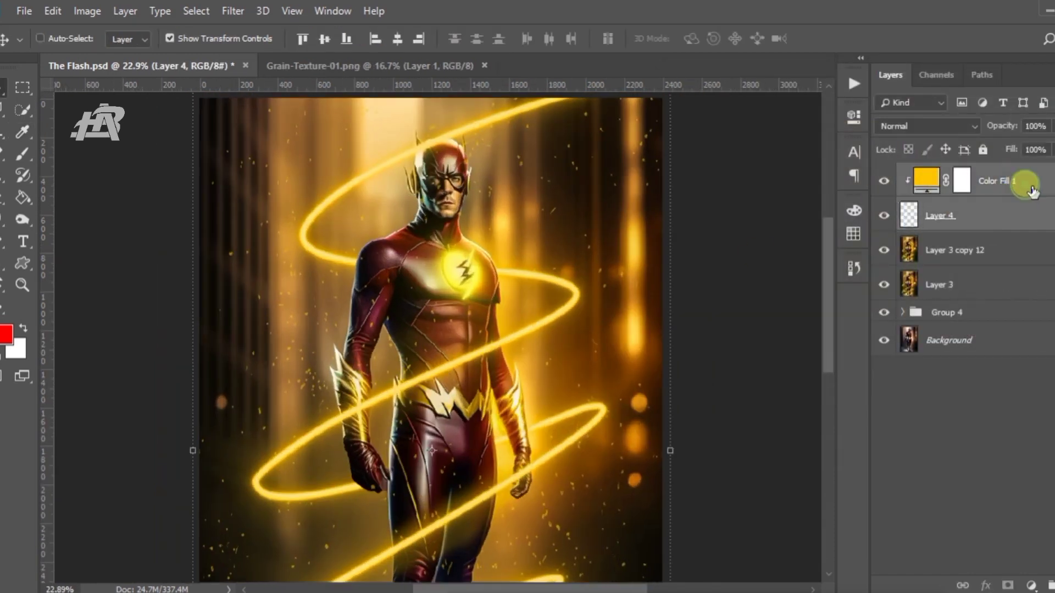
{"action": "key", "text": "ctrl+g"}
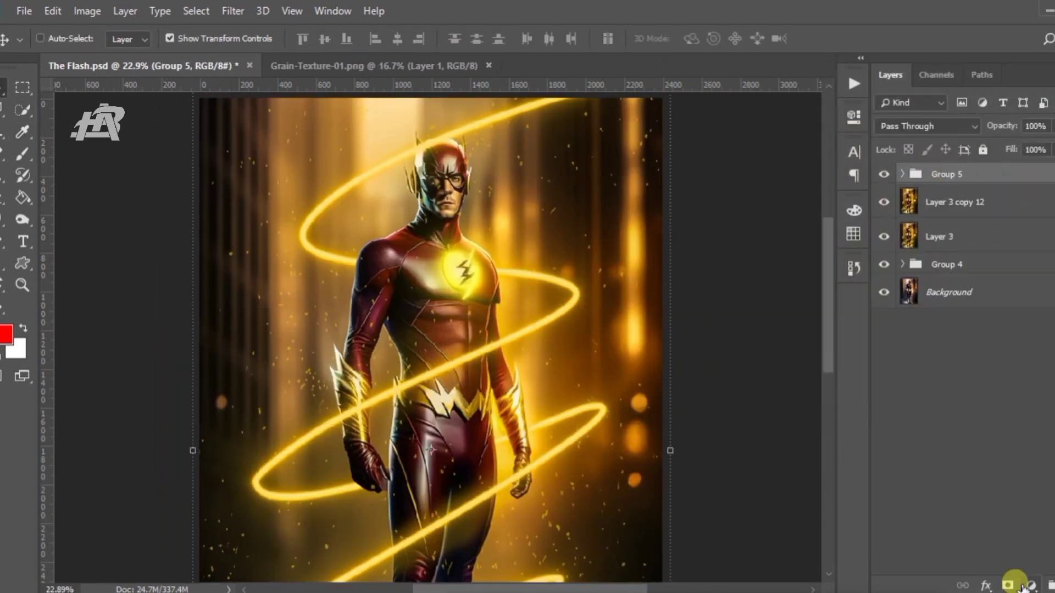
{"action": "left_click", "coordinate": [1008, 584]}
Paint black on Group 5's mask with the Brush tool to hide parts of the yellow.
{"action": "left_click", "coordinate": [22, 154]}
{"action": "right_click", "coordinate": [435, 192]}
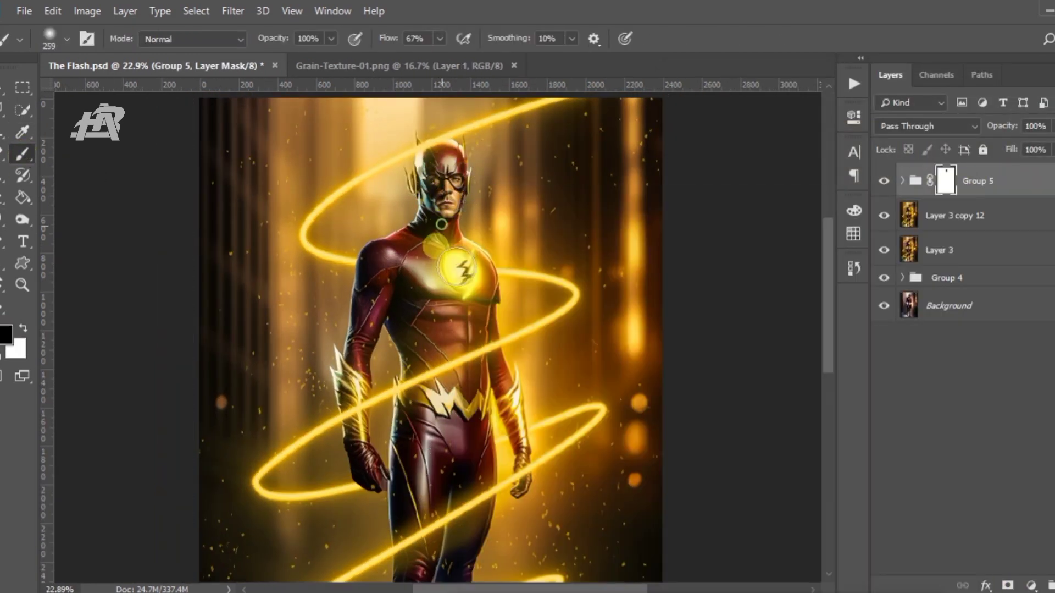
{"action": "left_click_drag", "start_coordinate": [454, 269], "coordinate": [459, 316]}
{"action": "scroll", "coordinate": [466, 330], "scroll_direction": "down", "scroll_amount": 5}
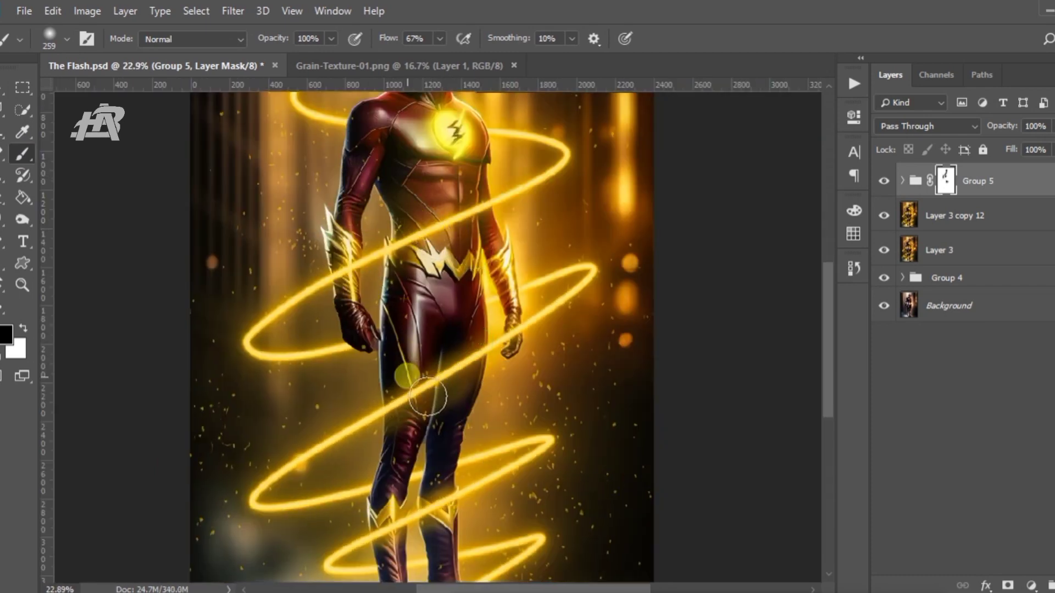
{"action": "scroll", "coordinate": [463, 432], "scroll_direction": "down", "scroll_amount": 3}
{"action": "scroll", "coordinate": [453, 448], "scroll_direction": "down", "scroll_amount": 3}
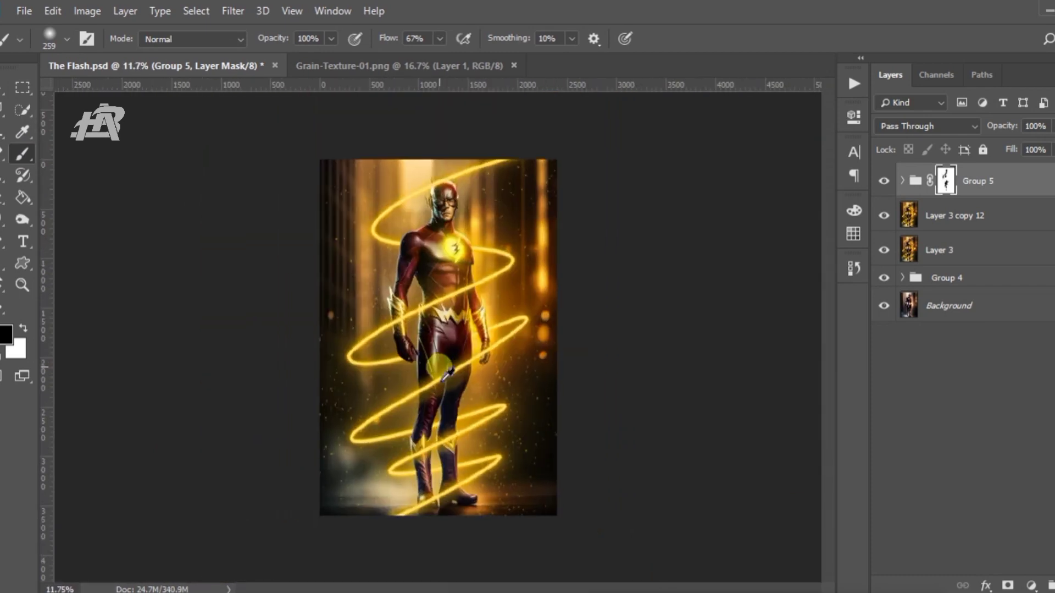
{"action": "scroll", "coordinate": [418, 242], "scroll_direction": "up", "scroll_amount": 3}
{"action": "scroll", "coordinate": [418, 242], "scroll_direction": "up", "scroll_amount": 3}
Merge Group 5 into a single Layer 4 and bring up Filter > Blur > Gaussian Blur.
{"action": "right_click", "coordinate": [979, 181]}
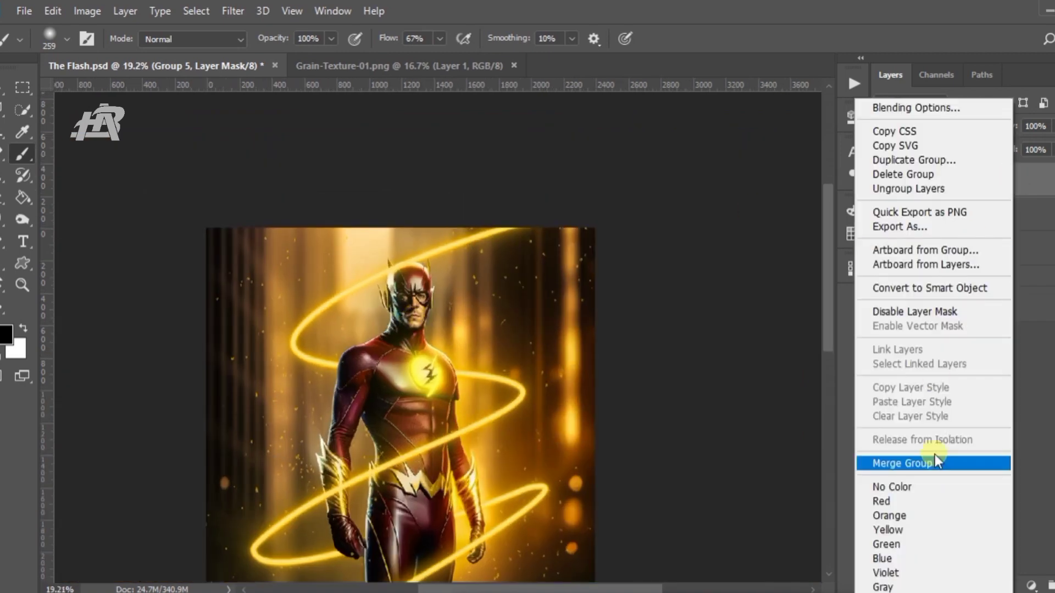
{"action": "left_click", "coordinate": [907, 462]}
{"action": "right_click", "coordinate": [939, 180]}
{"action": "left_click", "coordinate": [871, 469]}
{"action": "left_click", "coordinate": [233, 11]}
Apply a slight Gaussian blur, radius about 3.3, to Layer 4.
{"action": "left_click", "coordinate": [468, 266]}
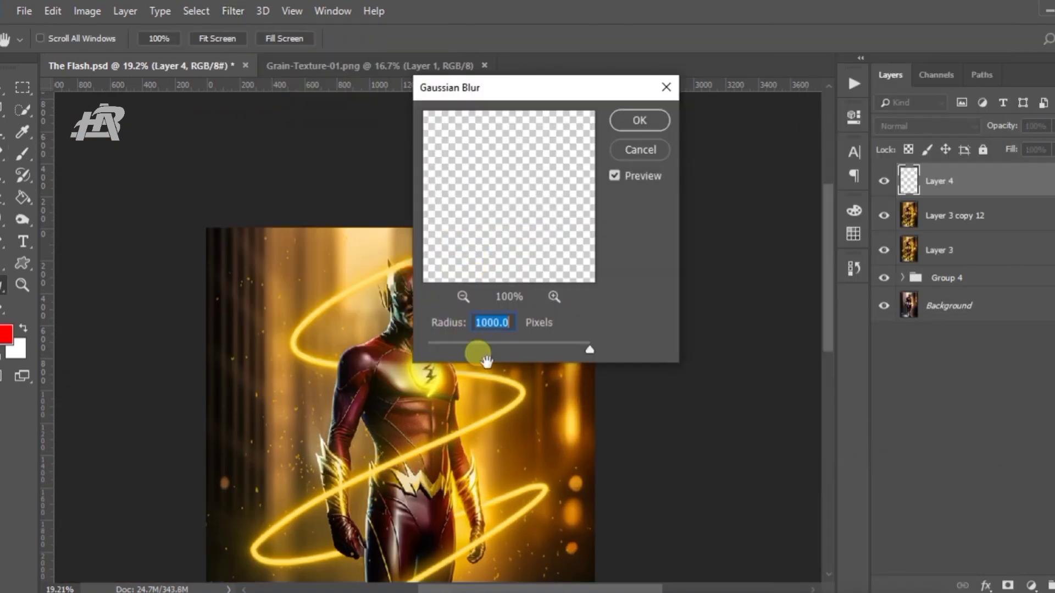
{"action": "left_click_drag", "start_coordinate": [483, 342], "coordinate": [449, 345]}
{"action": "left_click", "coordinate": [263, 402]}
{"action": "left_click", "coordinate": [640, 120]}
Duplicate the blurred Layer 4, blur the copy as well, and hide Layer 4.
{"action": "key", "text": "ctrl+j"}
{"action": "left_click", "coordinate": [233, 11]}
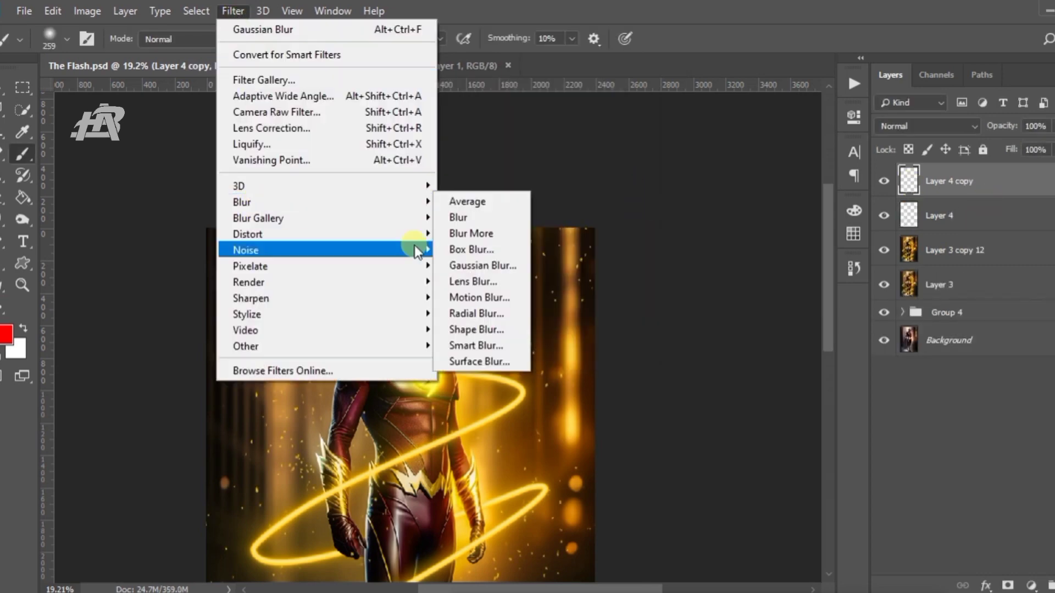
{"action": "left_click", "coordinate": [483, 265]}
{"action": "type", "text": "4"}
{"action": "left_click", "coordinate": [643, 119]}
Paint white on Layer 4's black mask with a 1204 px brush at 41% opacity.
{"action": "left_click", "coordinate": [983, 216]}
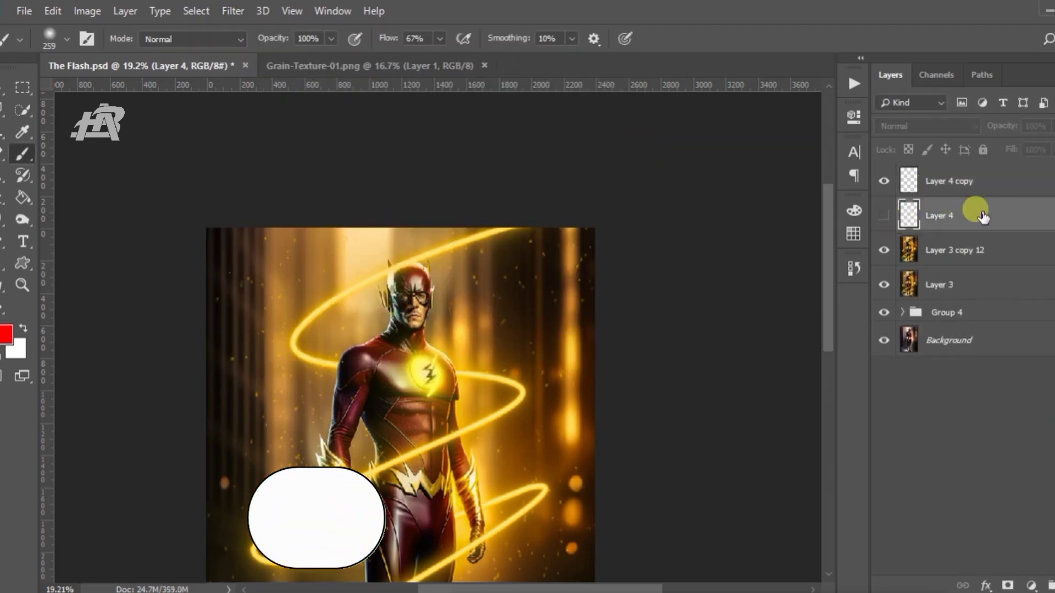
{"action": "scroll", "coordinate": [367, 549], "scroll_direction": "down", "scroll_amount": 3}
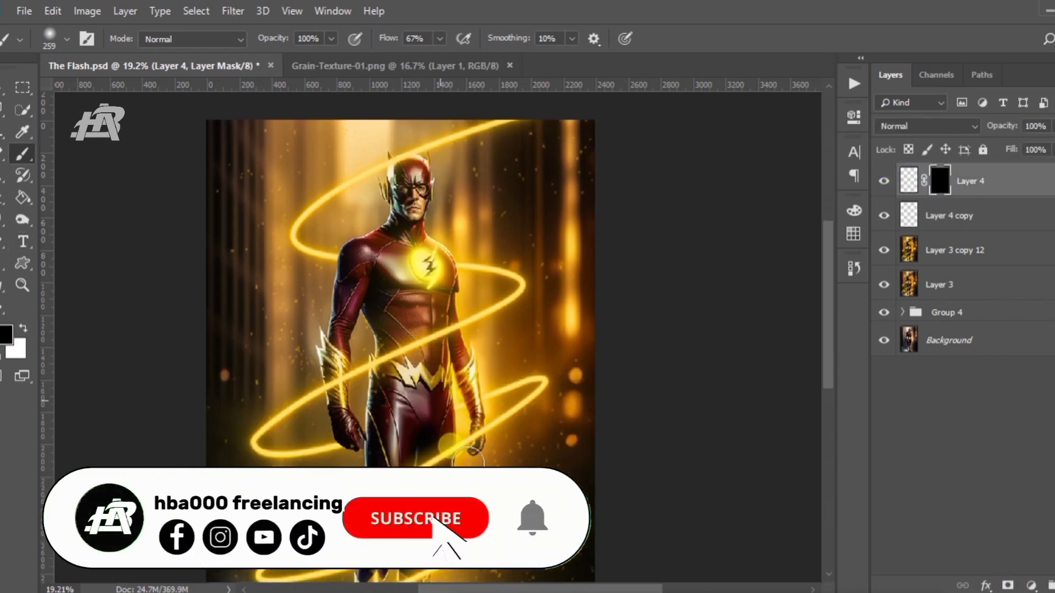
{"action": "scroll", "coordinate": [440, 330], "scroll_direction": "down", "scroll_amount": 3}
{"action": "mouse_move", "coordinate": [456, 373]}
{"action": "left_mouse_down"}
{"action": "mouse_move", "coordinate": [451, 270]}
{"action": "mouse_move", "coordinate": [465, 297]}
{"action": "left_mouse_up"}
{"action": "key", "text": "x"}
{"action": "key", "text": "4"}
{"action": "key", "text": "1"}
{"action": "scroll", "coordinate": [425, 351], "scroll_direction": "up", "scroll_amount": 3}
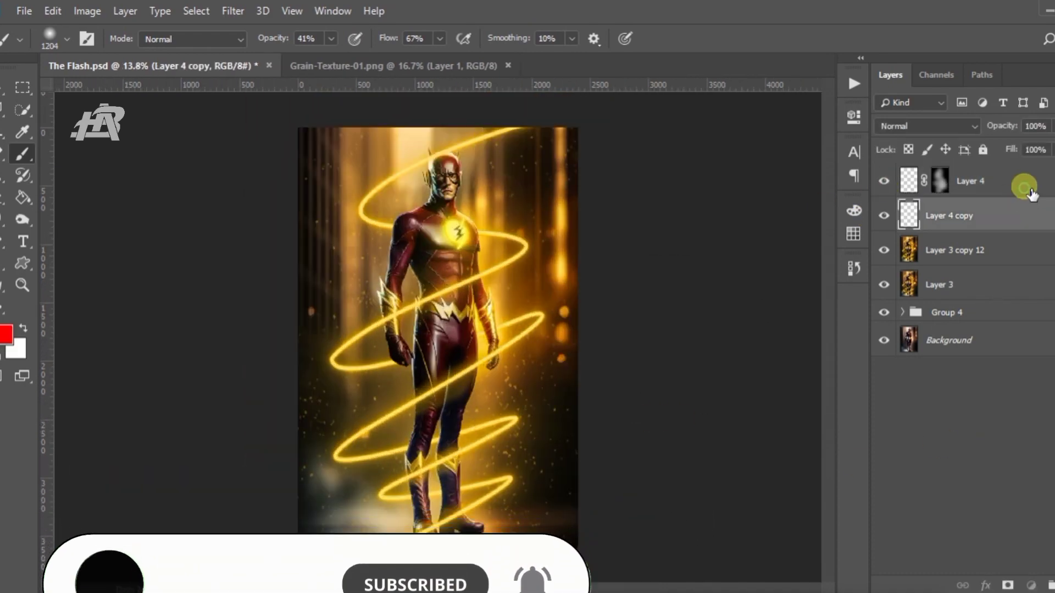
{"action": "right_click", "coordinate": [988, 191]}
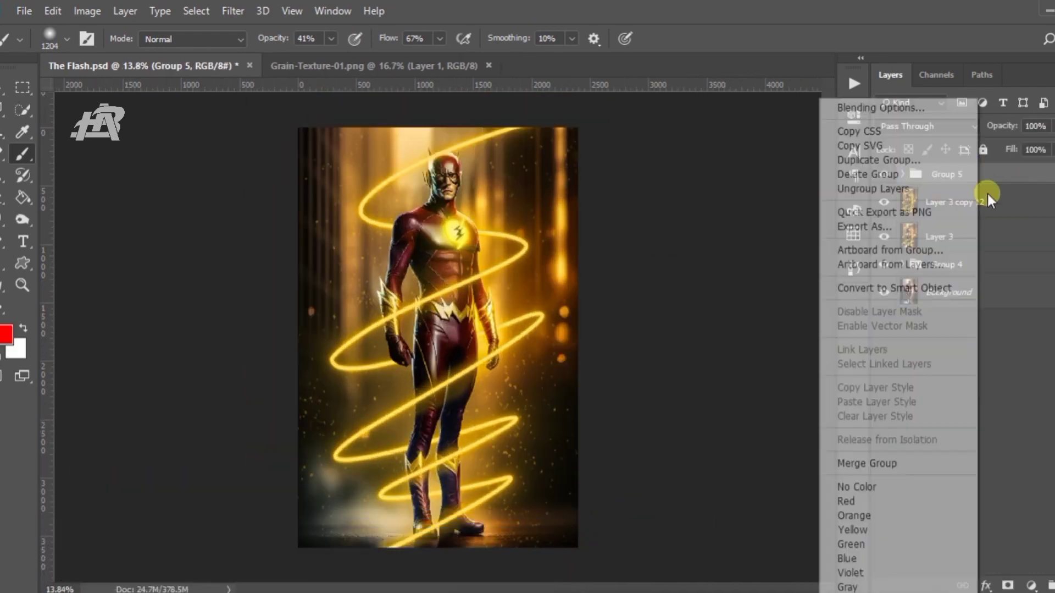